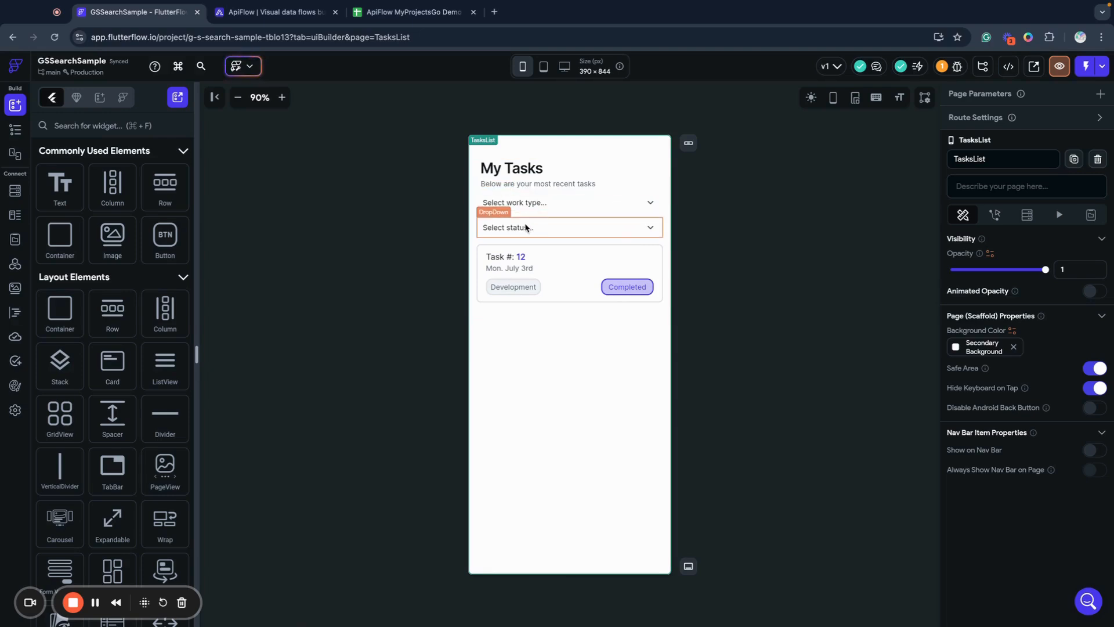
# Step: Switch to APIxFlow and create a Google Sheets project named Google Sheets Search
pyautogui.click(409, 12)
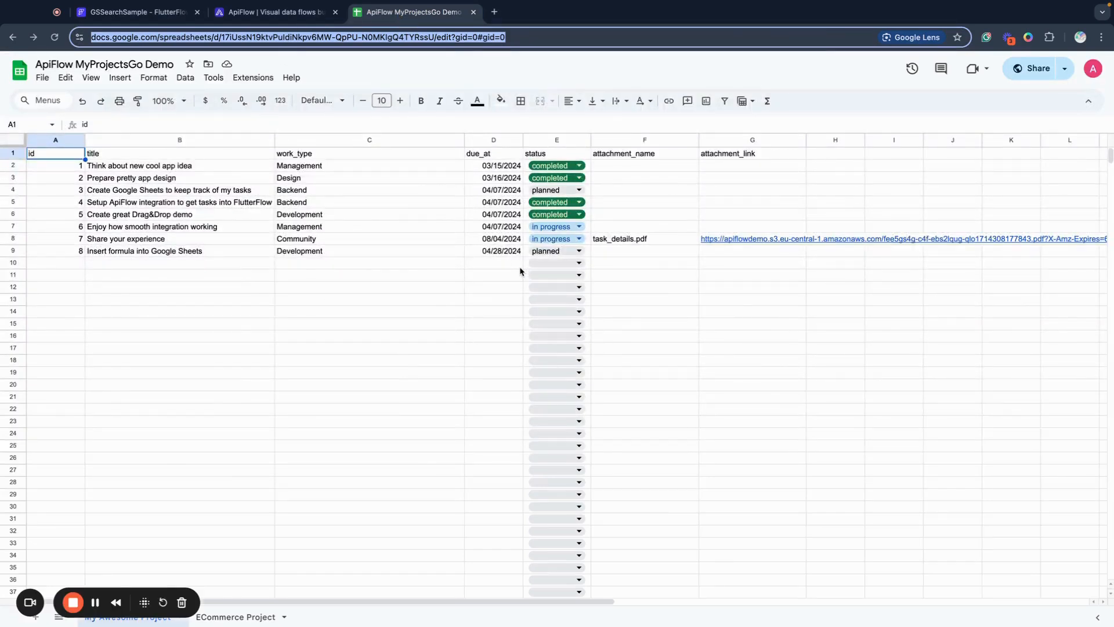
pyautogui.click(259, 17)
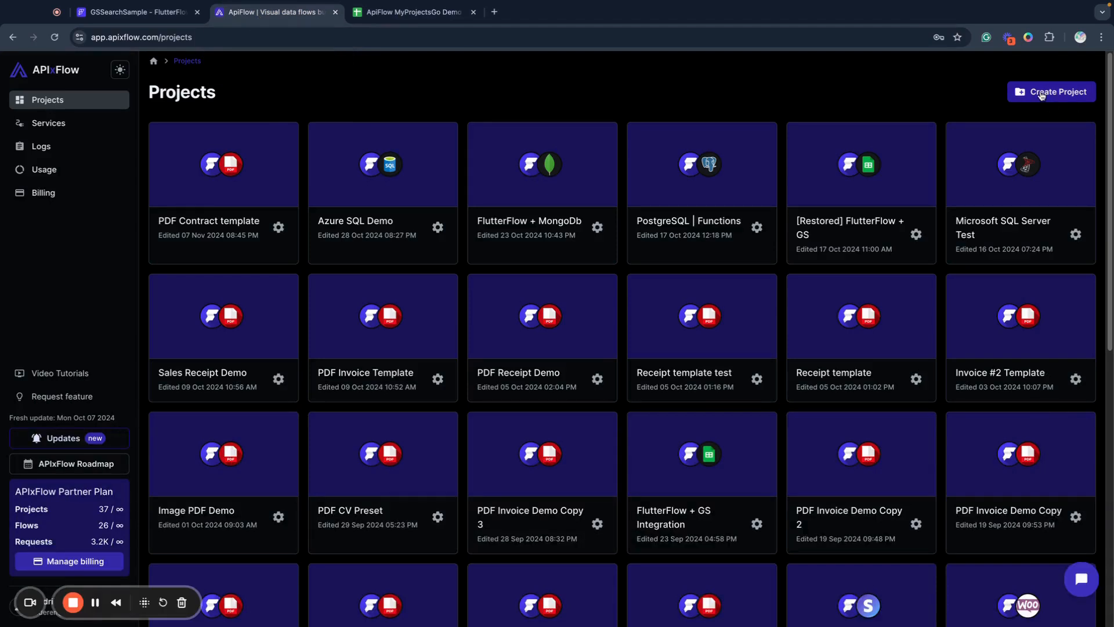
pyautogui.click(1041, 95)
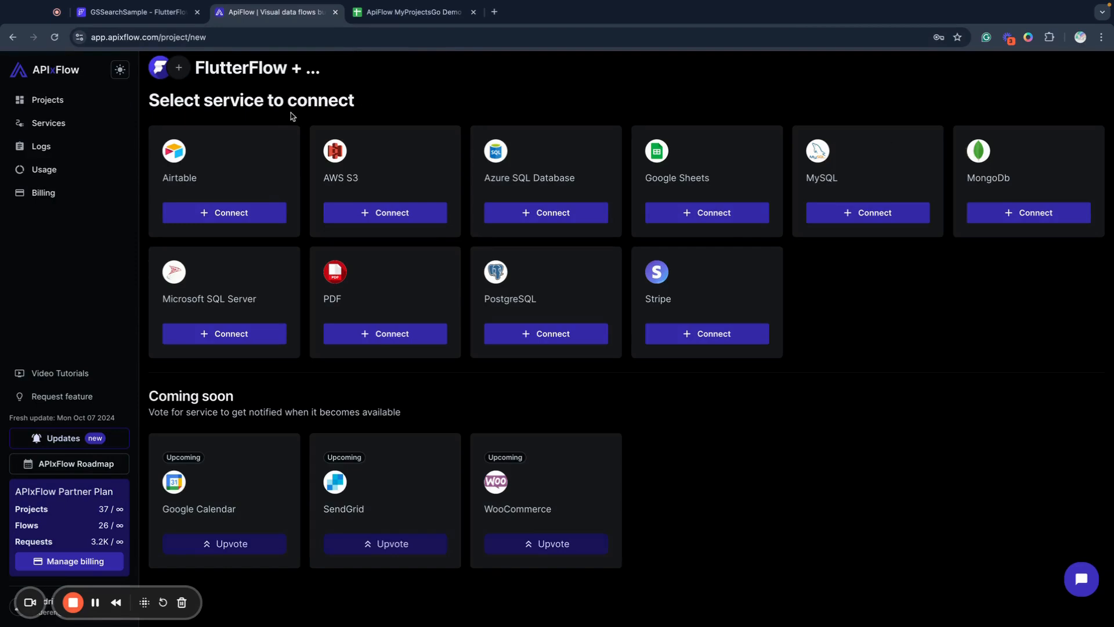
pyautogui.click(653, 207)
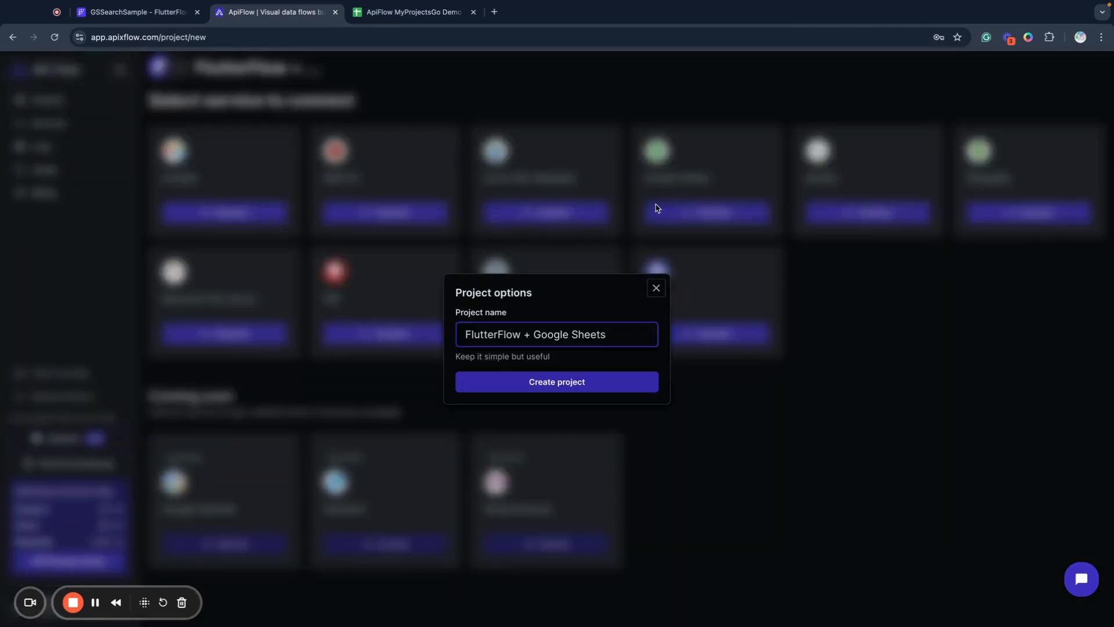
pyautogui.moveTo(622, 332); pyautogui.dragTo(433, 326)
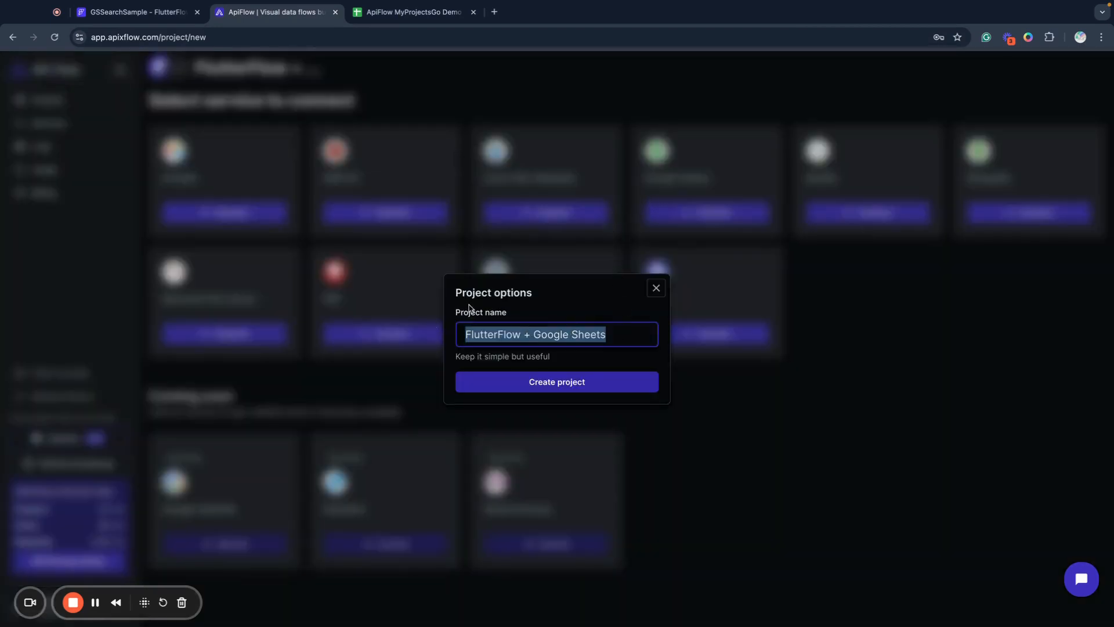
pyautogui.write('Google ')
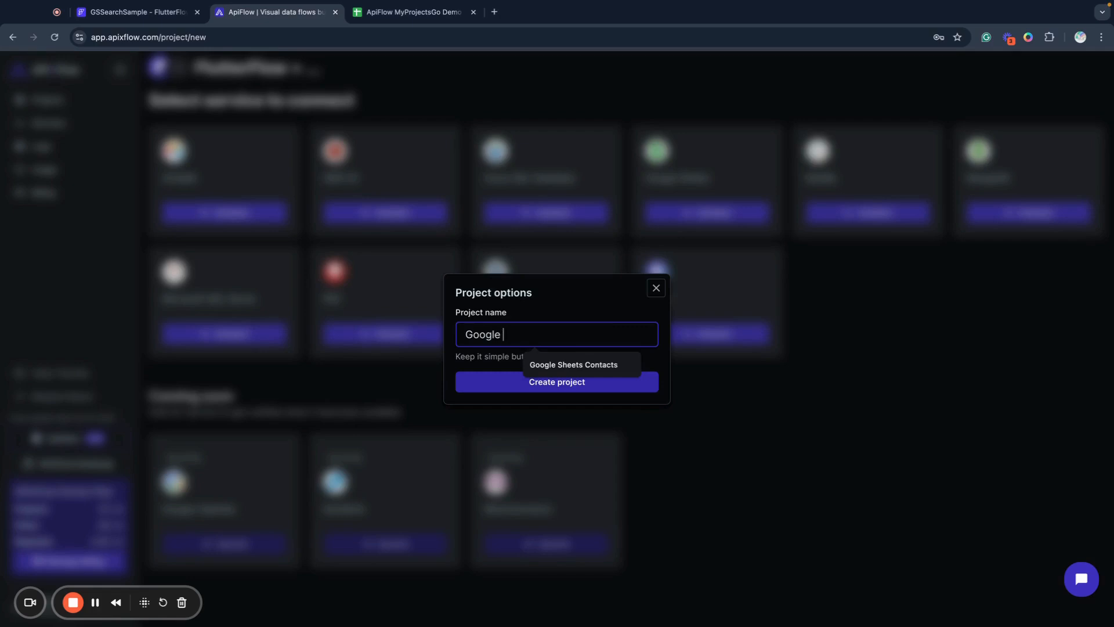
pyautogui.write('Sheets Search')
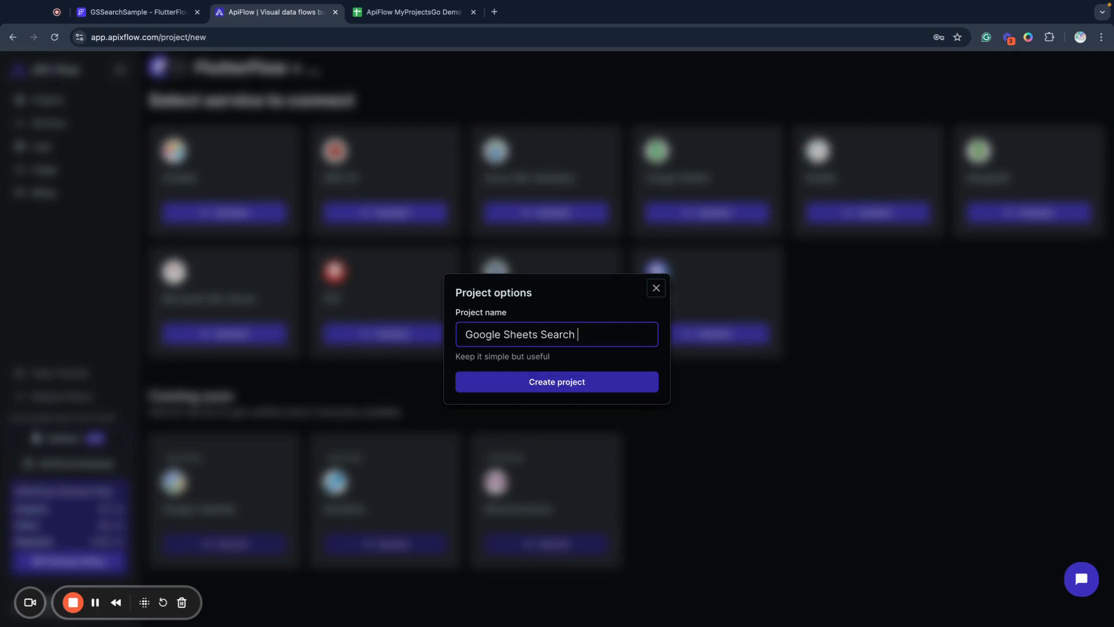
pyautogui.press('BackSpace')
pyautogui.write('h')
pyautogui.click(513, 381)
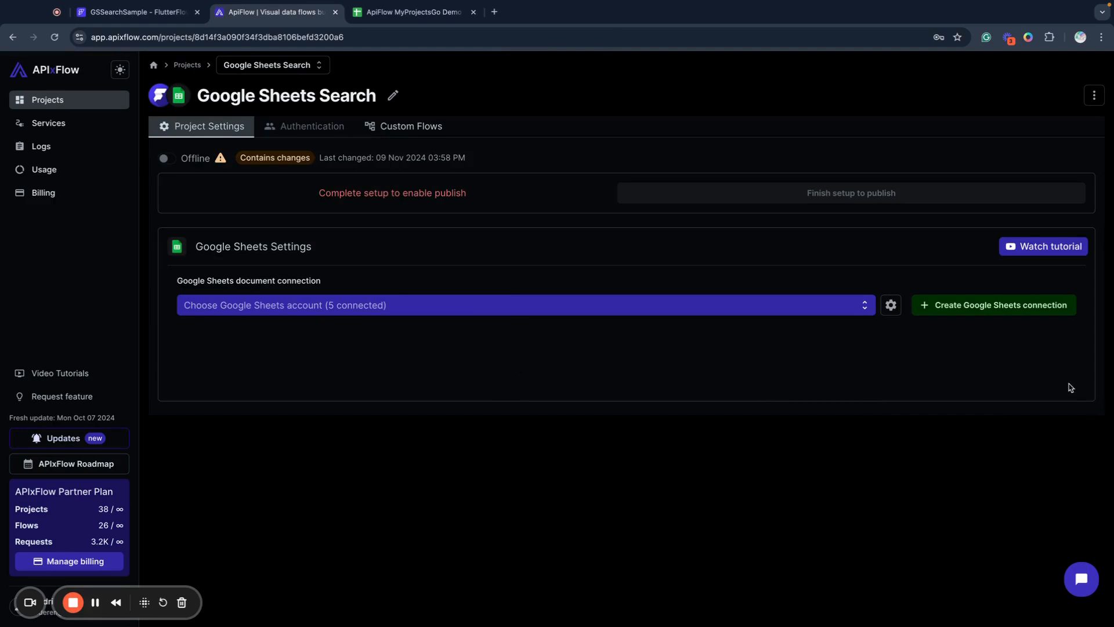
# Step: Start a new Google Sheets connection and name its document My Tasks
pyautogui.click(1001, 314)
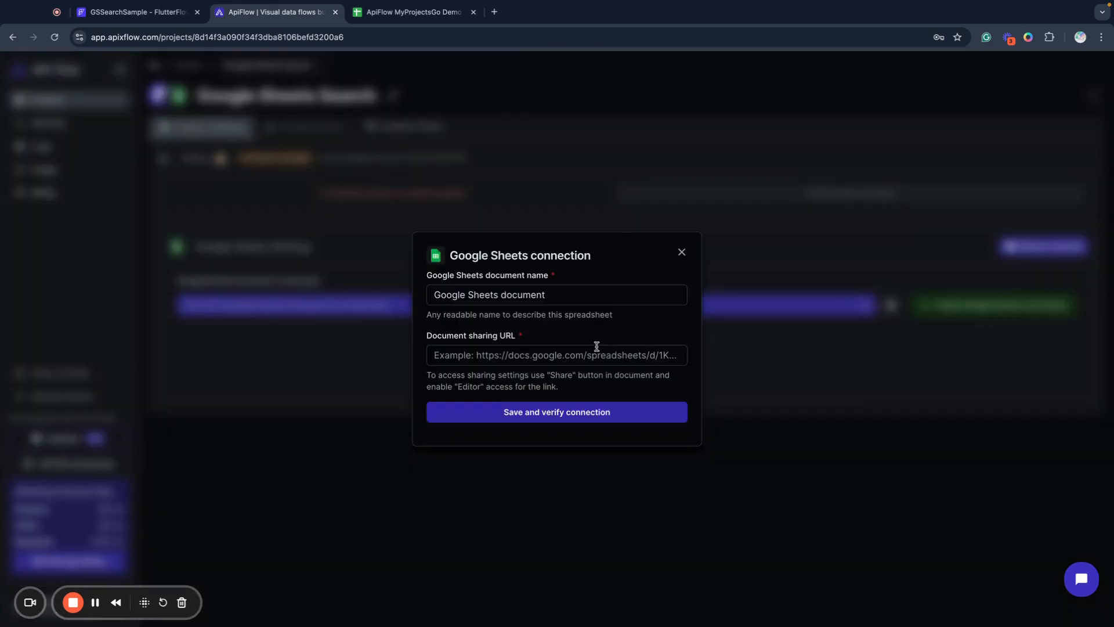
pyautogui.moveTo(552, 294); pyautogui.dragTo(410, 292)
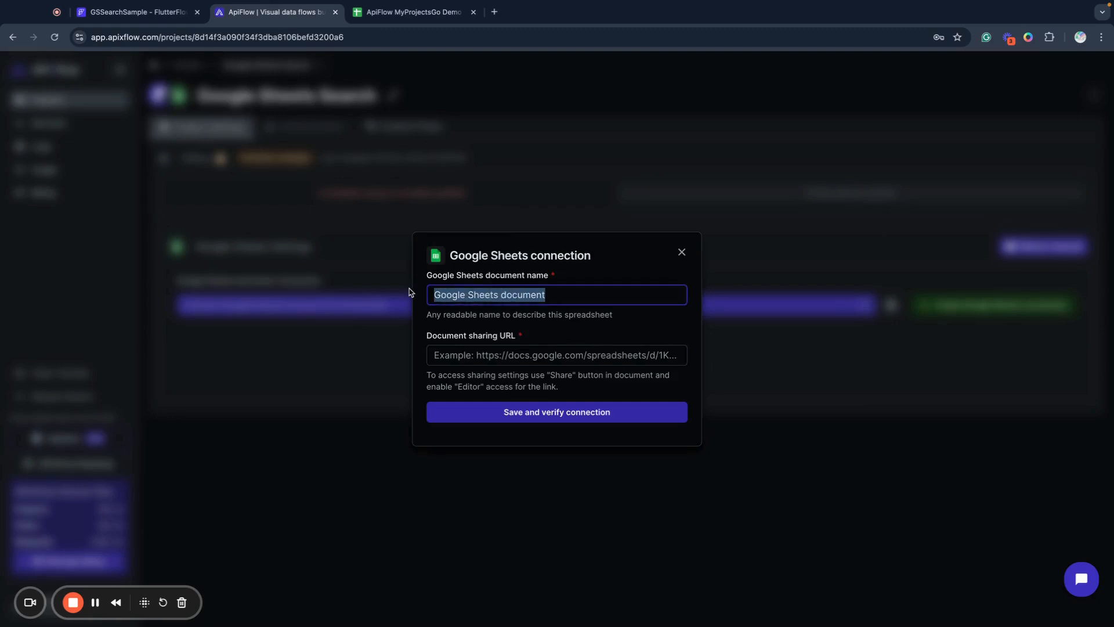
pyautogui.write('My Tasks')
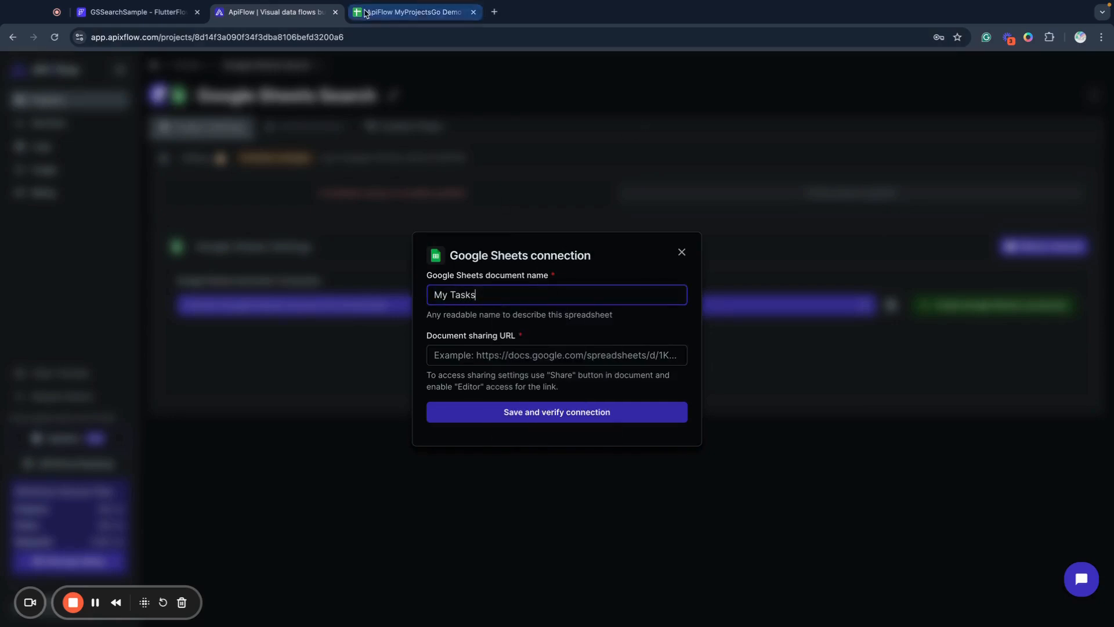
# Step: In the ApiFlow MyProjectsGo Demo spreadsheet, make sure general access is Anyone with the link as Editor, and copy the sharing link
pyautogui.click(409, 12)
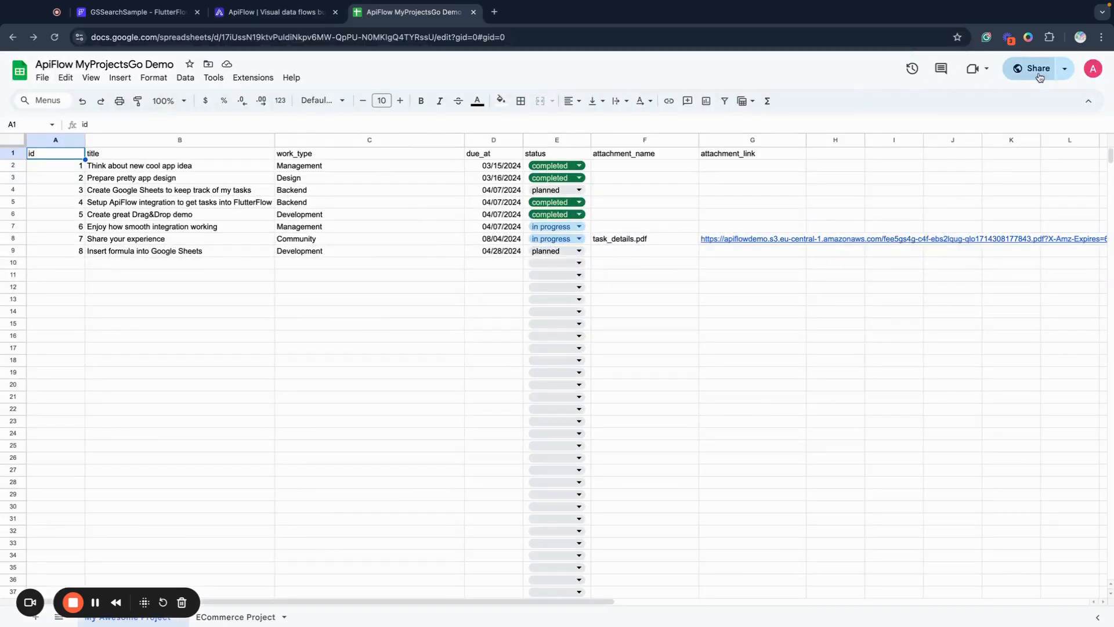
pyautogui.click(1012, 79)
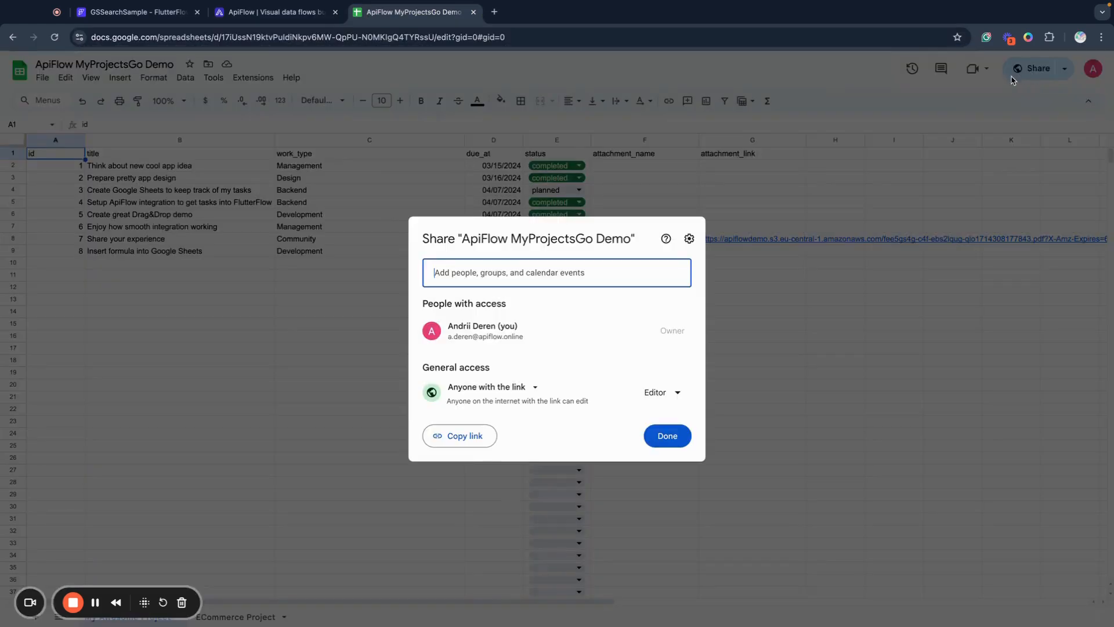
pyautogui.click(510, 387)
pyautogui.click(522, 441)
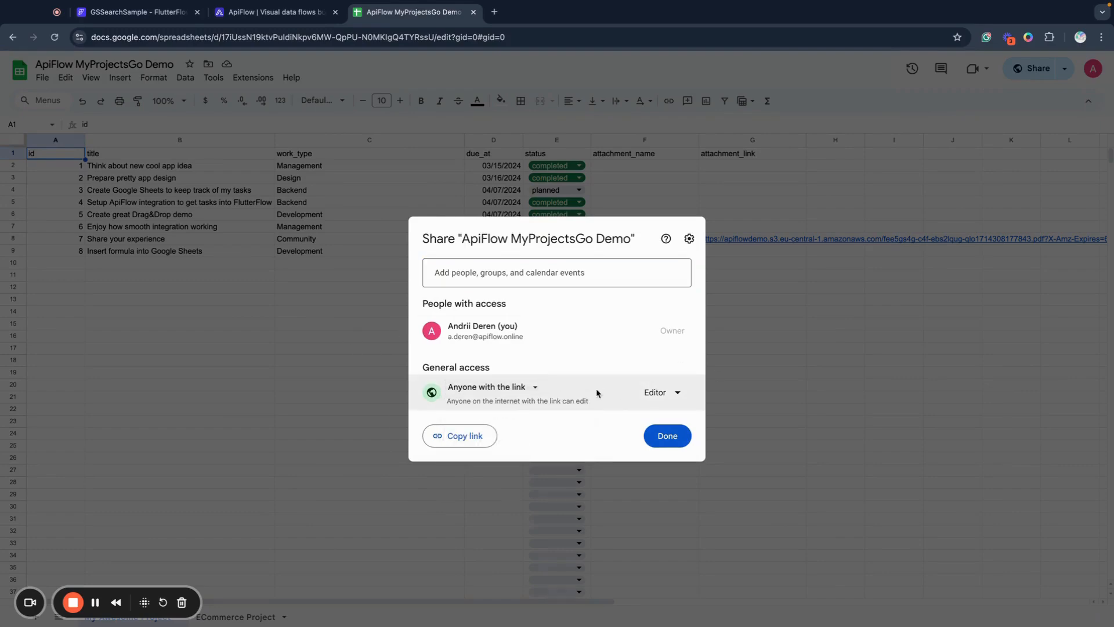
pyautogui.click(657, 392)
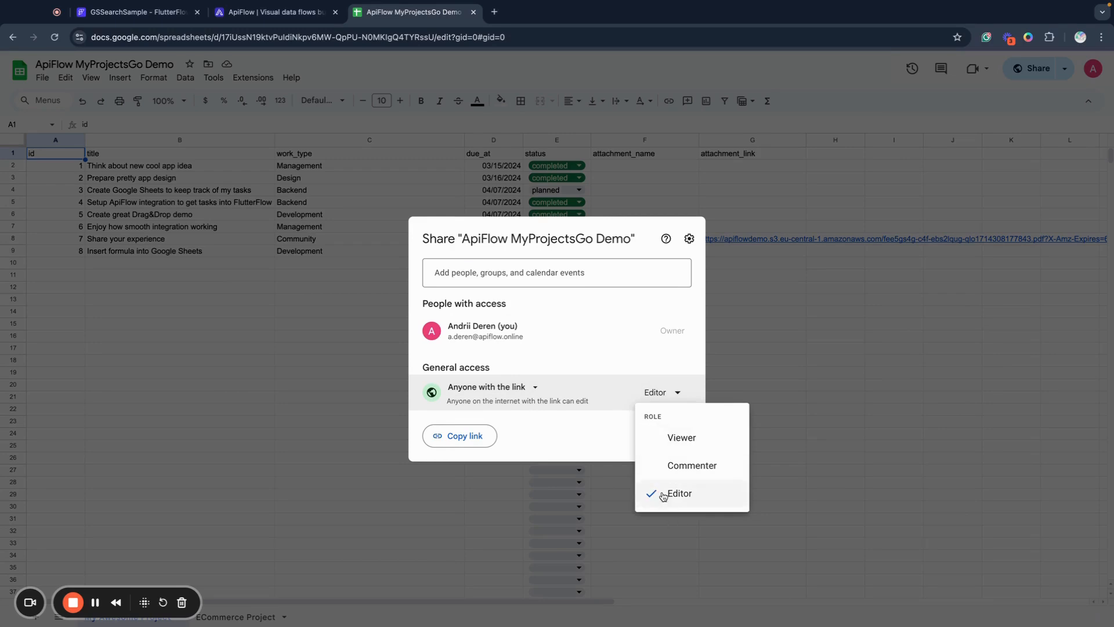
pyautogui.click(541, 369)
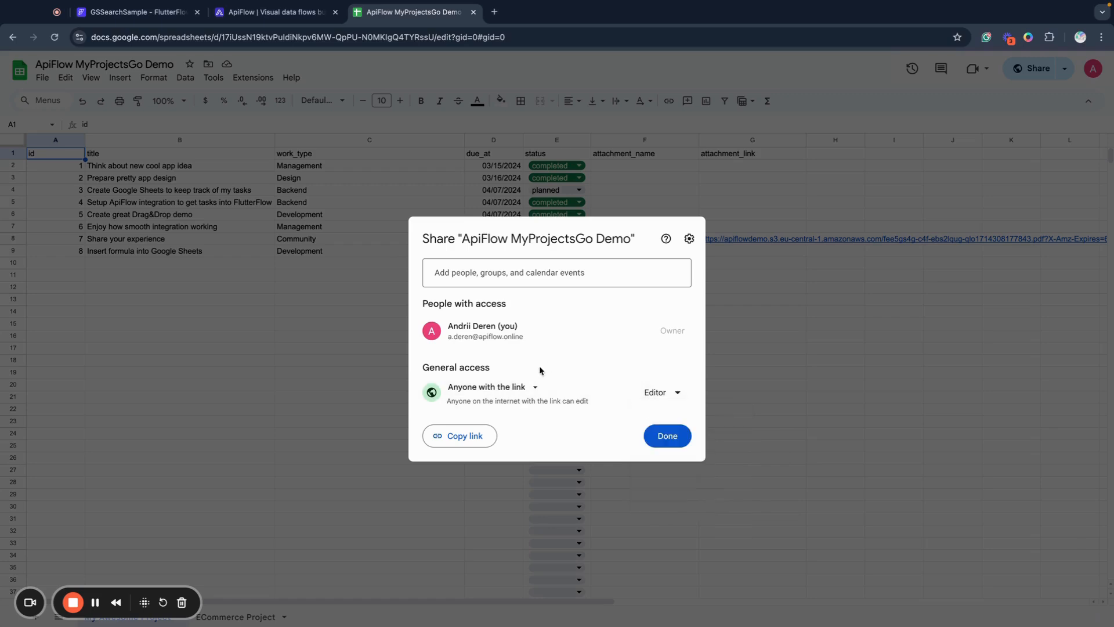
pyautogui.click(459, 436)
# Step: Back in APIxFlow, save the connection with the copied sharing URL and select My Tasks as the project's document connection
pyautogui.click(228, 16)
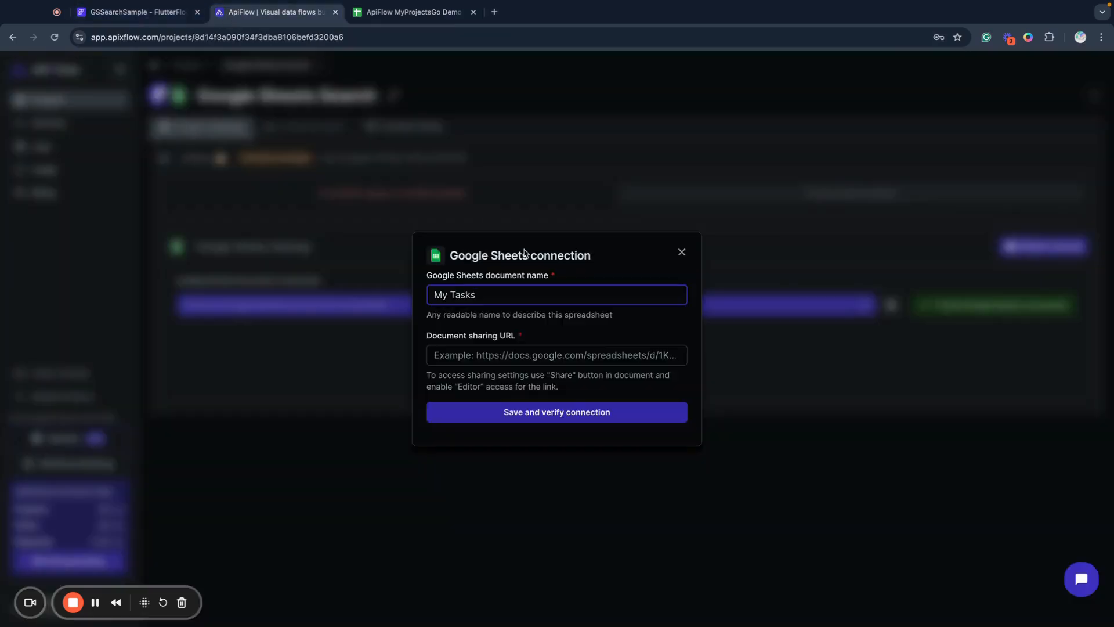
pyautogui.click(519, 353)
pyautogui.press('super+v')
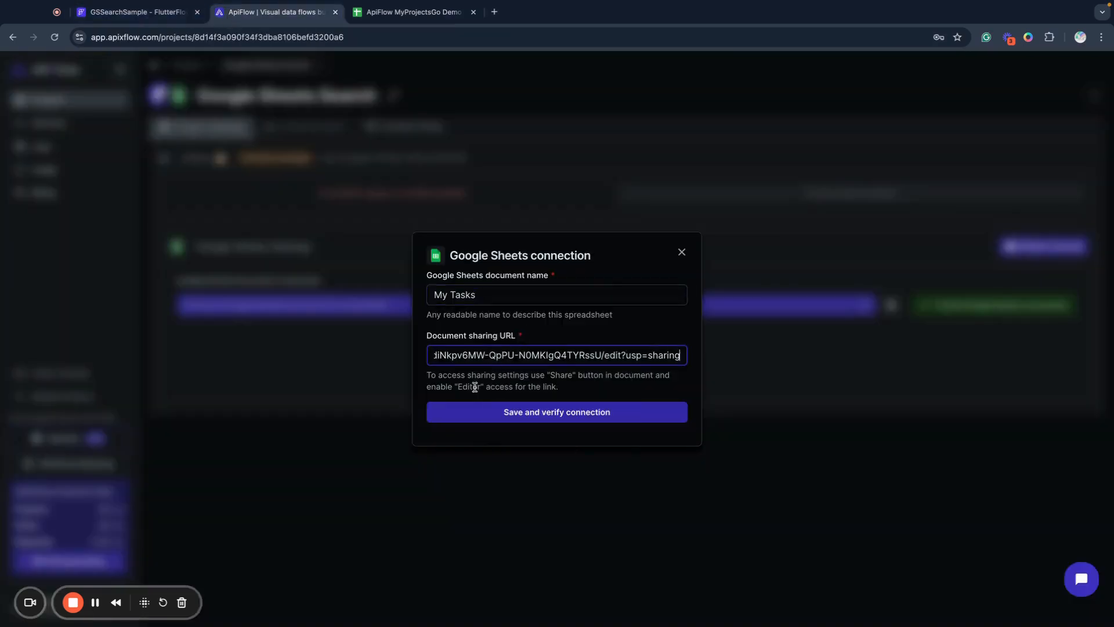
pyautogui.press('Return')
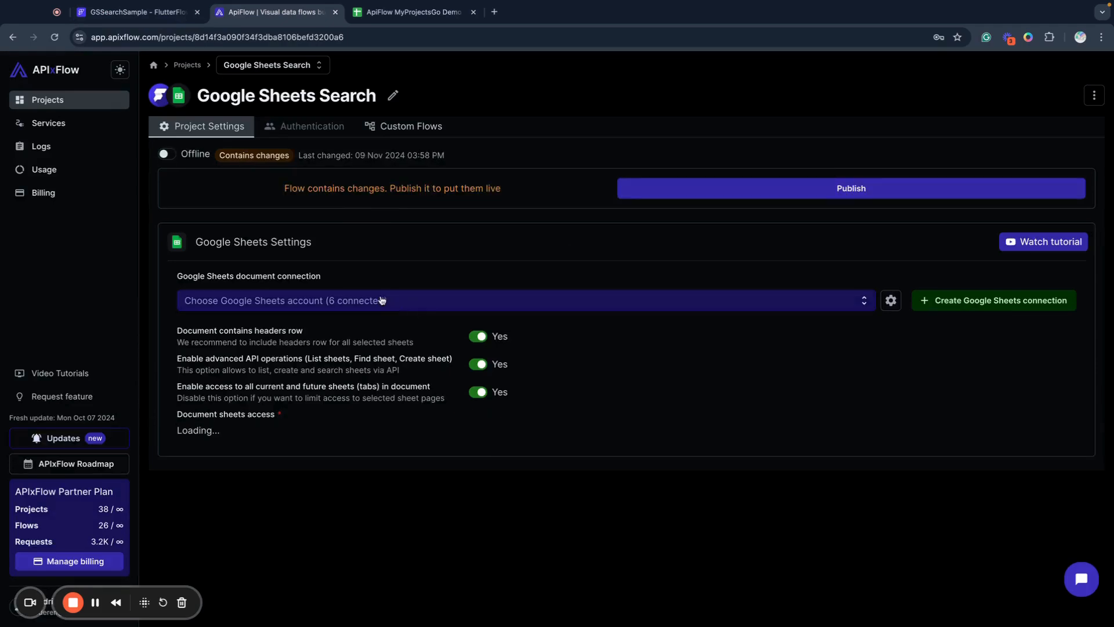
pyautogui.click(381, 300)
pyautogui.click(309, 430)
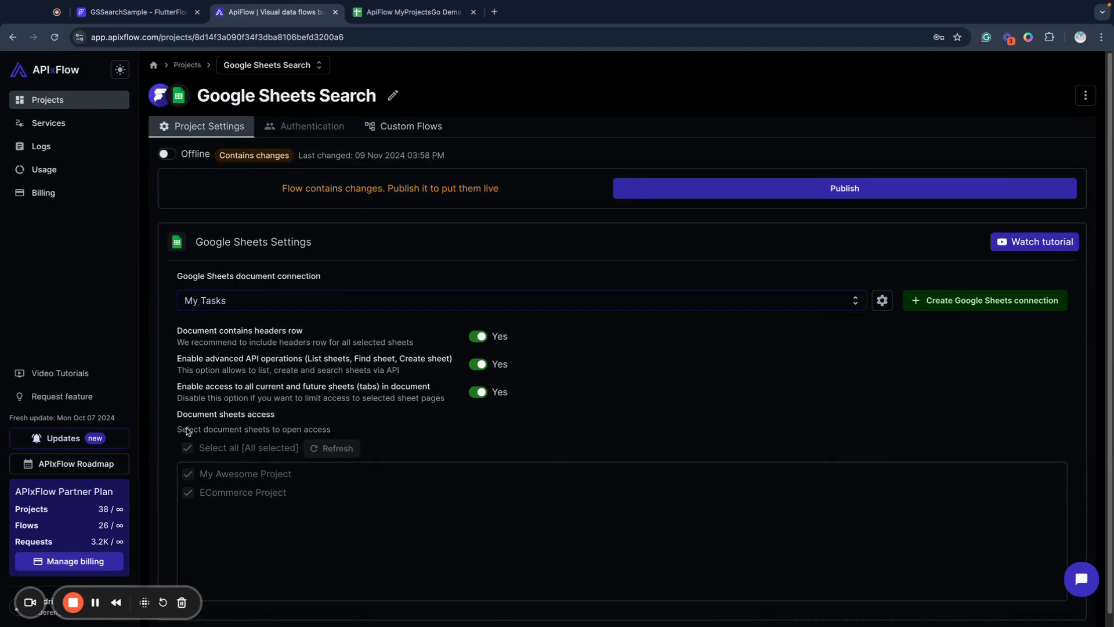
# Step: Restrict document access to the My Awesome Project sheet only and disable advanced API operations
pyautogui.scroll(-1, 251, 475)
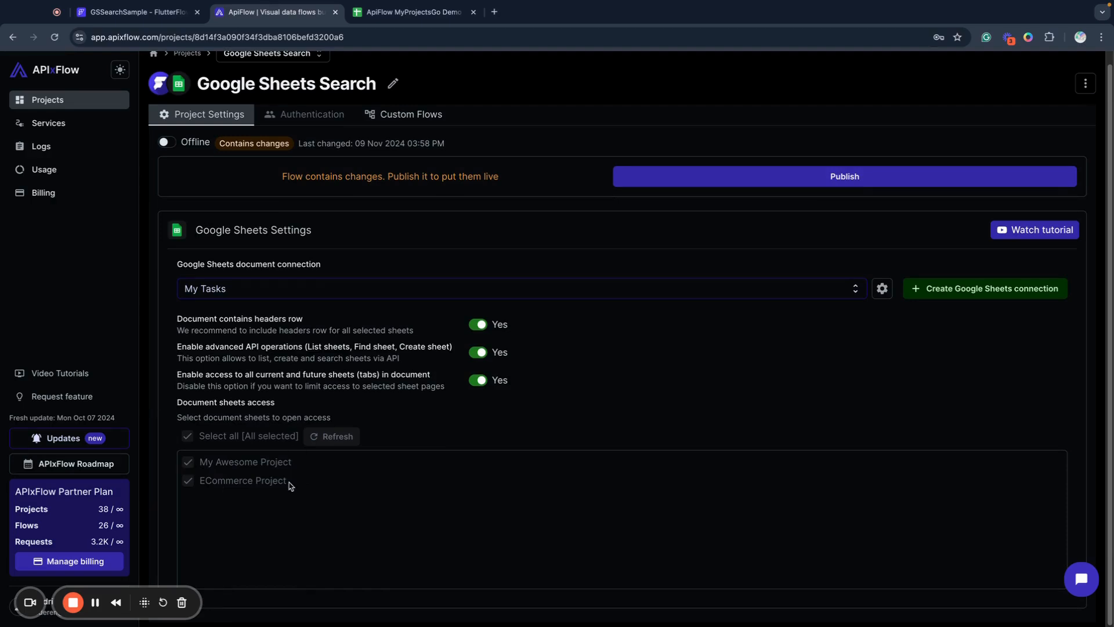
pyautogui.scroll(1, 273, 488)
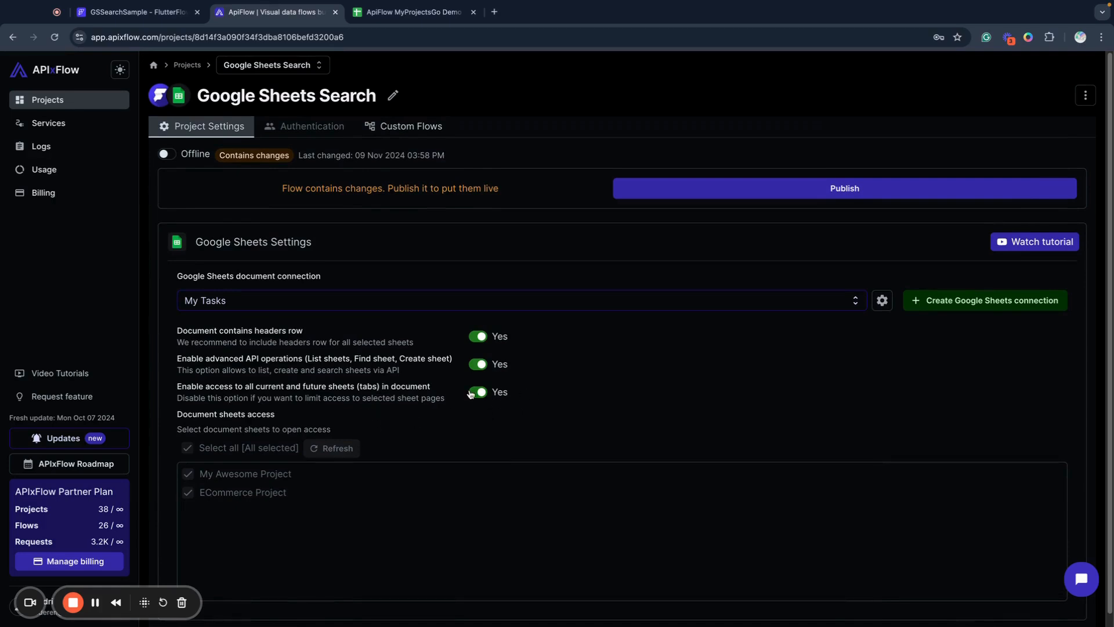
pyautogui.click(470, 393)
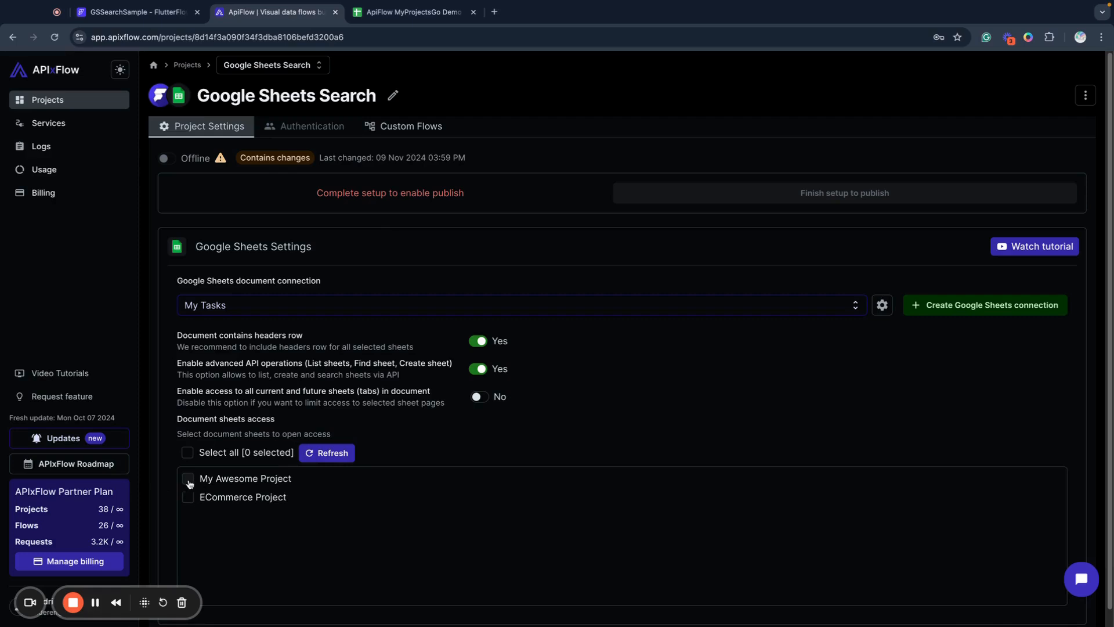
pyautogui.click(188, 481)
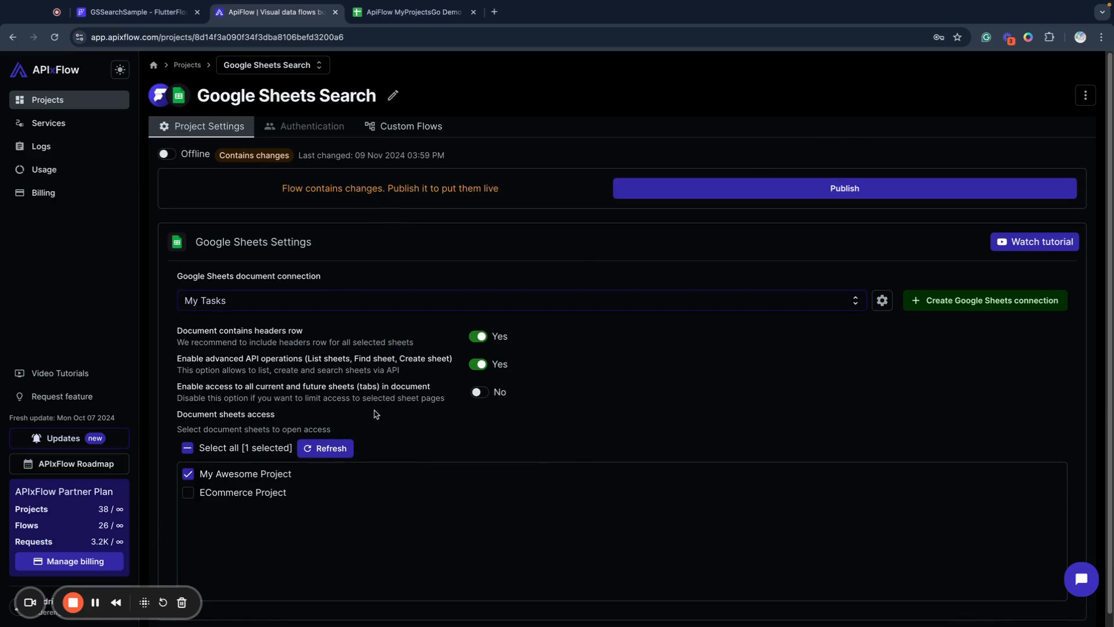
pyautogui.click(478, 364)
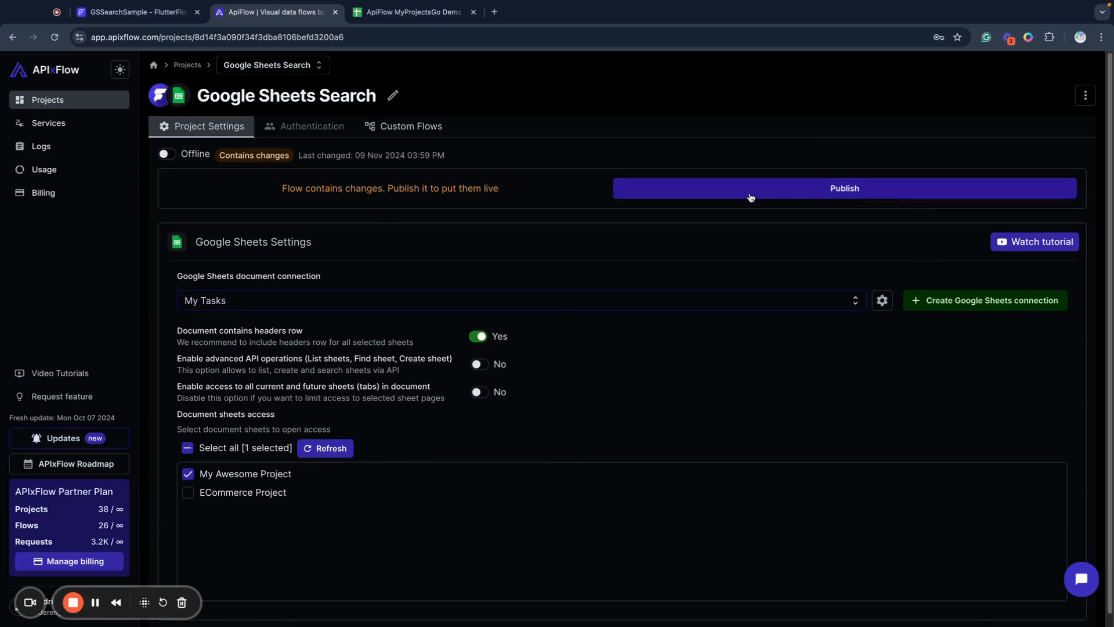
# Step: Publish the project and download its Open API definitions
pyautogui.click(718, 193)
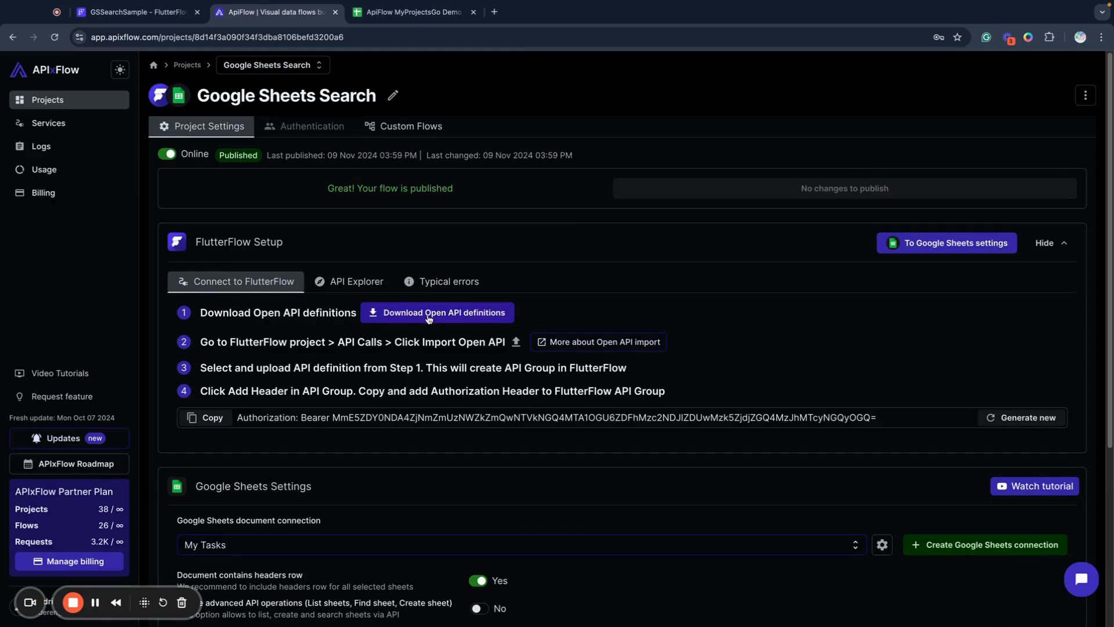
pyautogui.click(426, 317)
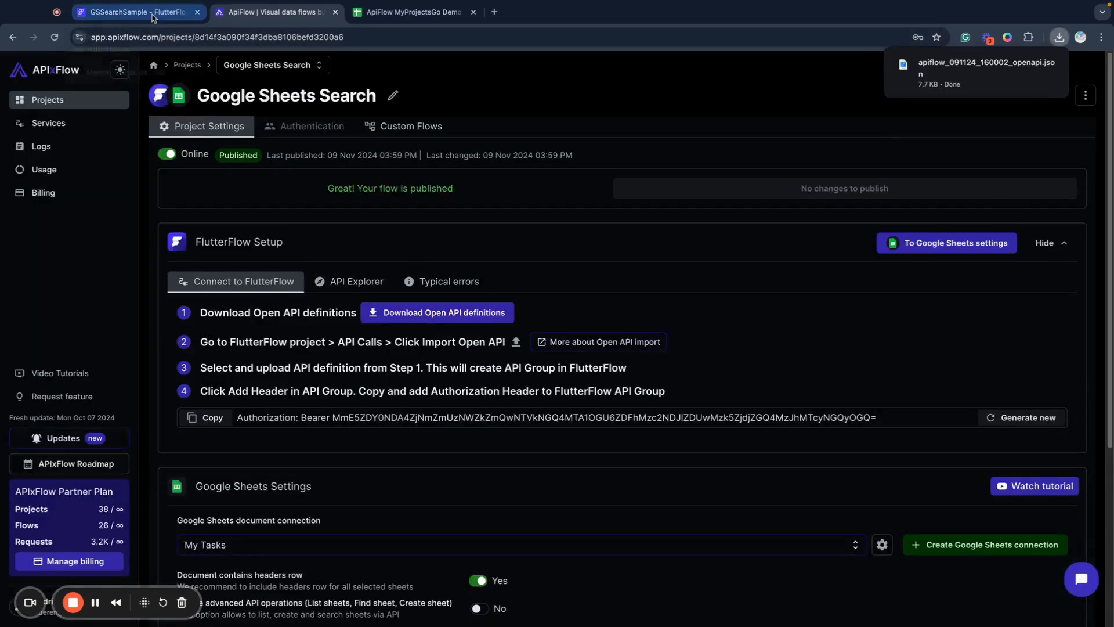
# Step: In FlutterFlow, import apiflow_091124_160002_openapi.json as API calls and open the Google Sheets Search ApiFlow API group
pyautogui.click(153, 17)
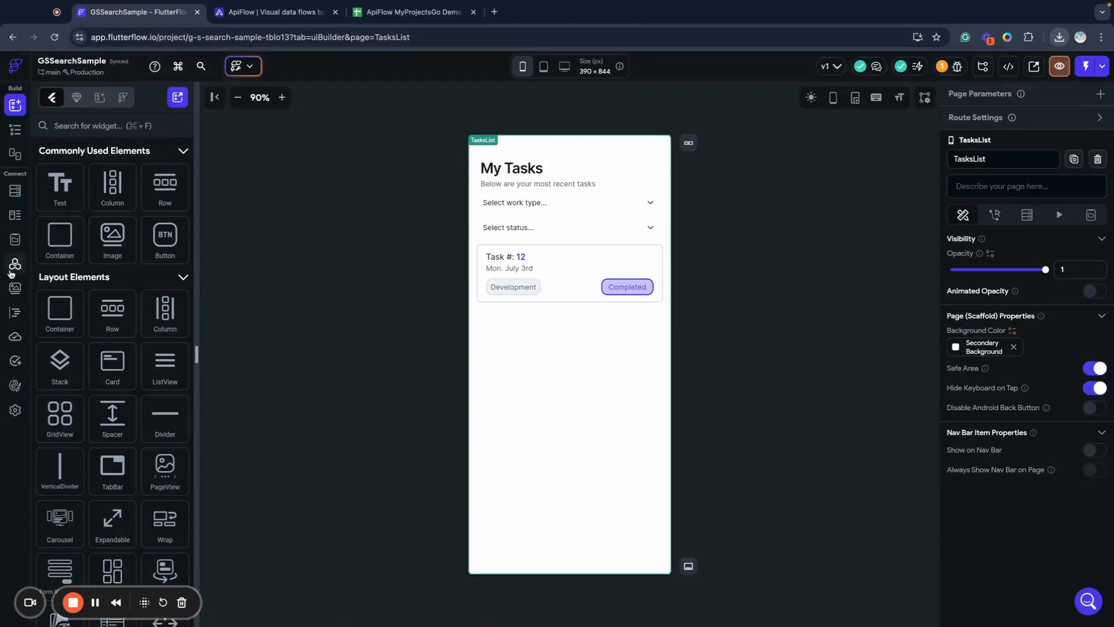
pyautogui.click(14, 266)
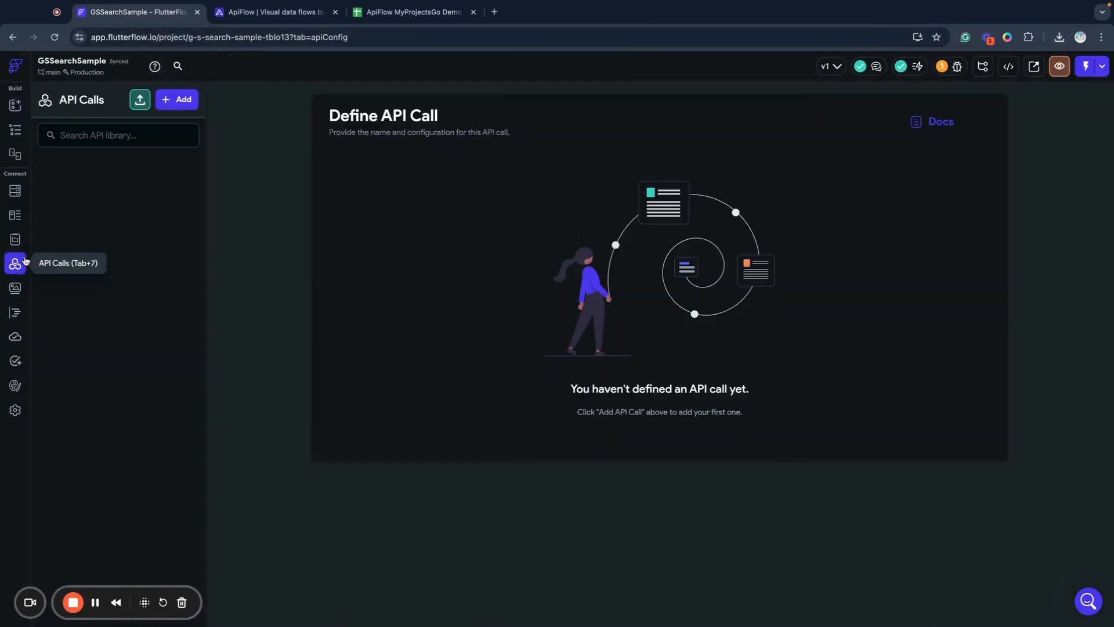
pyautogui.click(138, 100)
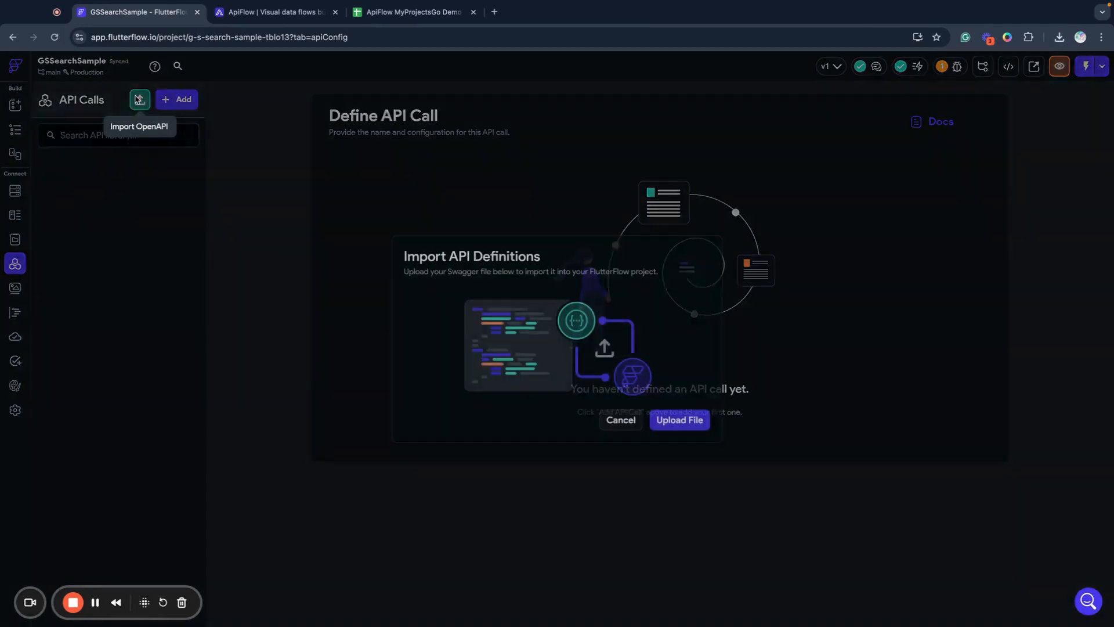
pyautogui.click(669, 416)
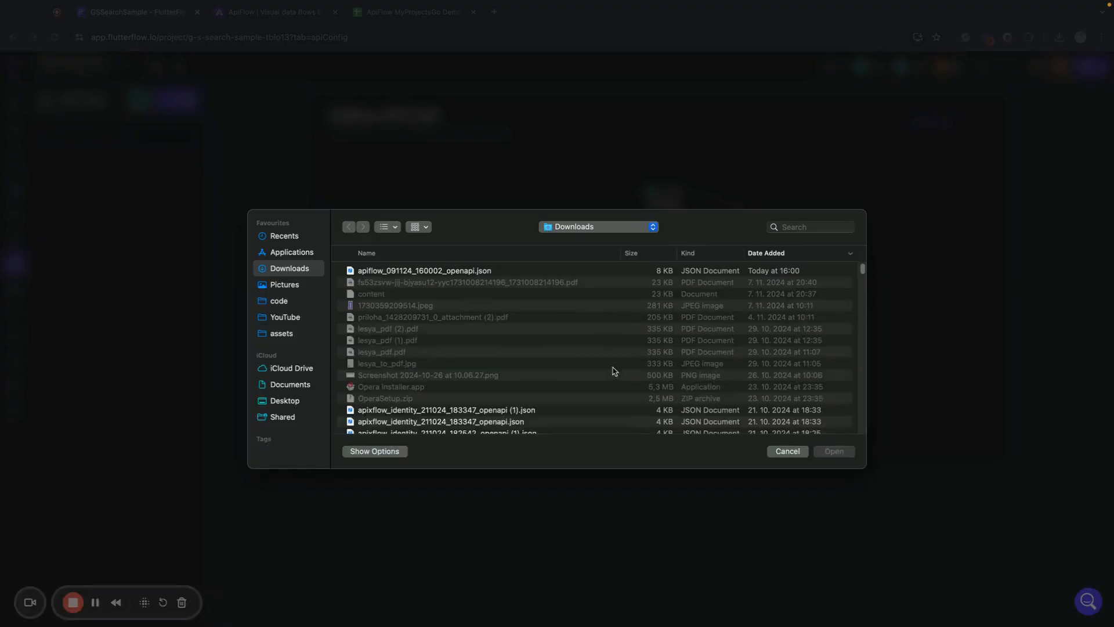
pyautogui.click(408, 271)
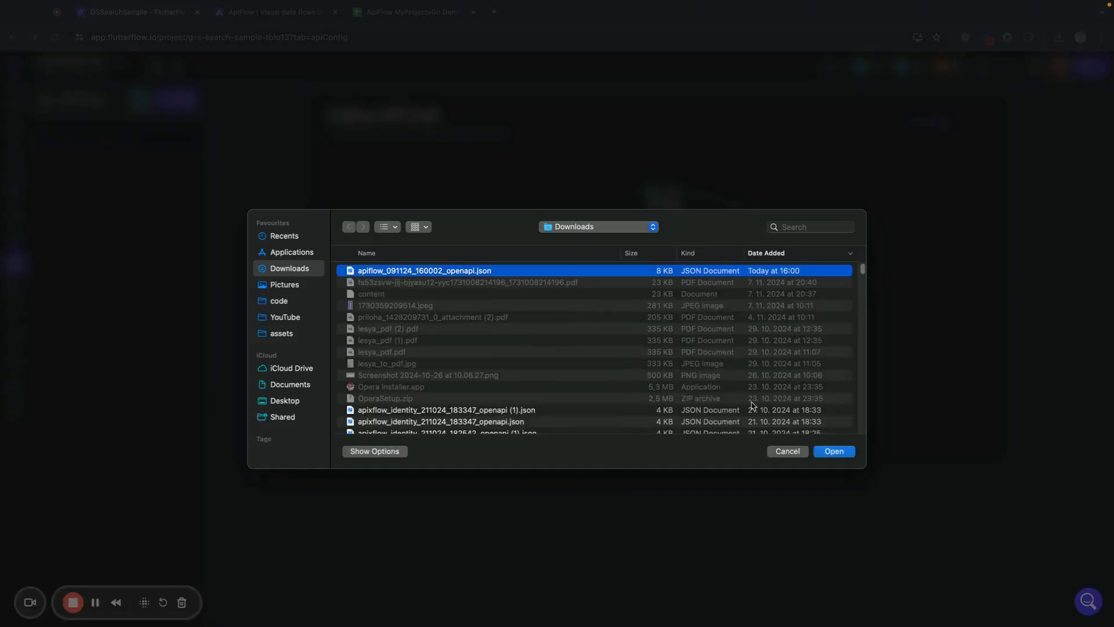
pyautogui.click(834, 452)
pyautogui.click(143, 181)
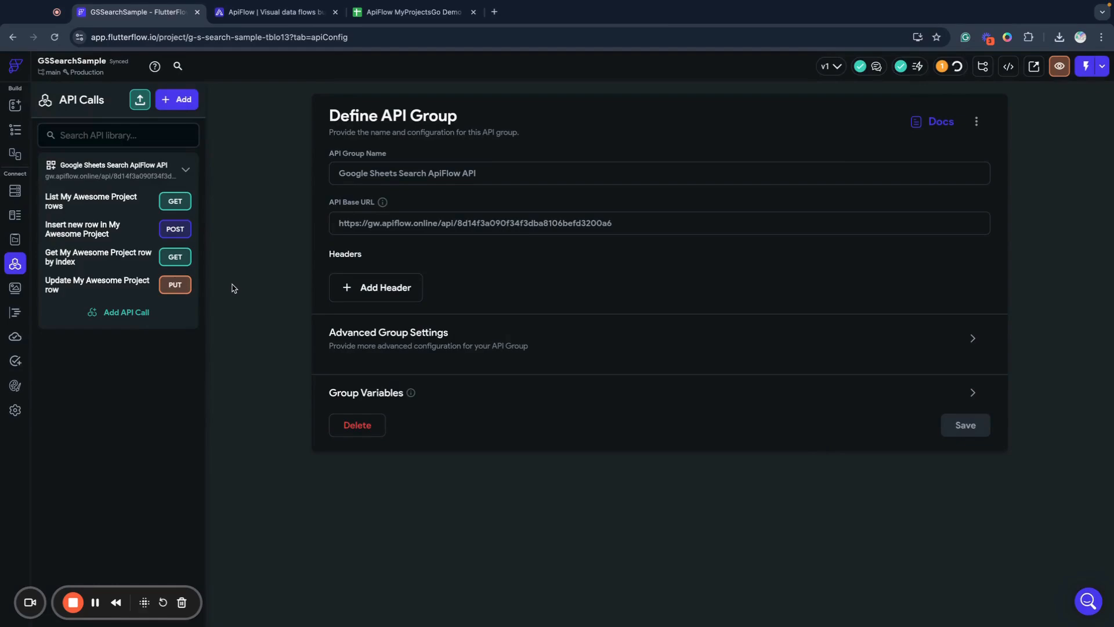
# Step: Copy the authorization header from APIxFlow, add it as a header to the FlutterFlow API group, and save the group
pyautogui.click(272, 11)
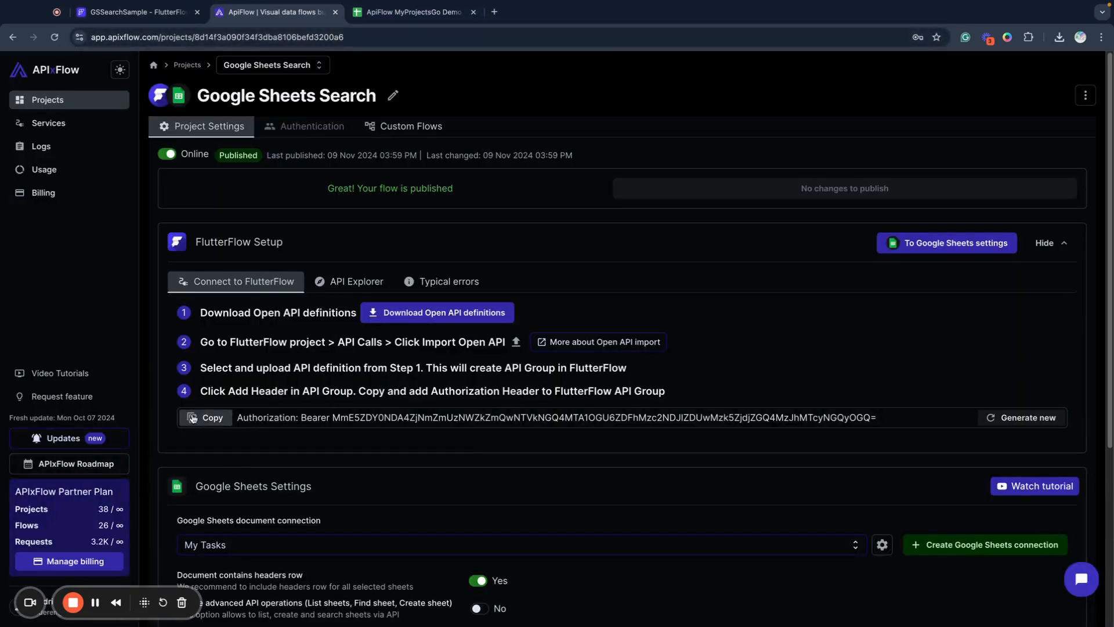
pyautogui.click(190, 417)
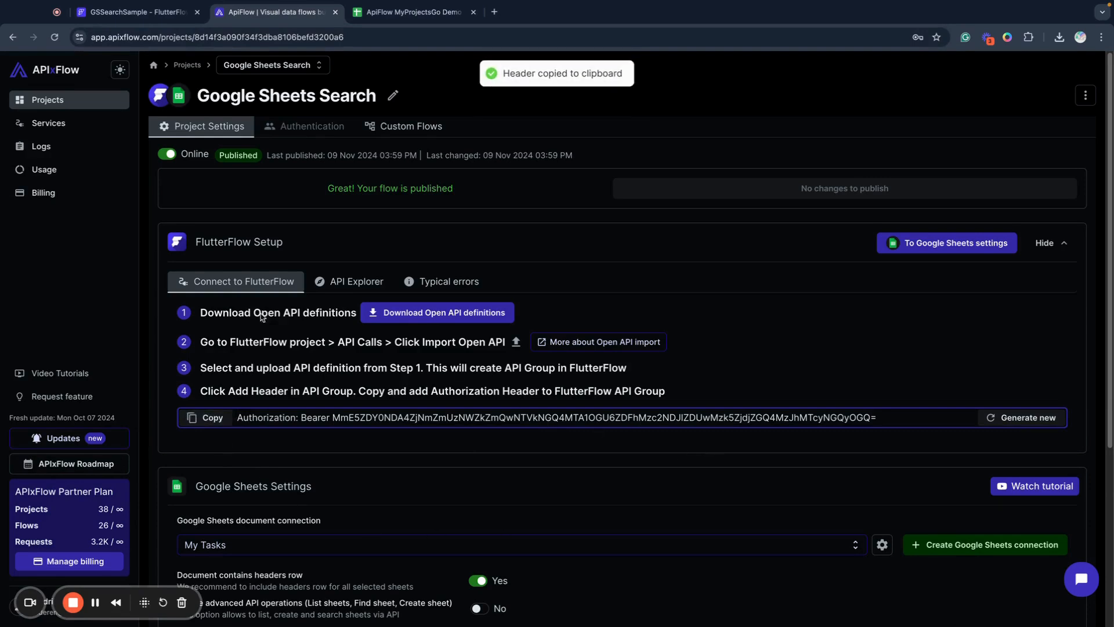
pyautogui.click(145, 14)
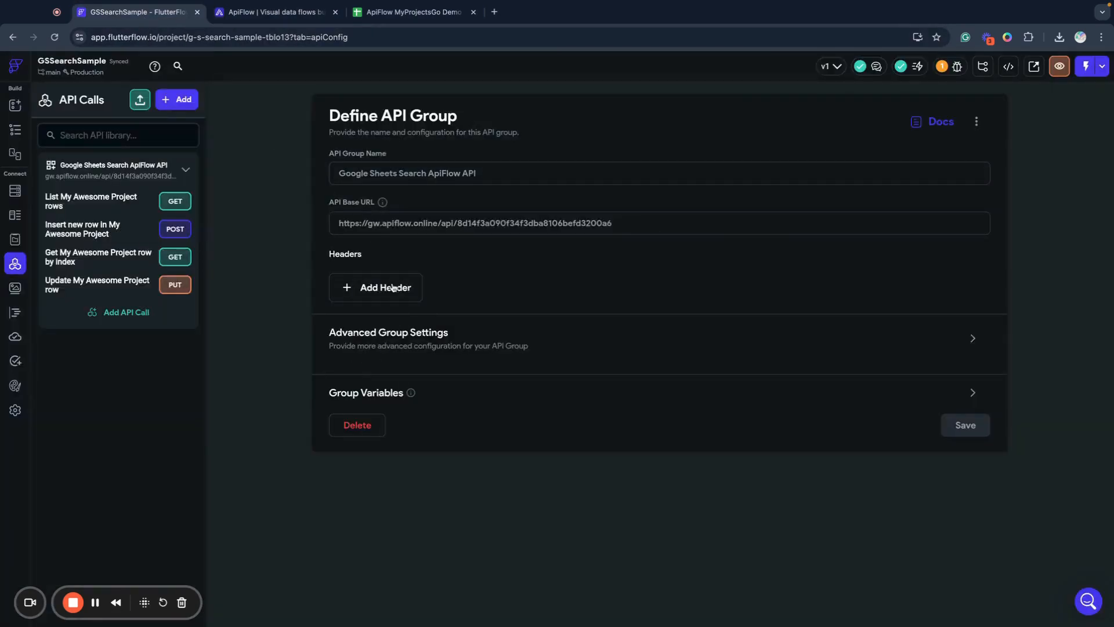
pyautogui.click(365, 288)
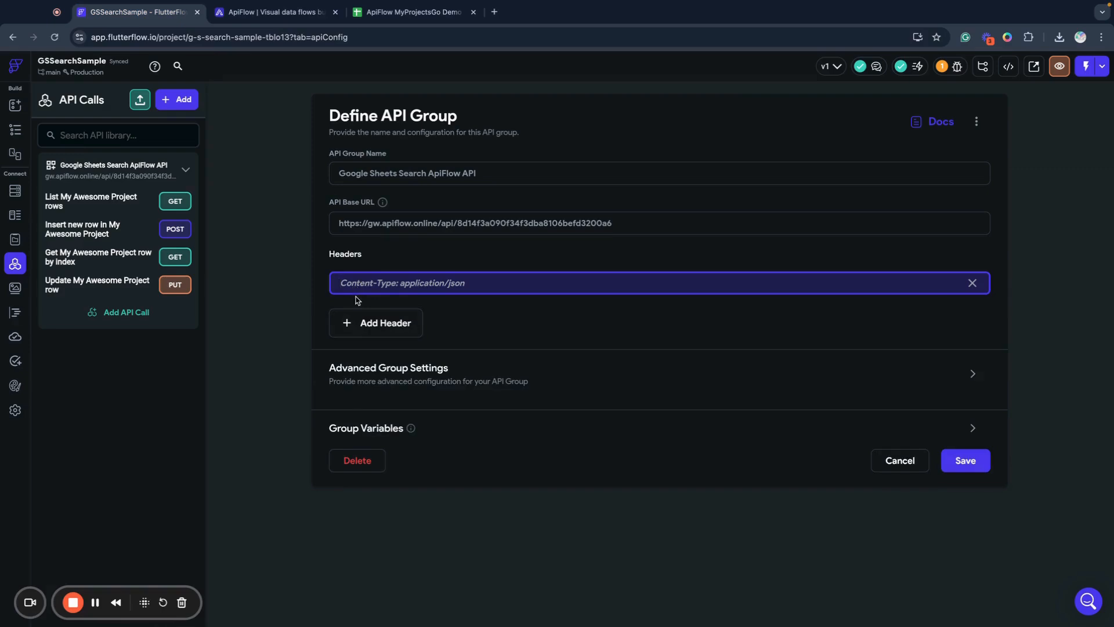
pyautogui.hotkey('ctrl', 'v')
pyautogui.click(609, 324)
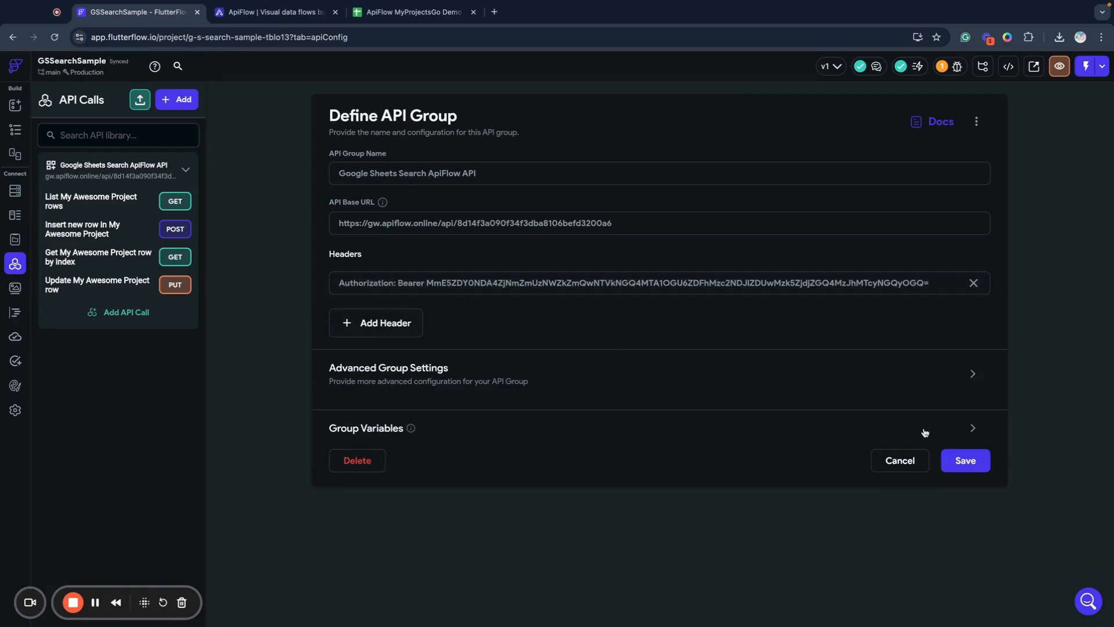
pyautogui.click(964, 458)
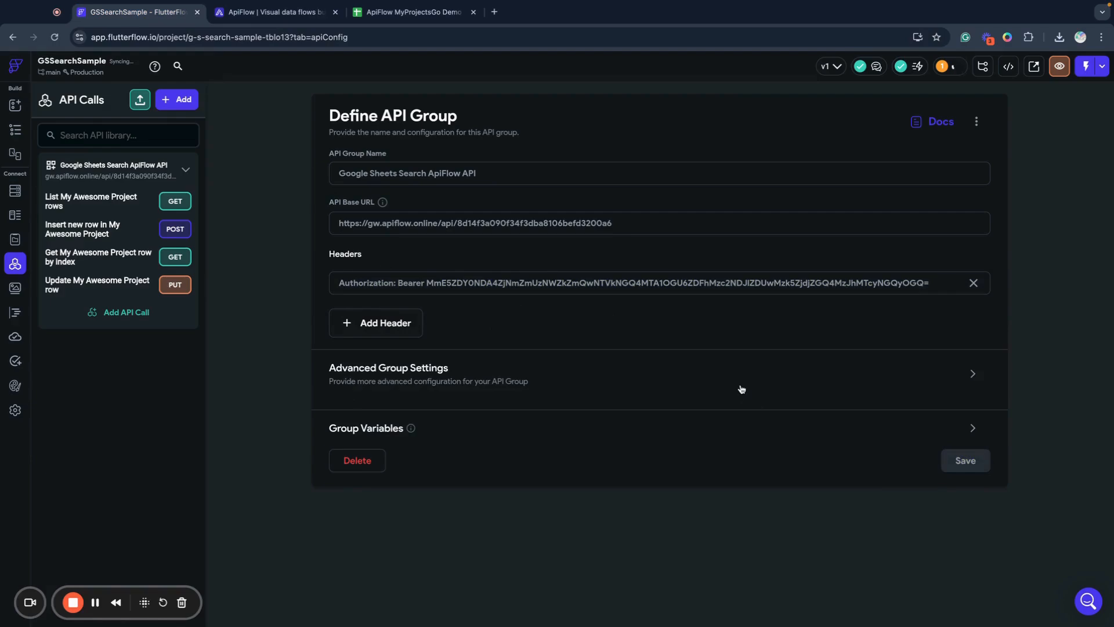
# Step: Open the test variables of the List My Awesome Project rows call and compare them with the task spreadsheet's columns
pyautogui.click(111, 202)
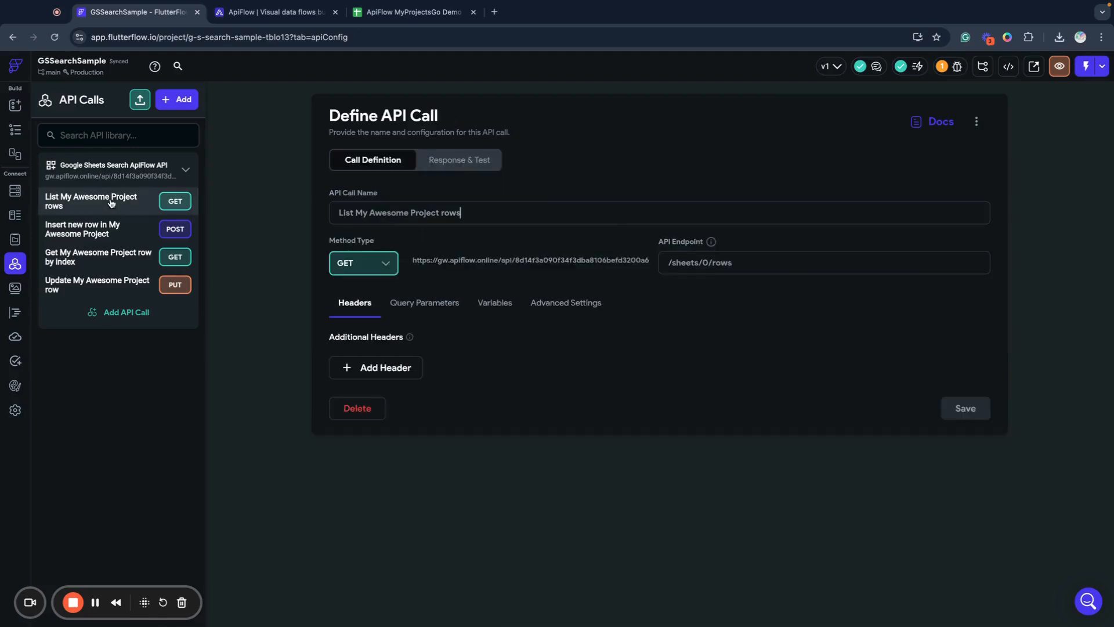
pyautogui.click(454, 162)
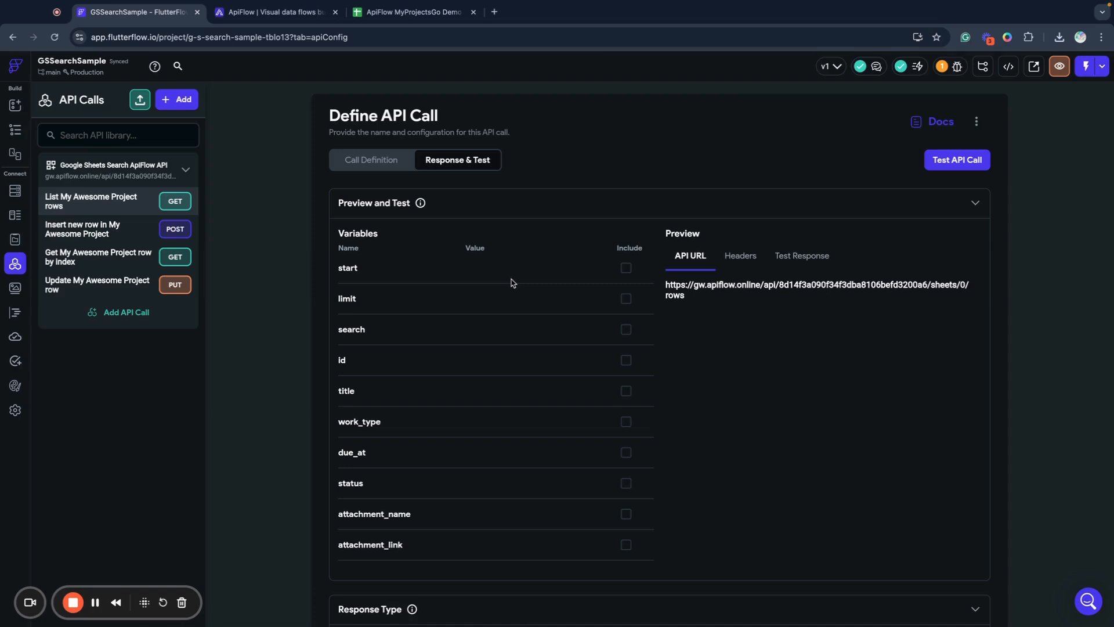
pyautogui.scroll(-1, 470, 469)
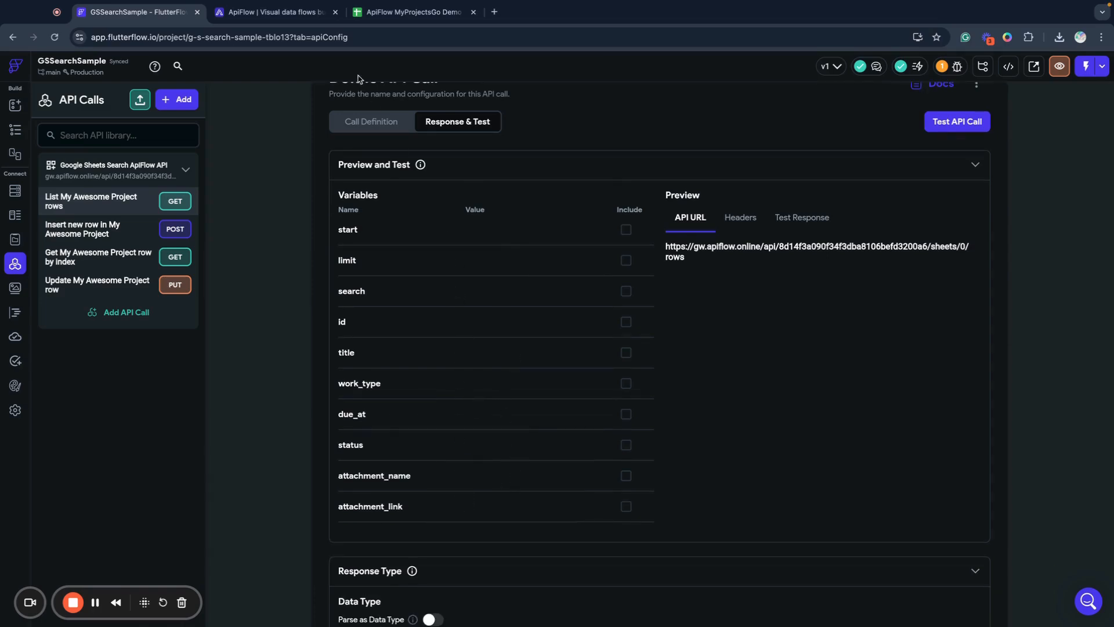
pyautogui.click(382, 13)
pyautogui.click(858, 297)
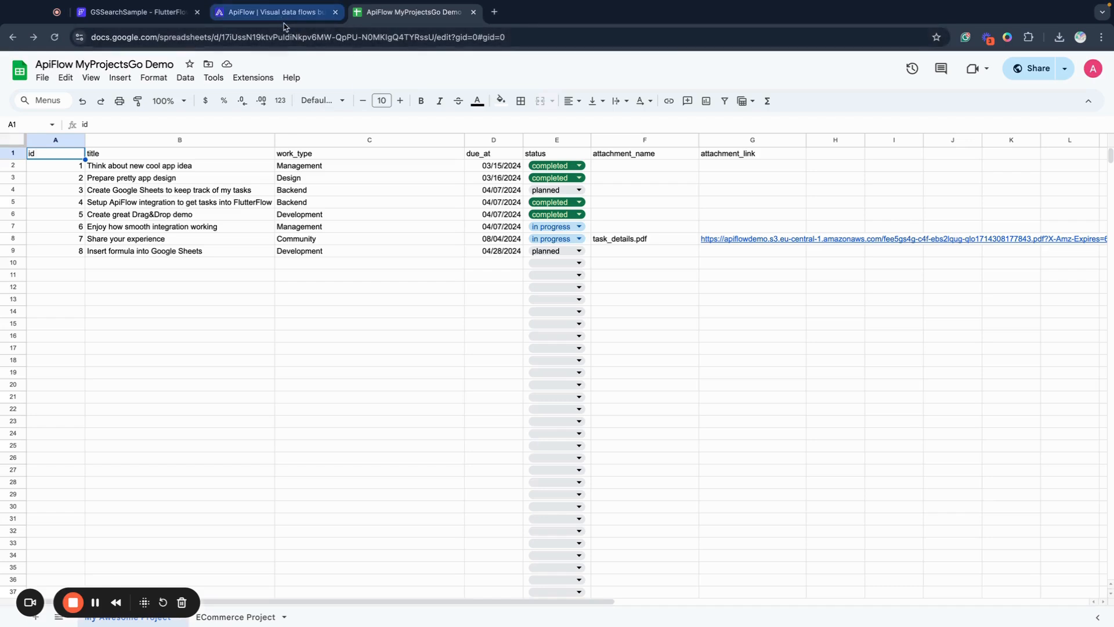
pyautogui.click(124, 18)
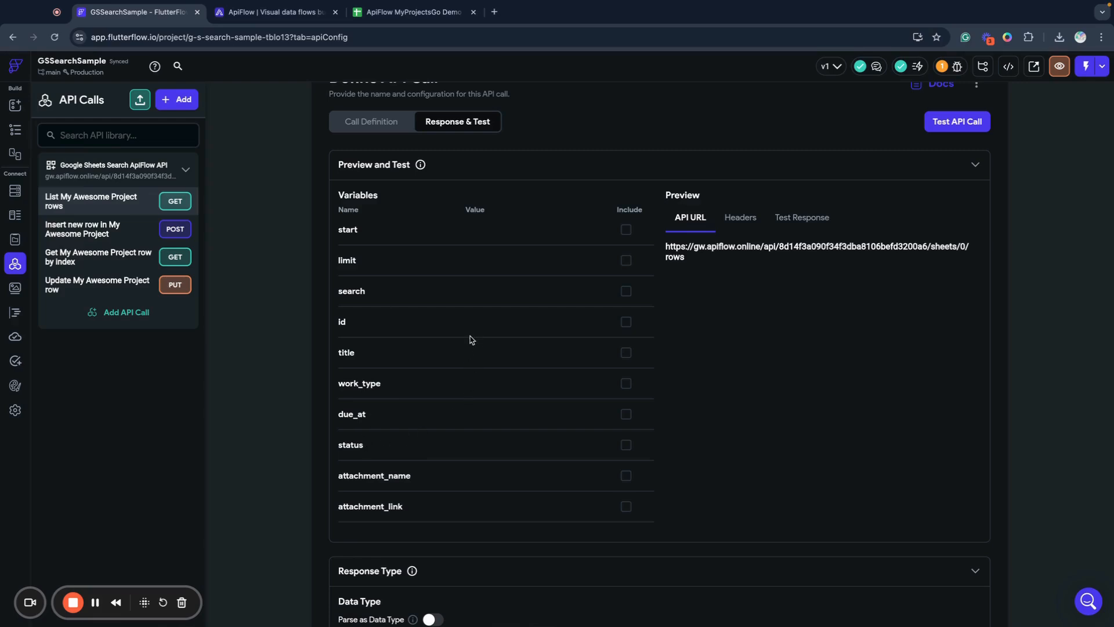
# Step: Test the List My Awesome Project rows call with work_type set to Management and compare the response with the spreadsheet
pyautogui.click(475, 386)
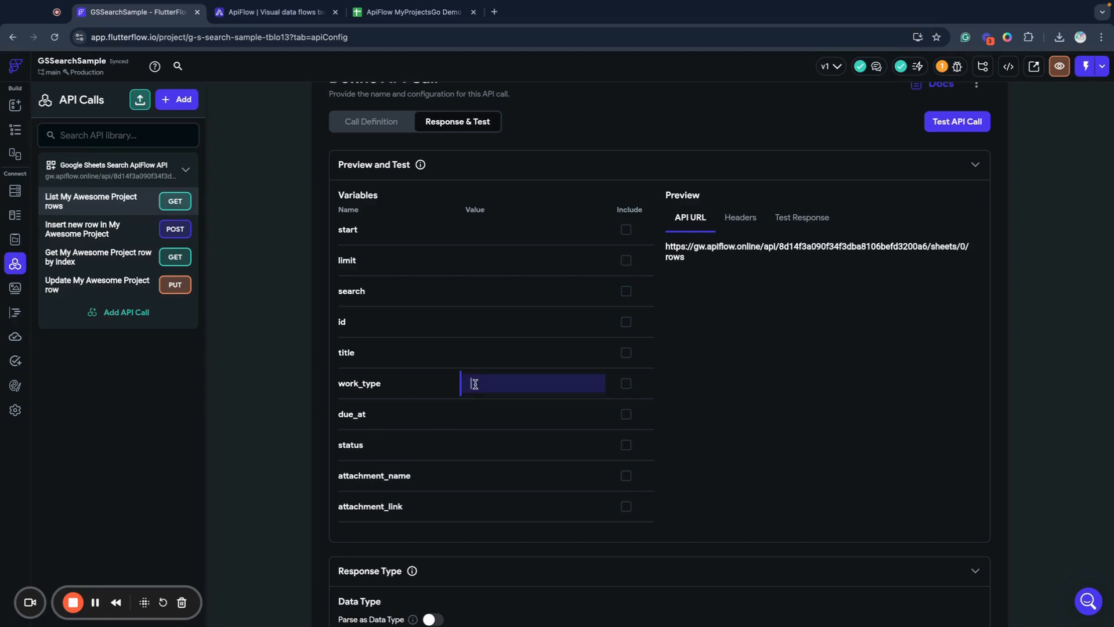
pyautogui.click(395, 11)
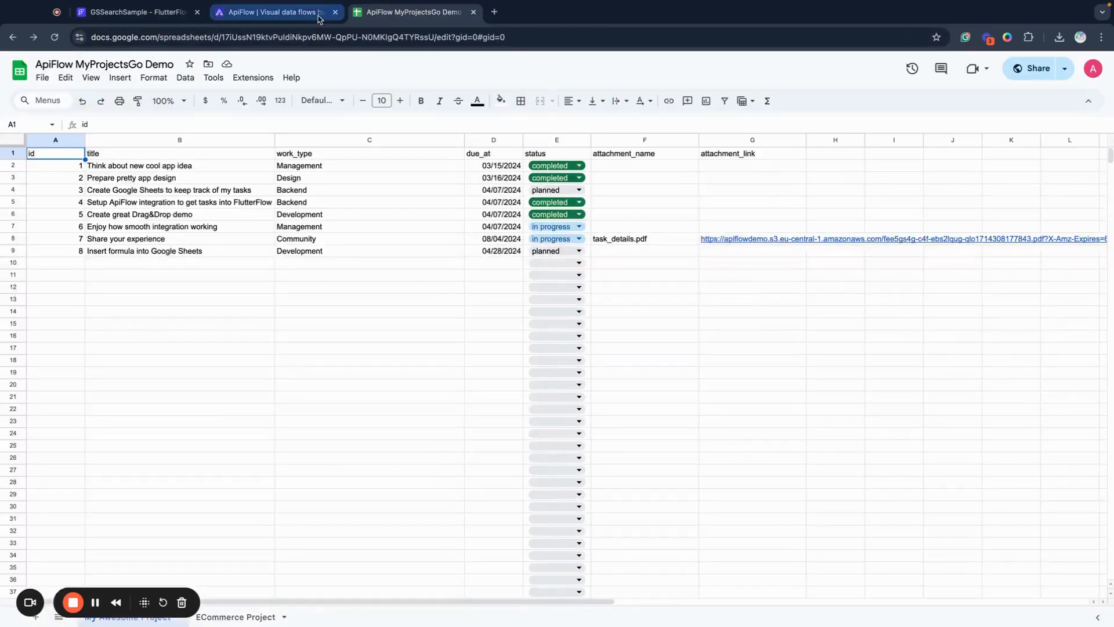
pyautogui.click(145, 13)
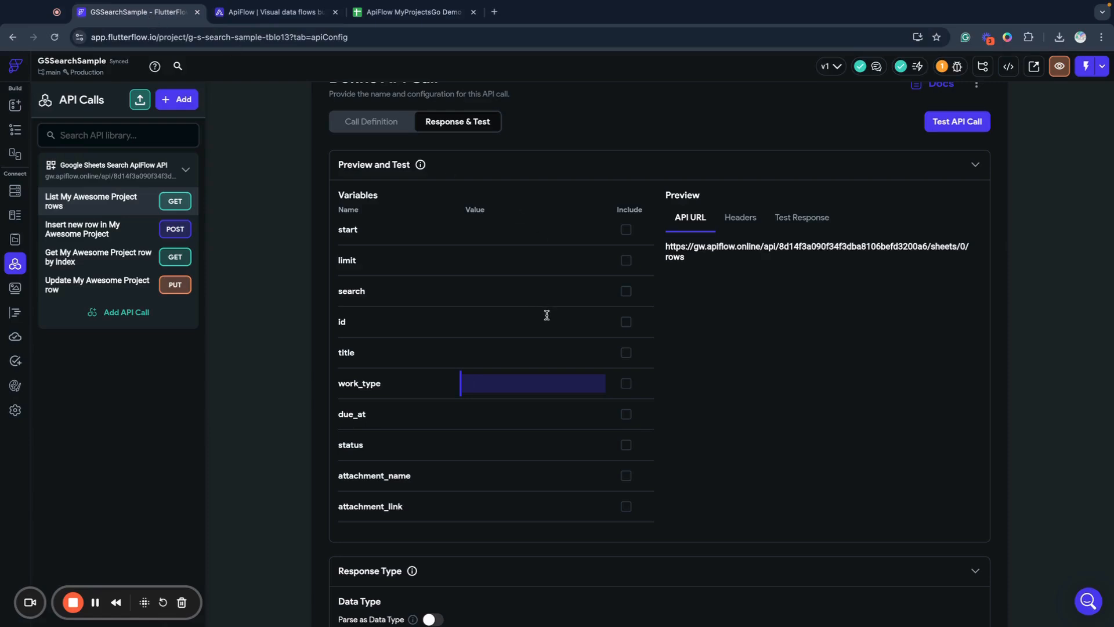
pyautogui.write('Management')
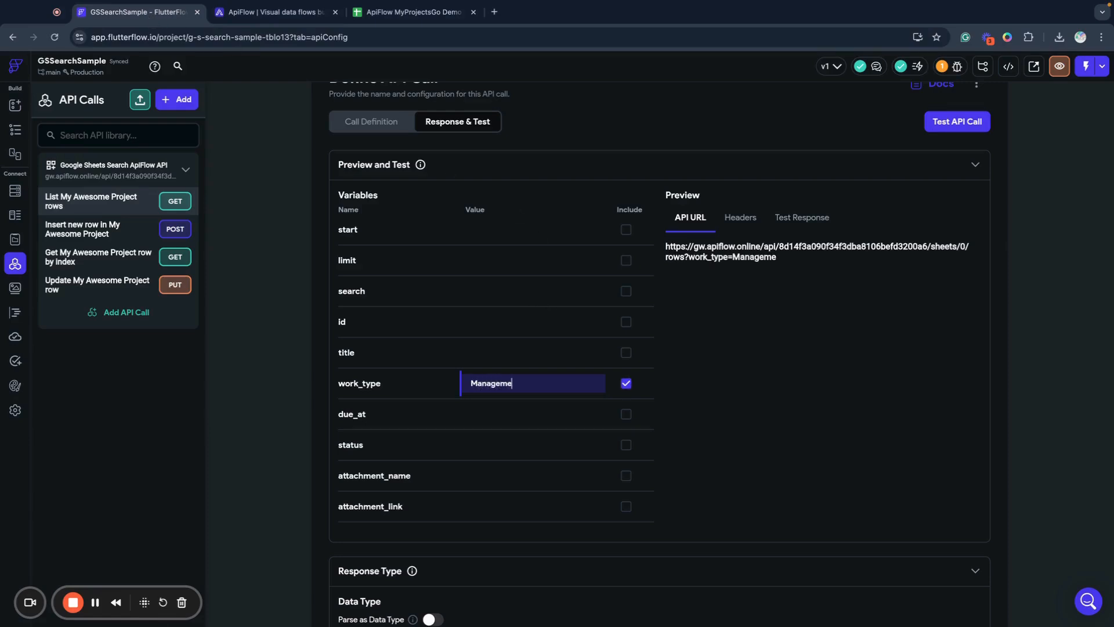
pyautogui.click(954, 123)
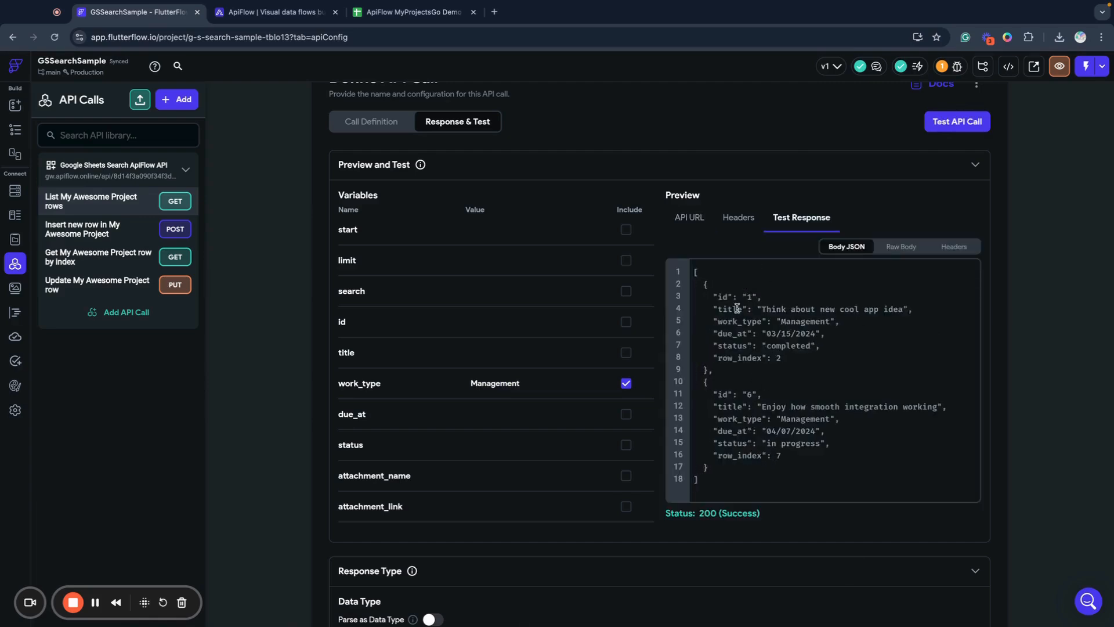
pyautogui.click(400, 12)
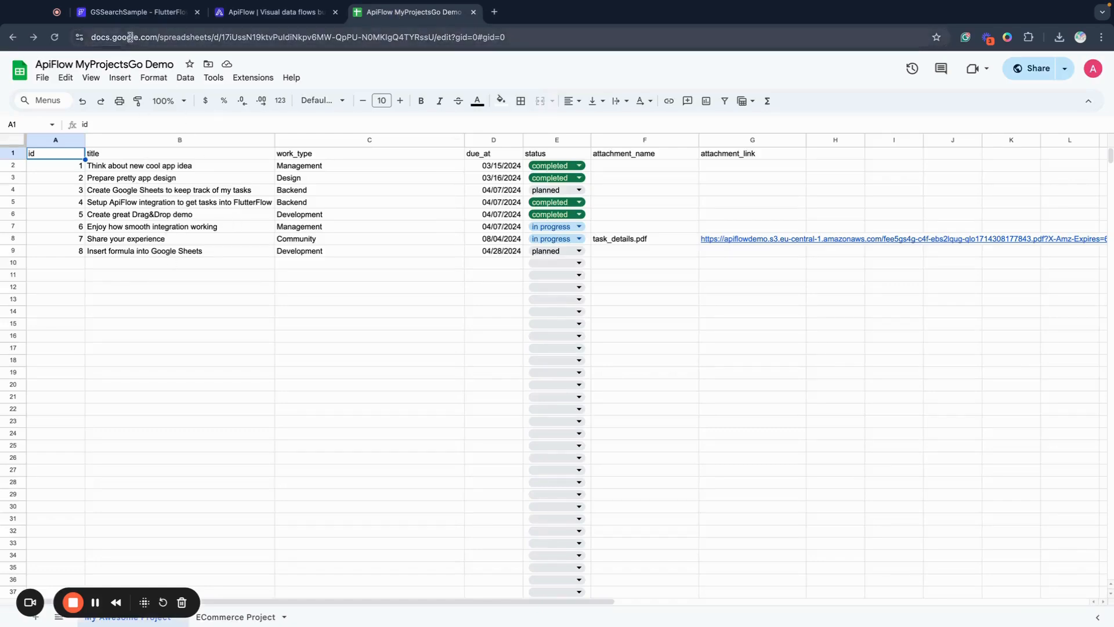
pyautogui.click(125, 18)
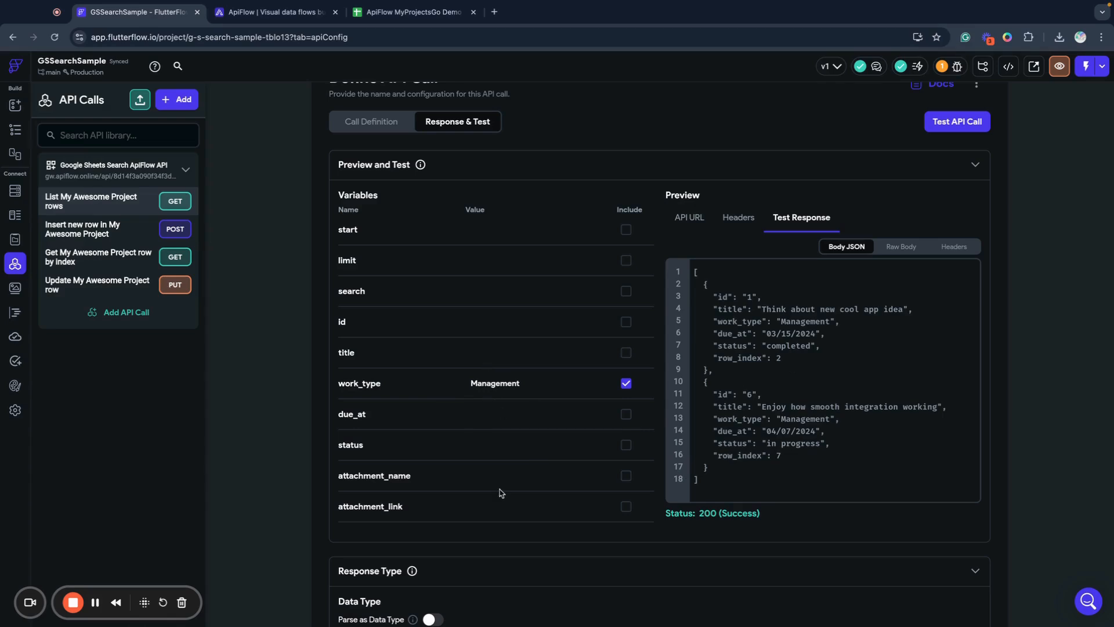
# Step: Add the status value completed to the work_type filter and test the API call again
pyautogui.click(497, 438)
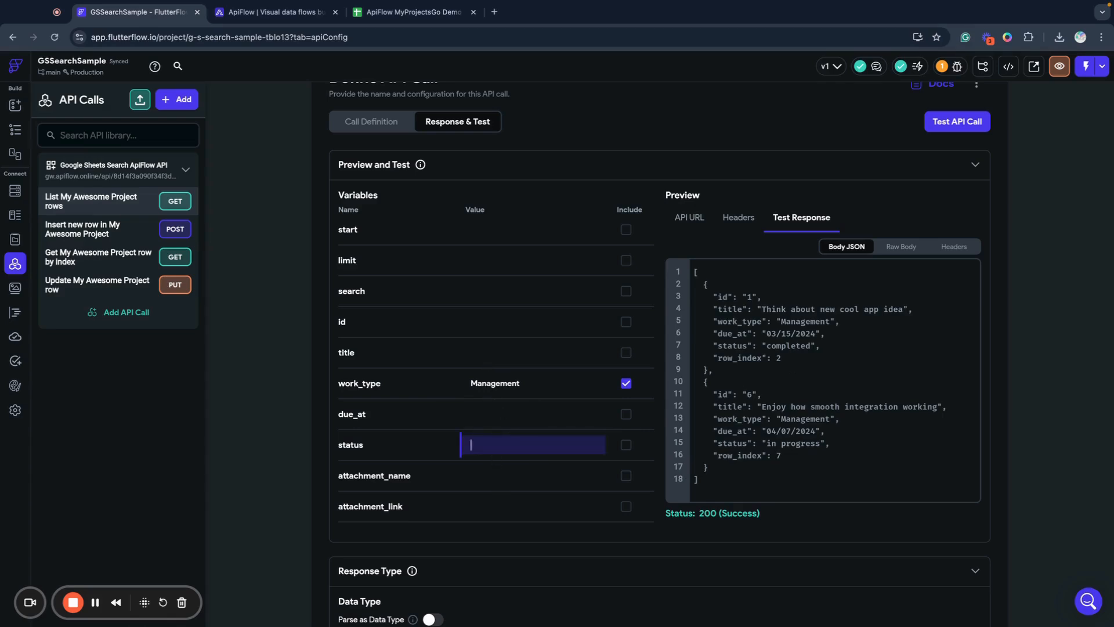
pyautogui.write('completed')
pyautogui.click(302, 433)
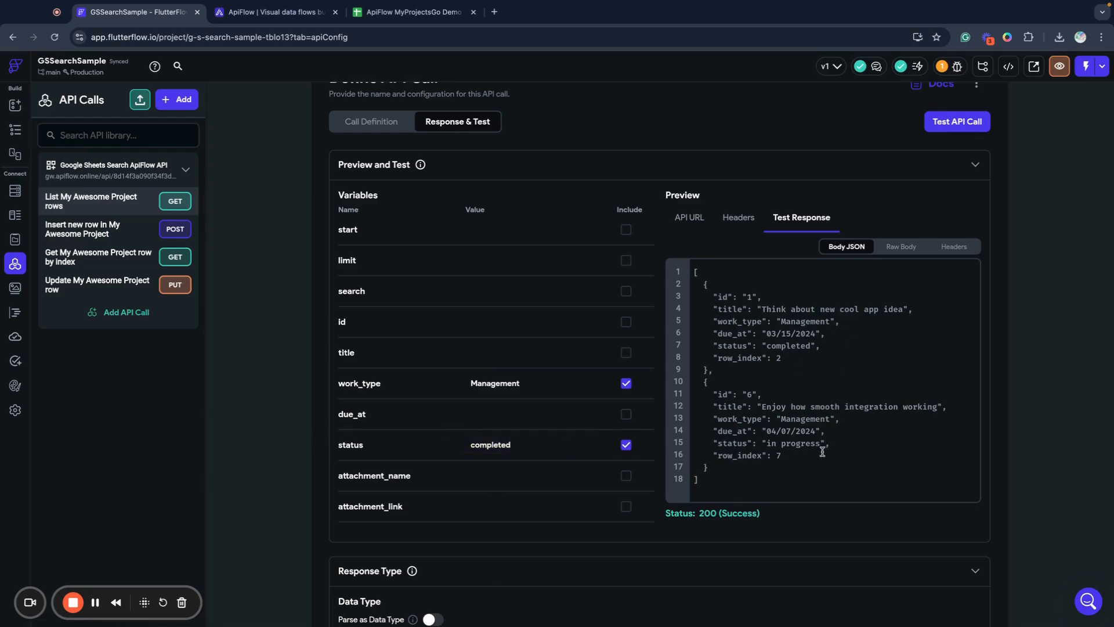
pyautogui.click(963, 128)
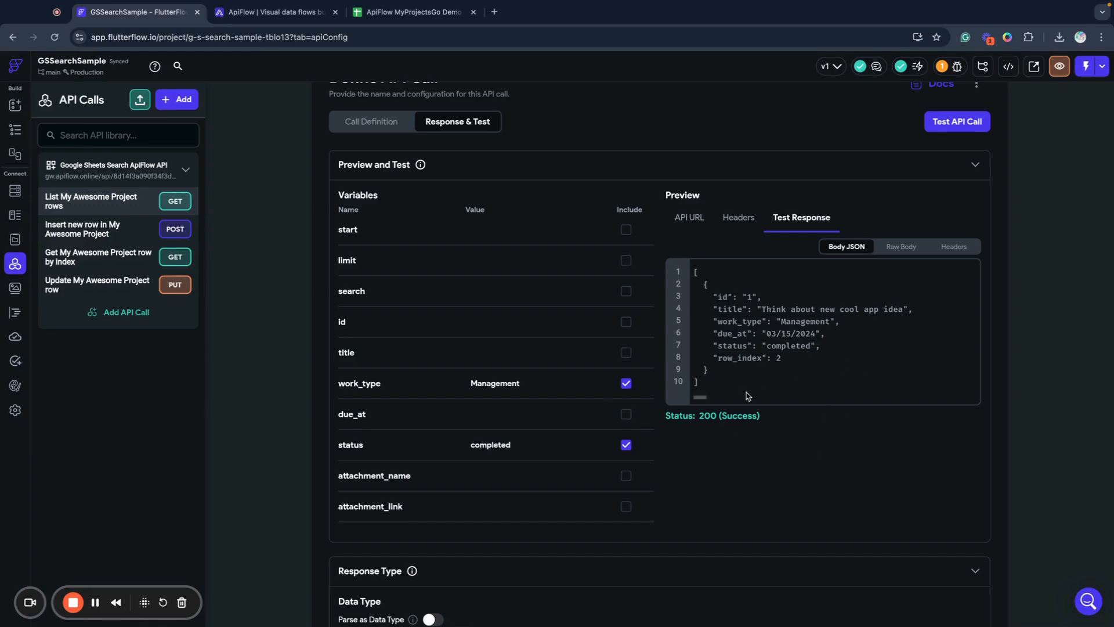
# Step: Select the task object in the test response and save the List My Awesome Project rows call
pyautogui.moveTo(709, 370); pyautogui.dragTo(704, 284)
pyautogui.scroll(-5, 806, 470)
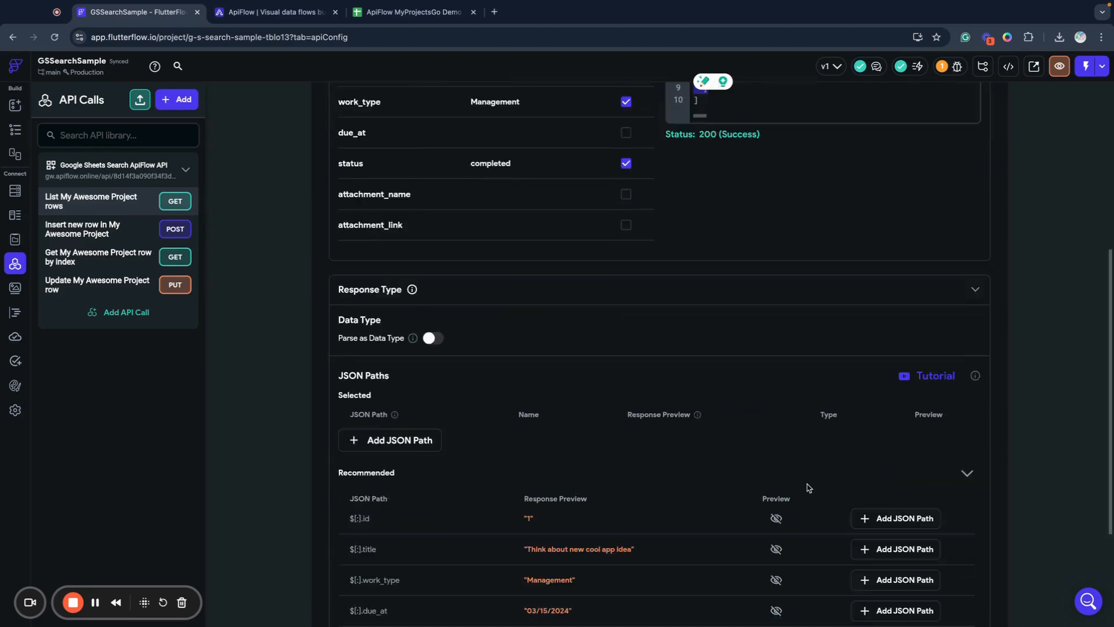
pyautogui.scroll(-3, 813, 493)
pyautogui.click(963, 589)
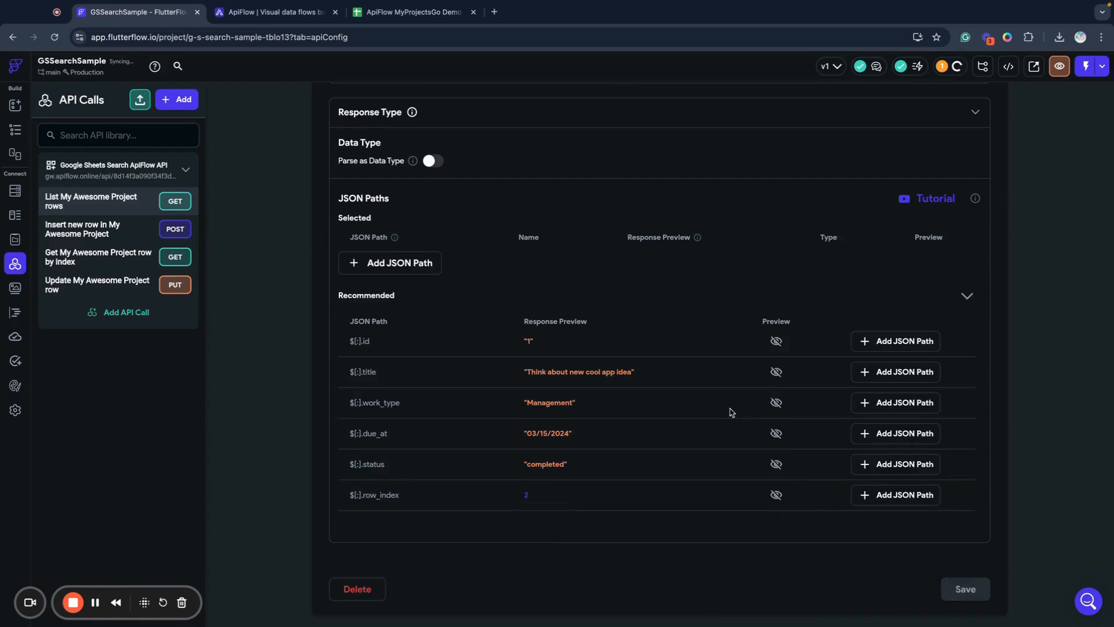
# Step: Copy the task object from the test response and create a data type named Task from that JSON
pyautogui.scroll(10, 731, 412)
pyautogui.moveTo(711, 389); pyautogui.dragTo(701, 302)
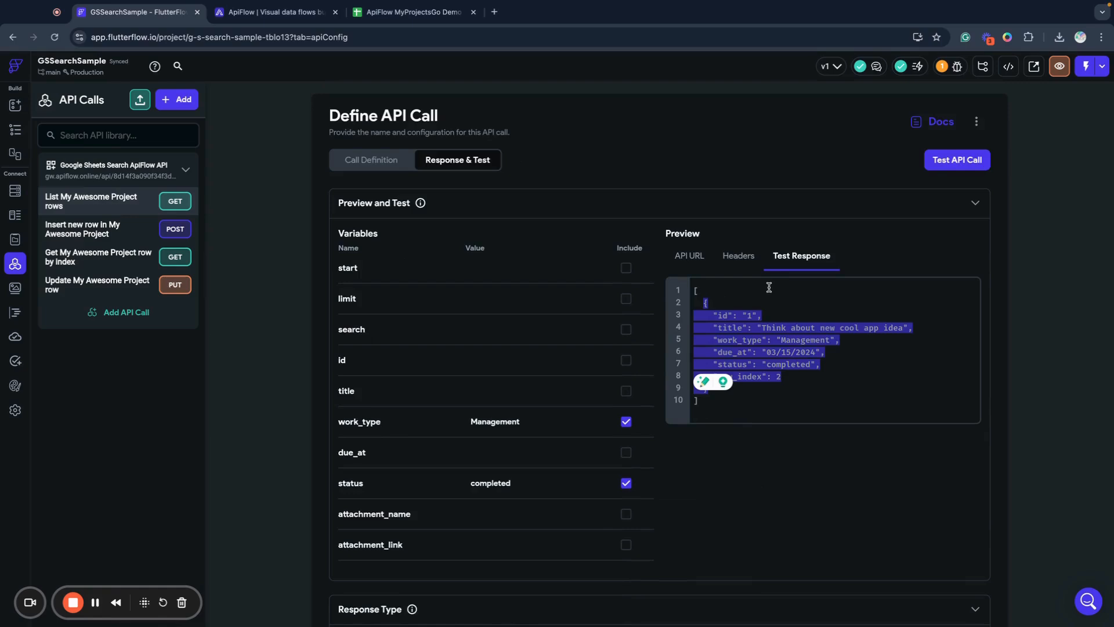
pyautogui.click(771, 307)
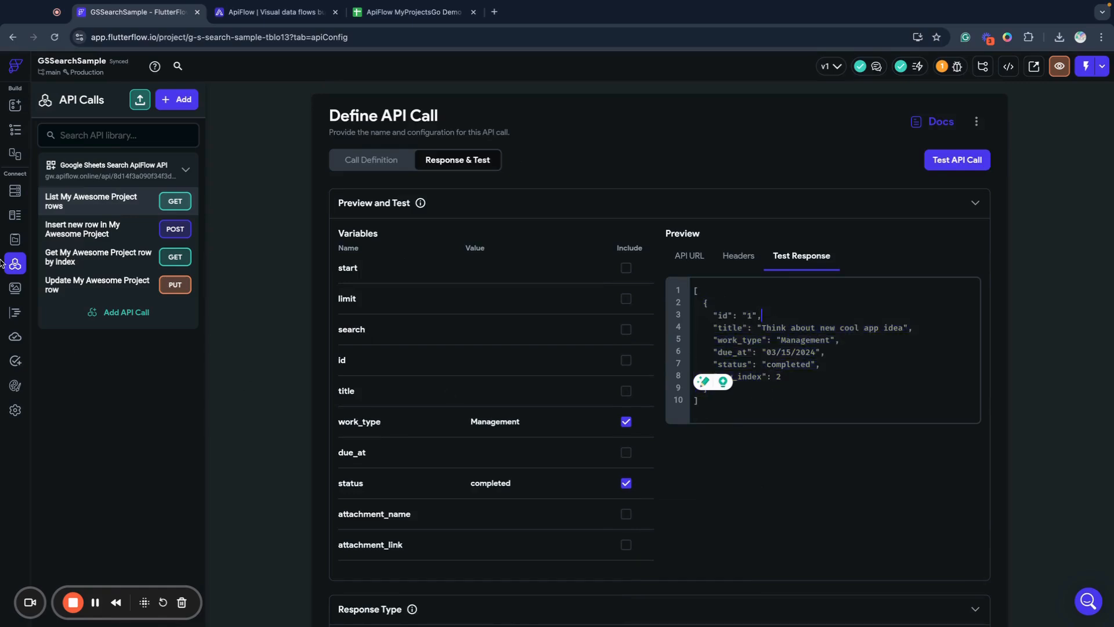
pyautogui.click(15, 215)
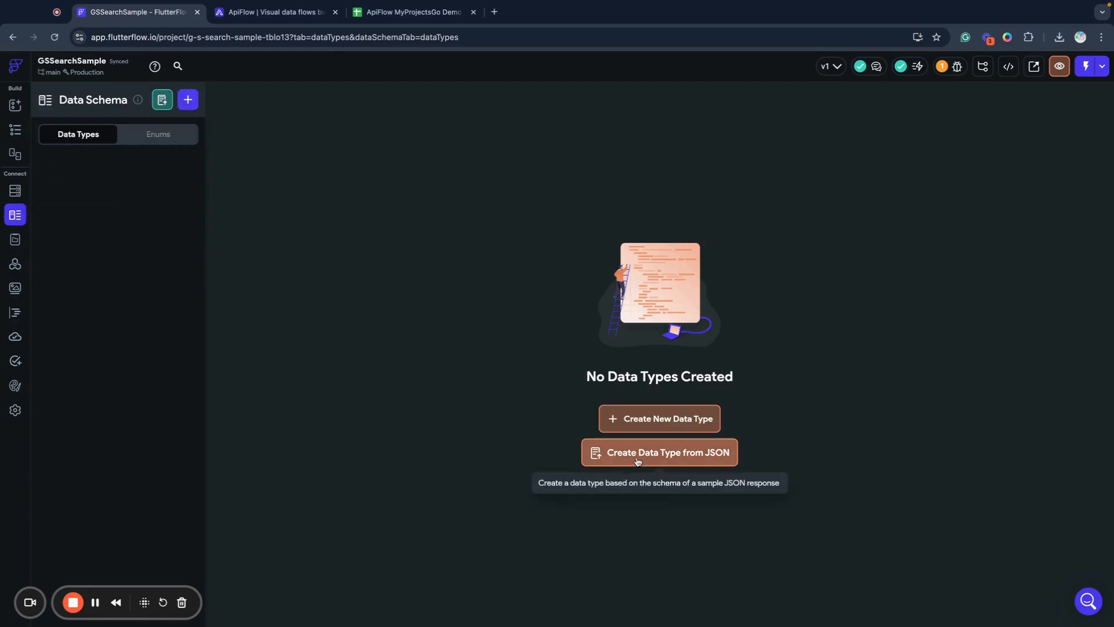
pyautogui.click(162, 100)
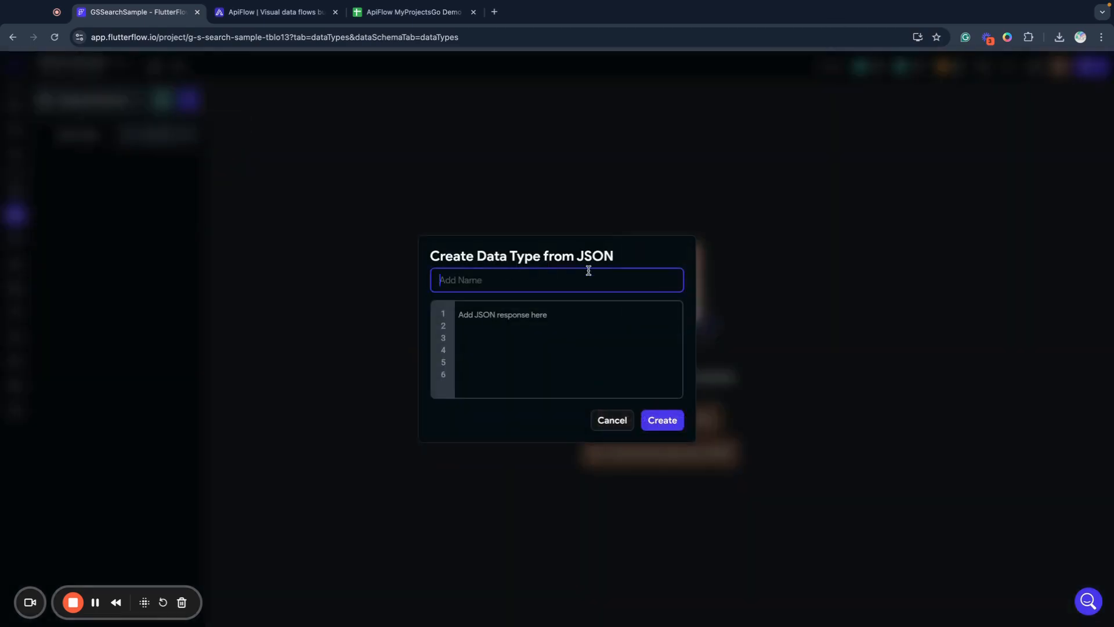
pyautogui.write('Task')
pyautogui.click(578, 323)
pyautogui.write('{     "id": "1",     "title": "Think about new cool app idea"     "work_type": "Management",     "due_at": "03/15/2024",     "status": "completed",     "row_index": 2   }')
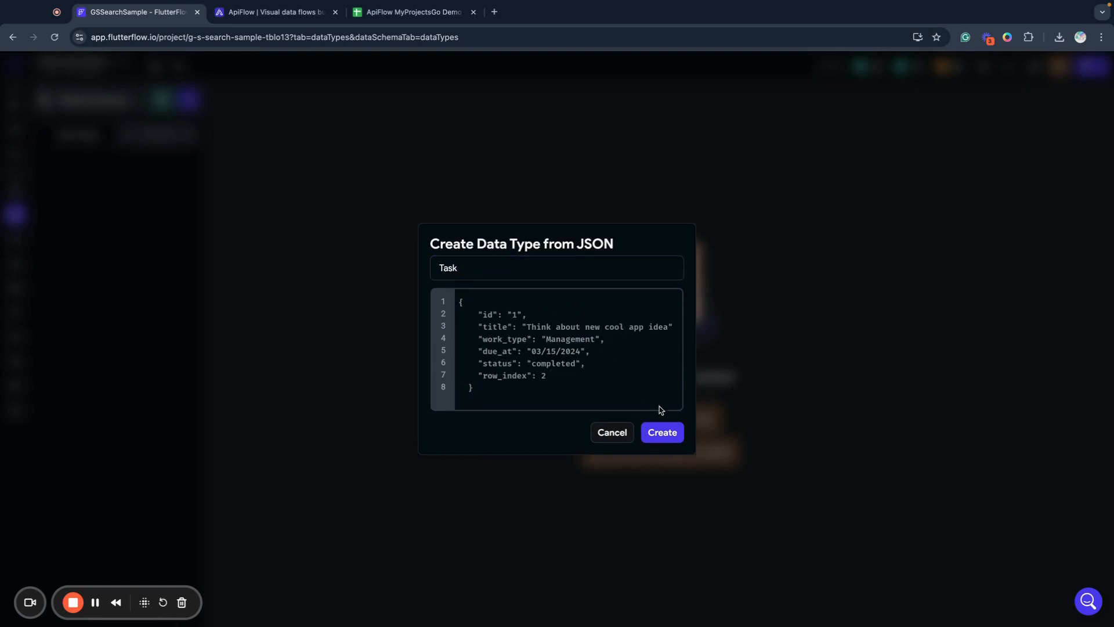
pyautogui.click(672, 434)
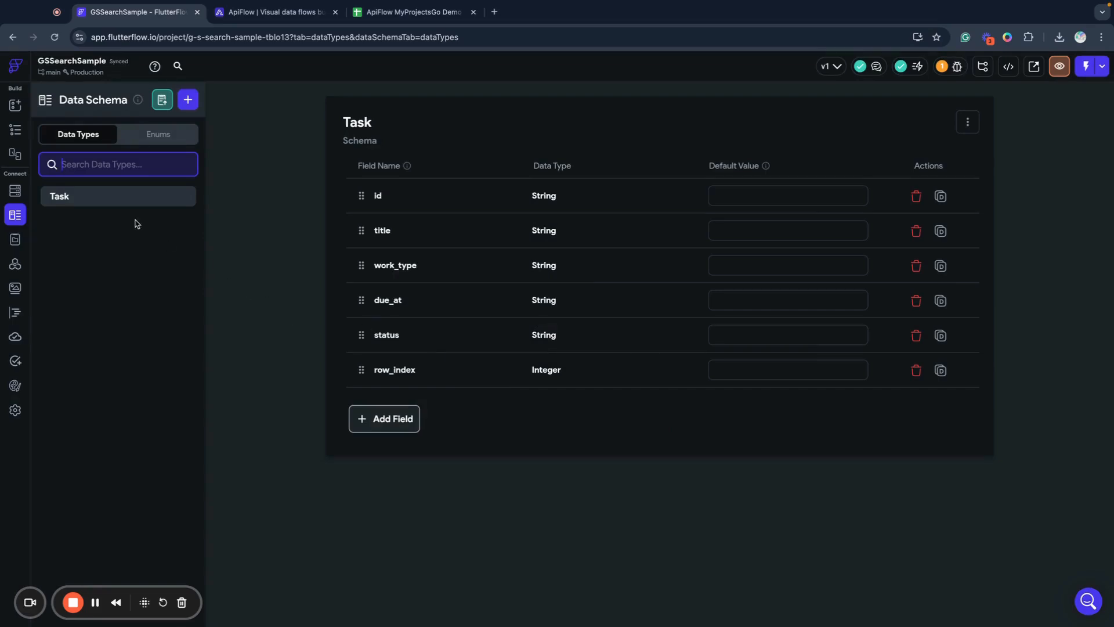
# Step: Set the List My Awesome Project rows call to parse its response as a list of the Task data type, and save it
pyautogui.click(16, 264)
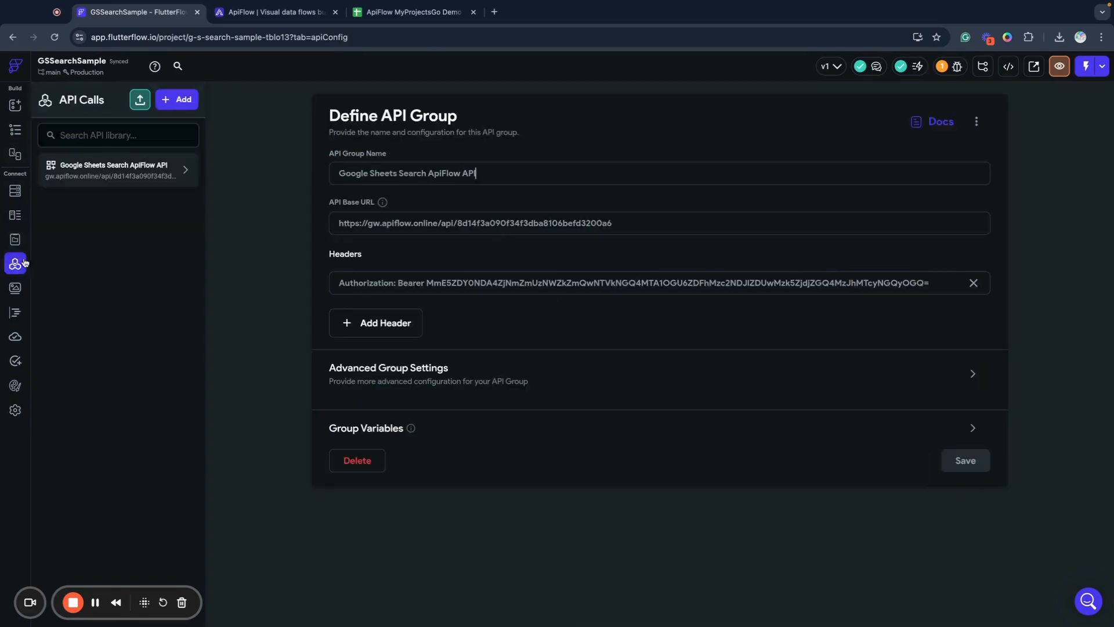
pyautogui.click(125, 177)
pyautogui.click(94, 203)
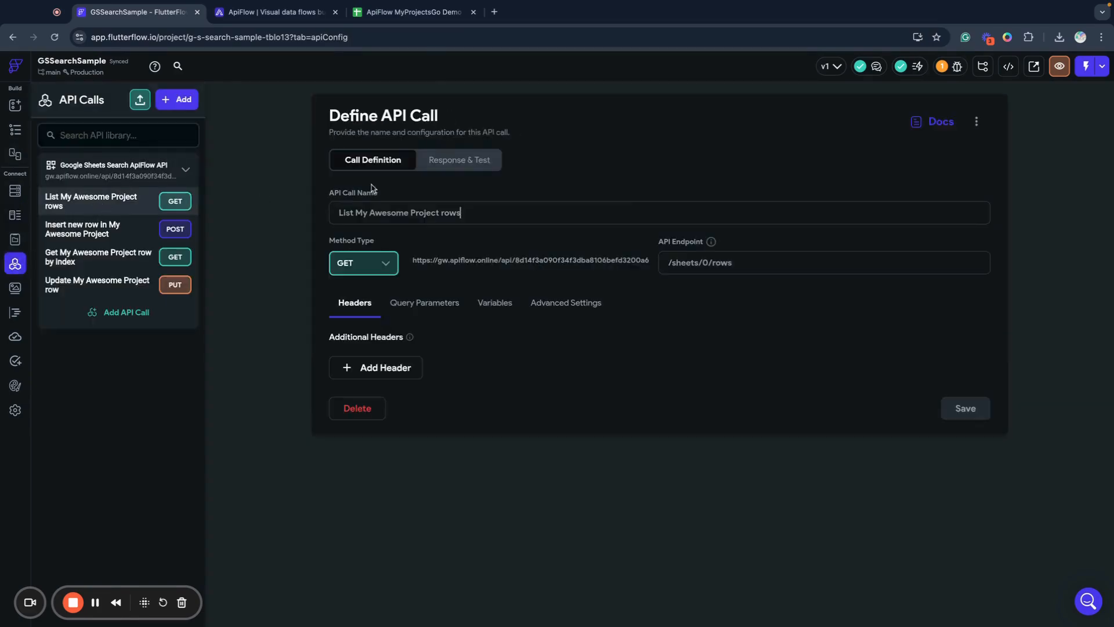
pyautogui.click(470, 160)
pyautogui.scroll(-5, 557, 403)
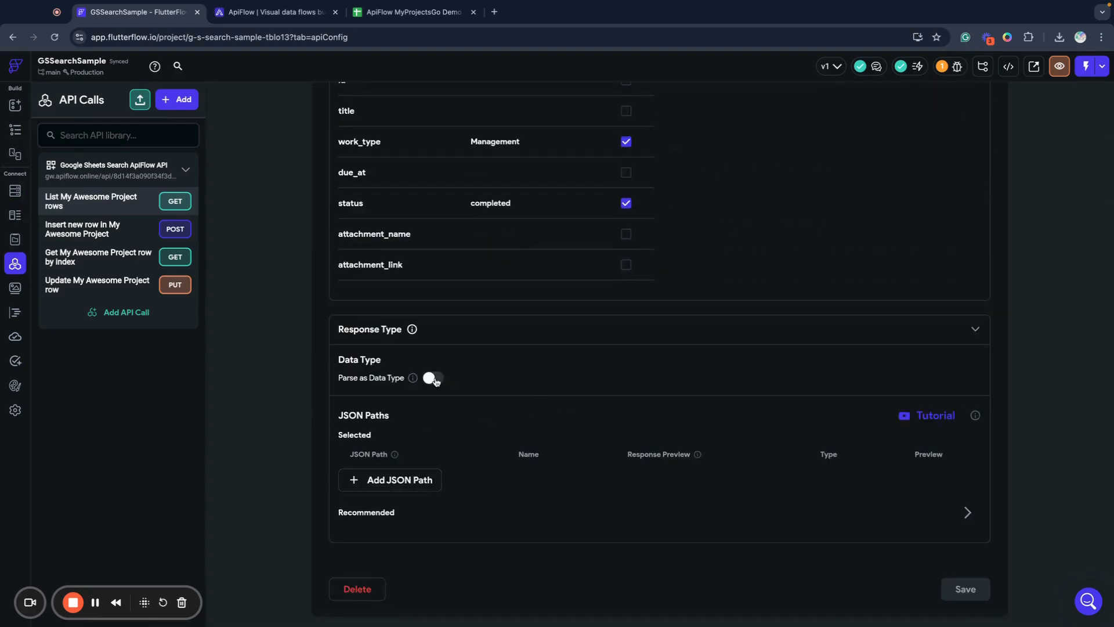
pyautogui.click(434, 378)
pyautogui.click(409, 410)
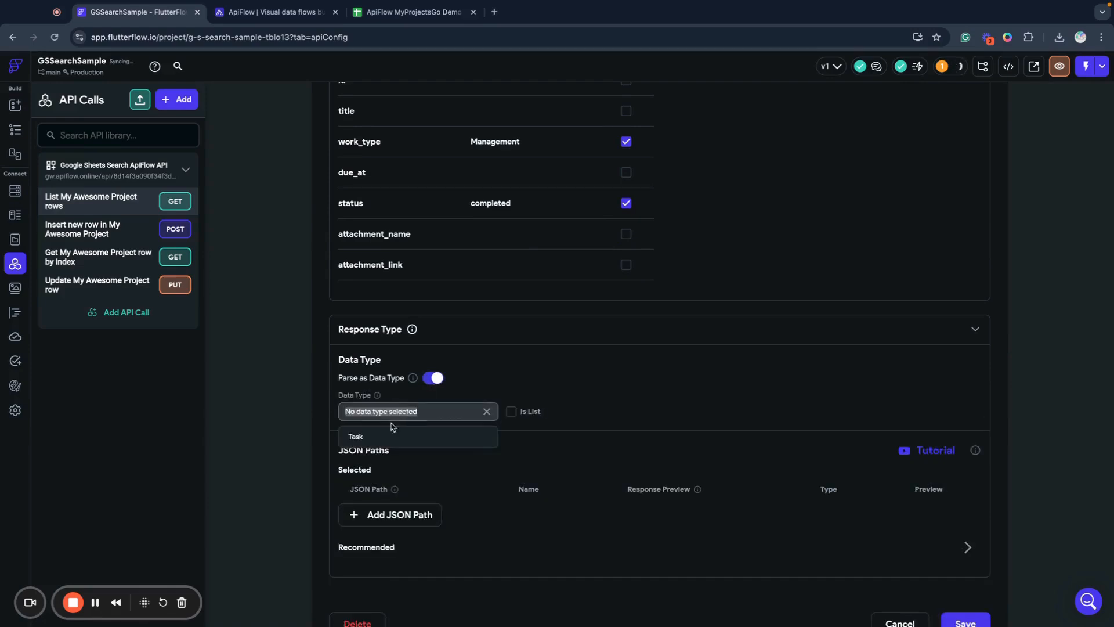
pyautogui.click(379, 442)
pyautogui.click(510, 412)
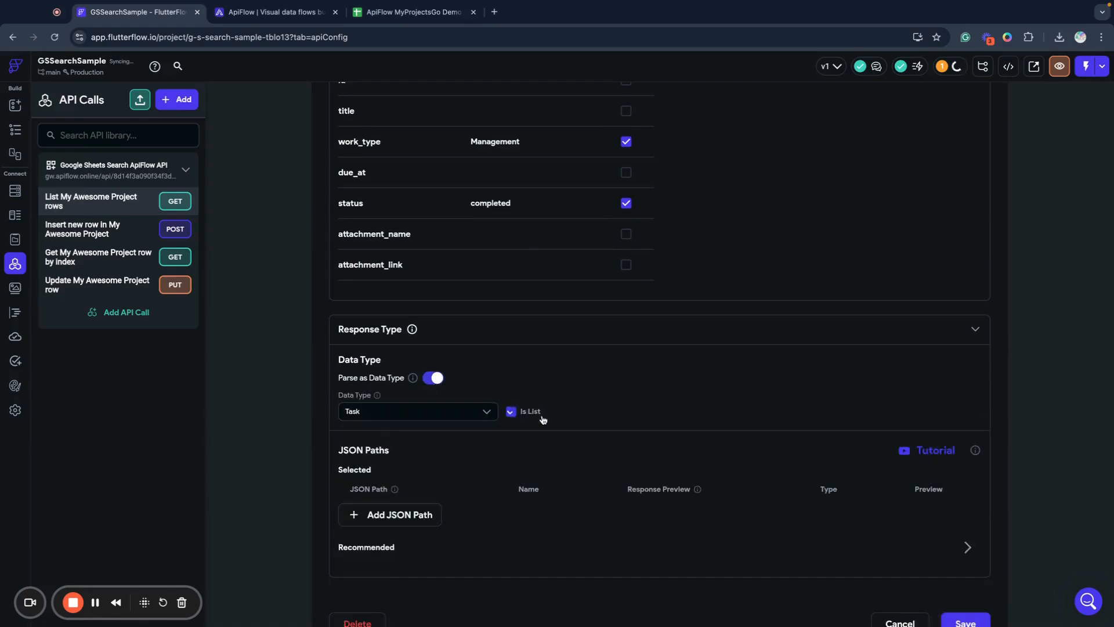
pyautogui.scroll(-1, 696, 441)
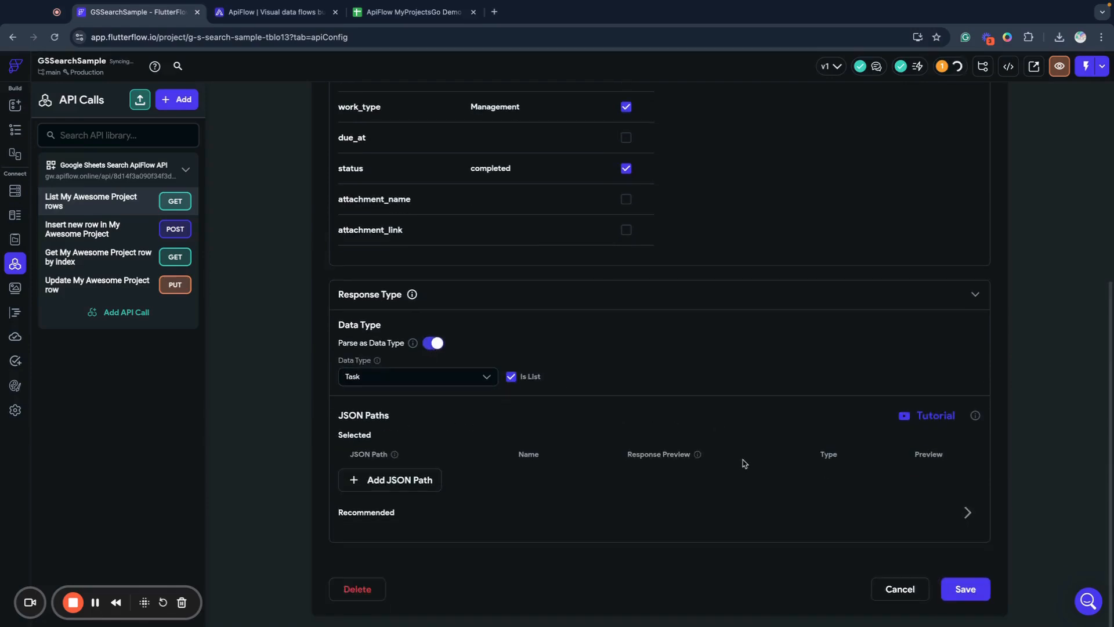
pyautogui.click(972, 590)
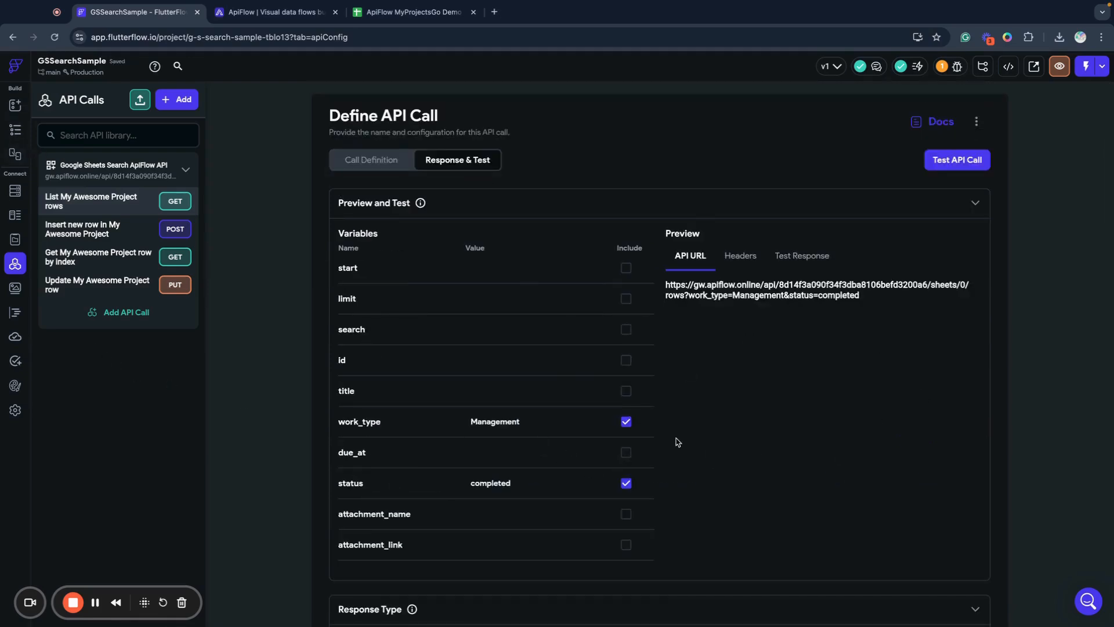
pyautogui.scroll(-5, 453, 515)
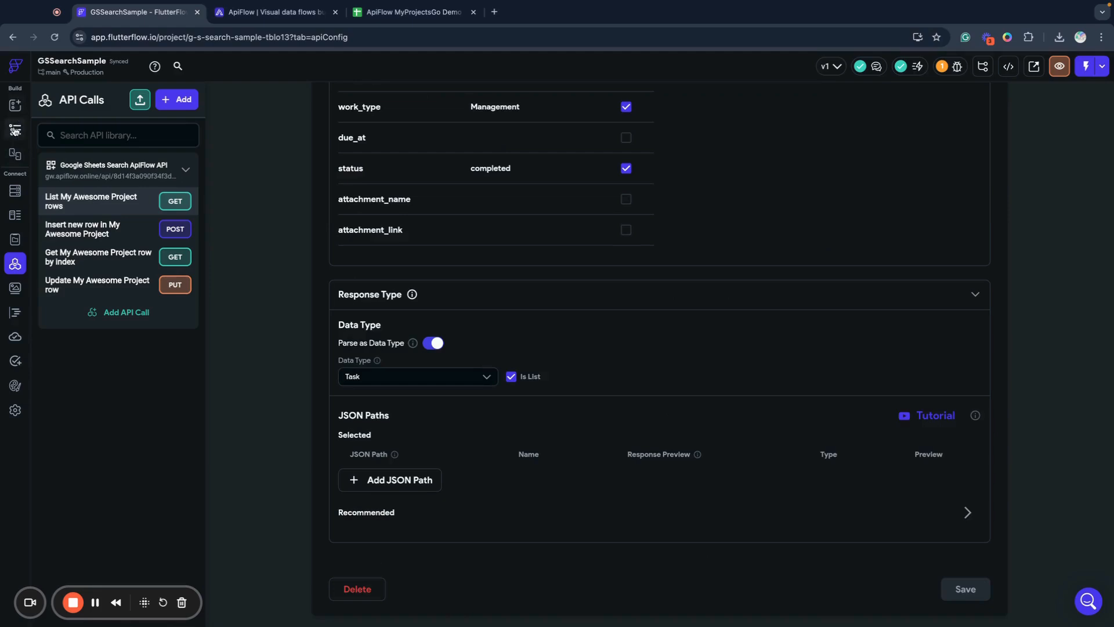
# Step: Give the ListView on the TasksList page an API Call query using the Google Sheets Search ApiFlow API group's List My Awesome Project rows endpoint
pyautogui.click(15, 129)
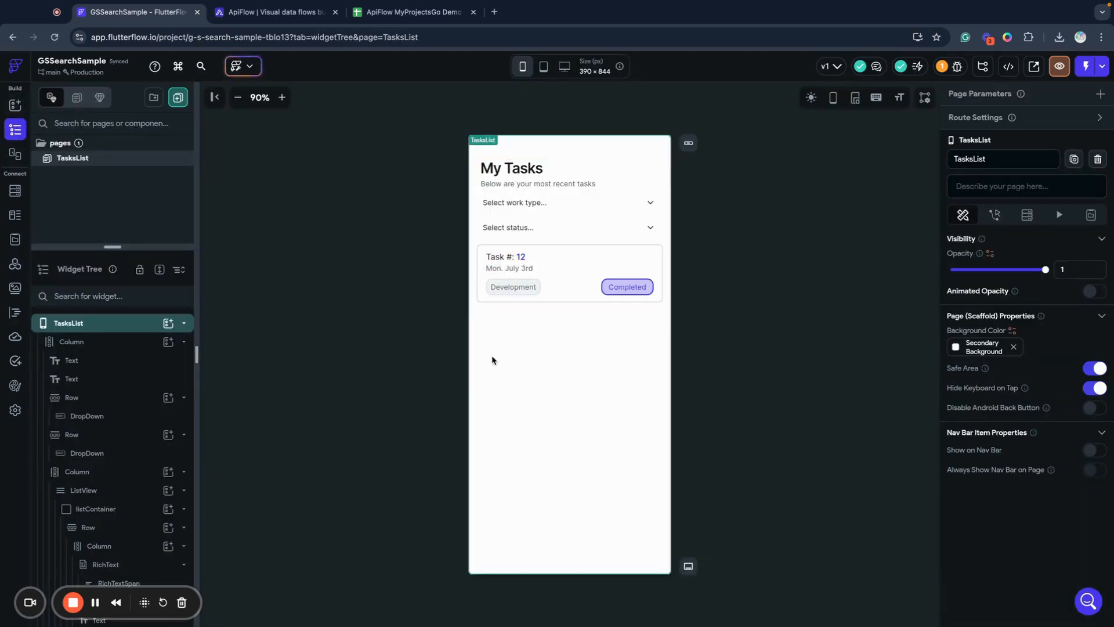
pyautogui.click(583, 249)
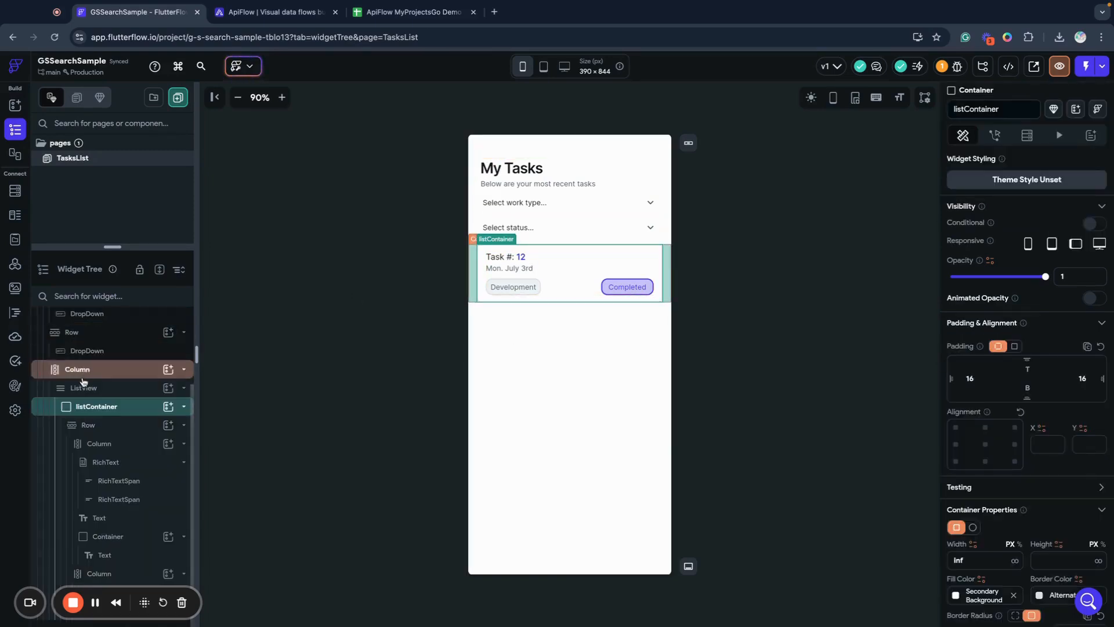
pyautogui.click(149, 385)
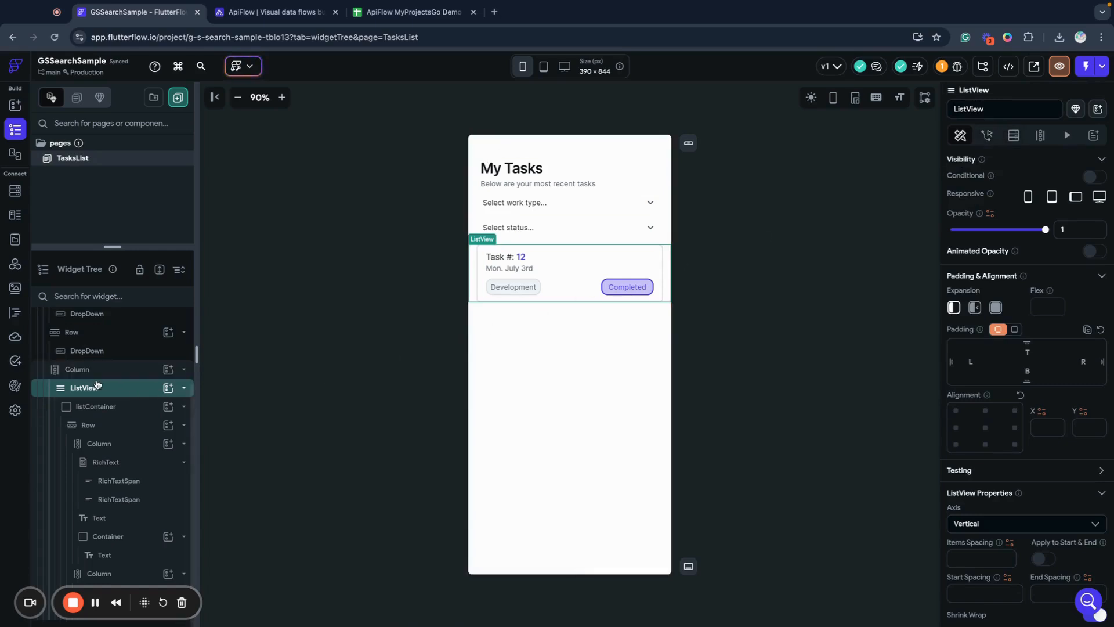
pyautogui.click(1016, 136)
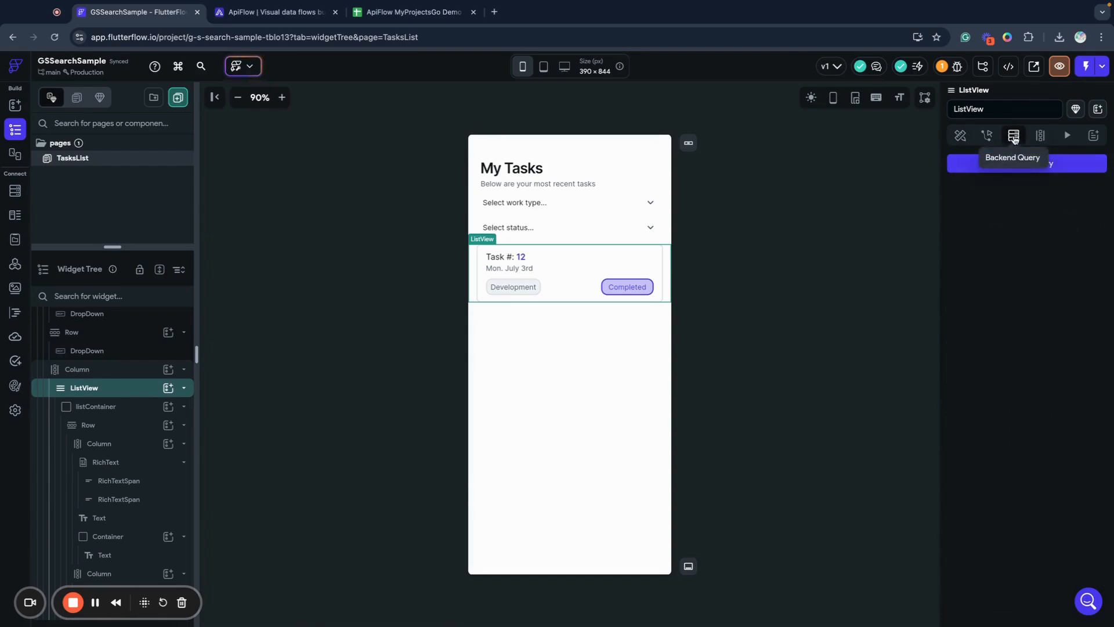
pyautogui.click(979, 172)
pyautogui.click(864, 162)
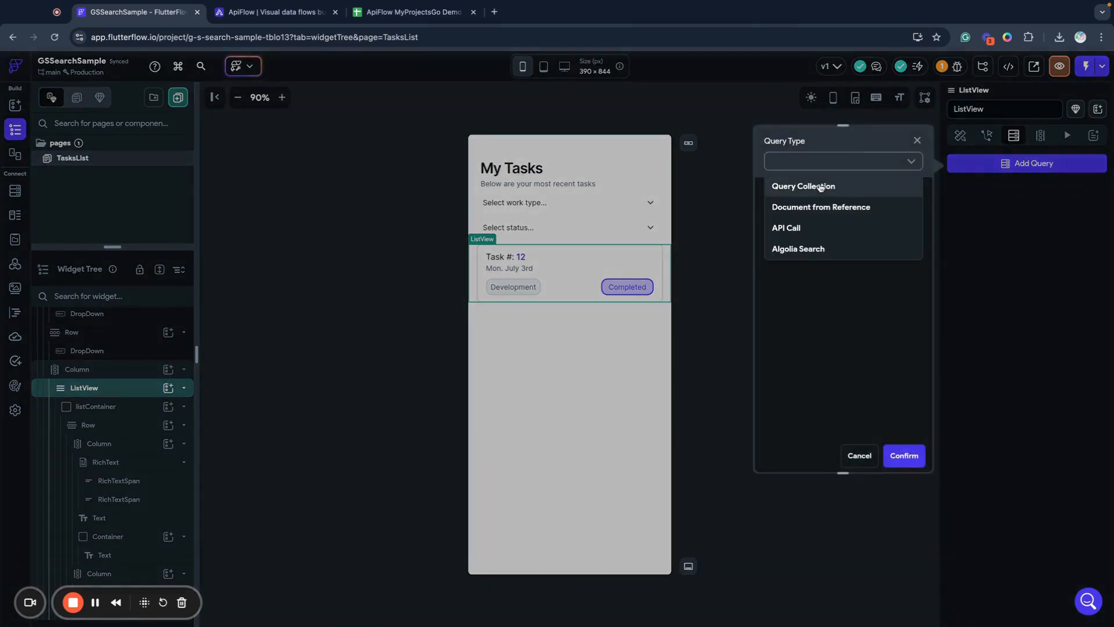
pyautogui.click(804, 227)
pyautogui.click(801, 207)
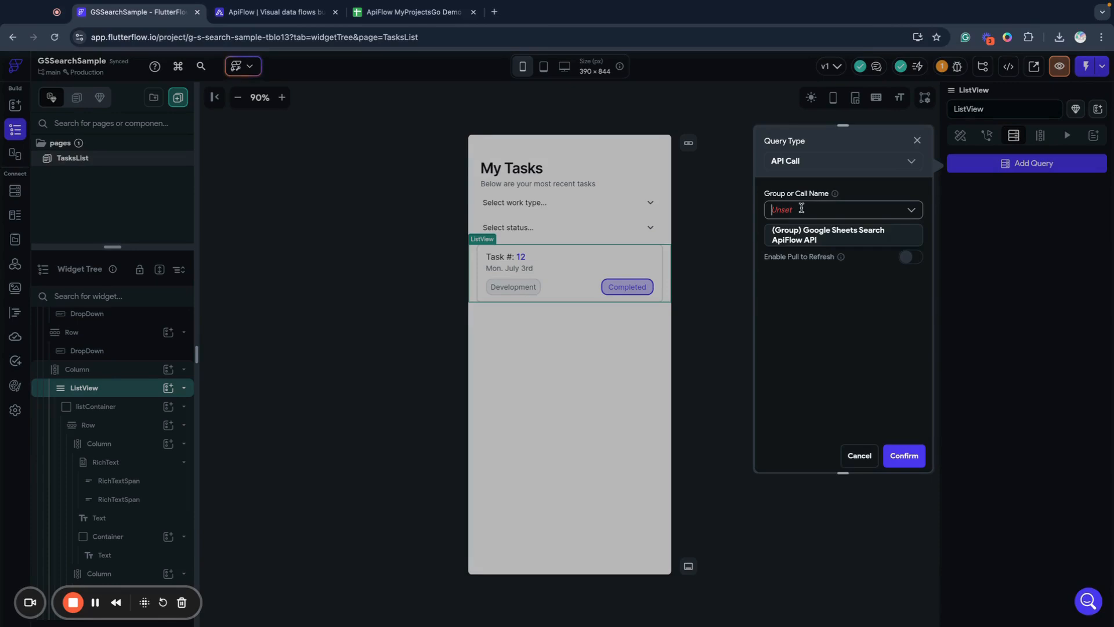
pyautogui.click(803, 232)
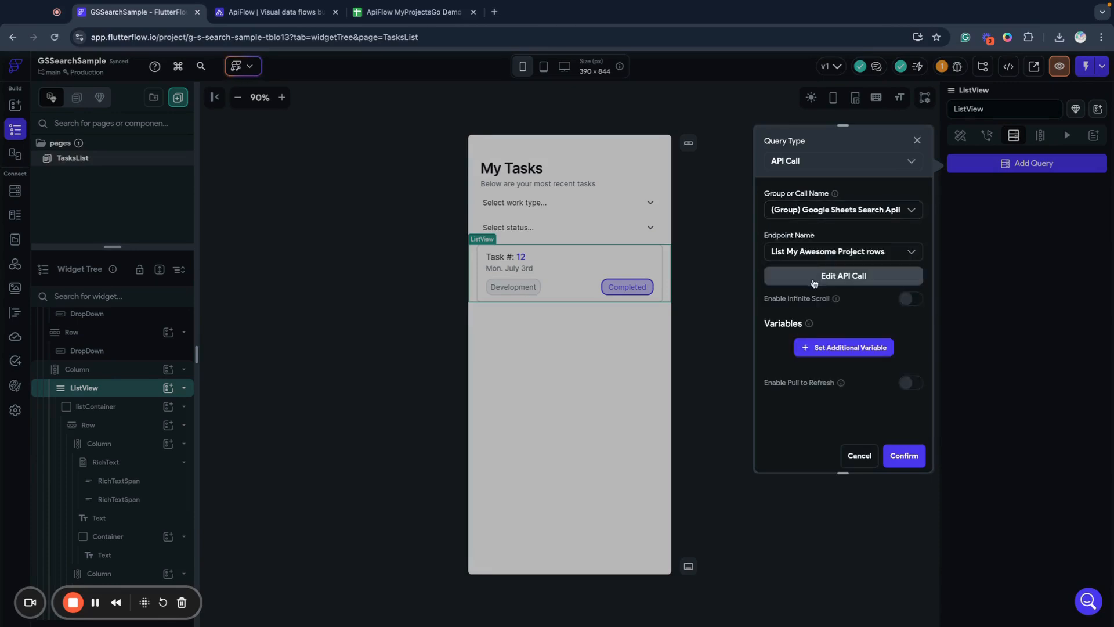
pyautogui.click(800, 252)
pyautogui.click(805, 278)
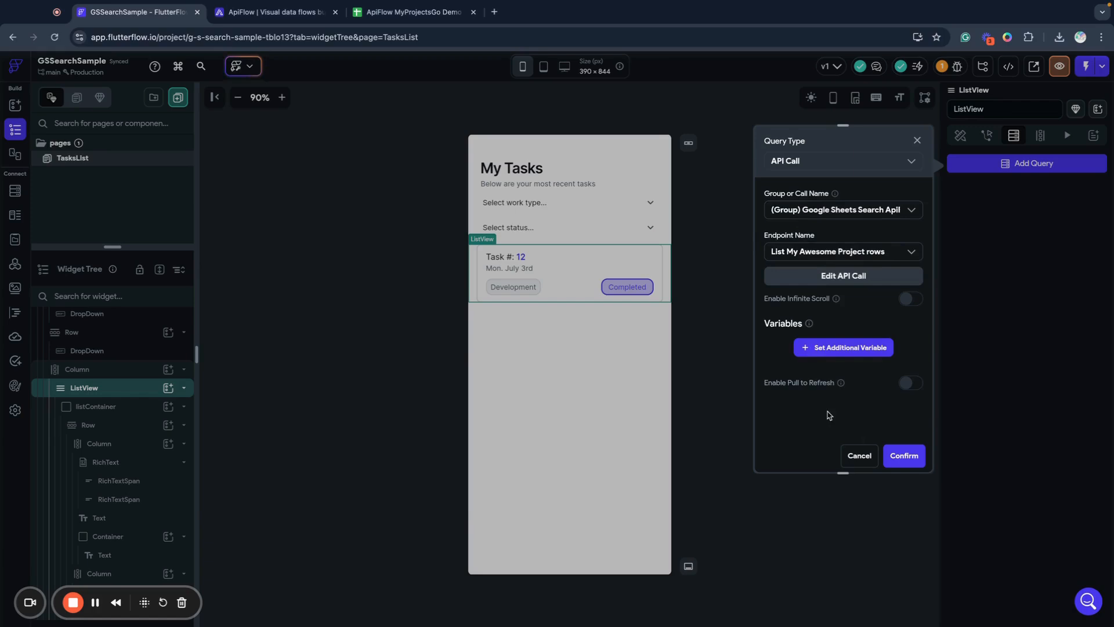
pyautogui.click(862, 347)
pyautogui.scroll(-2, 861, 357)
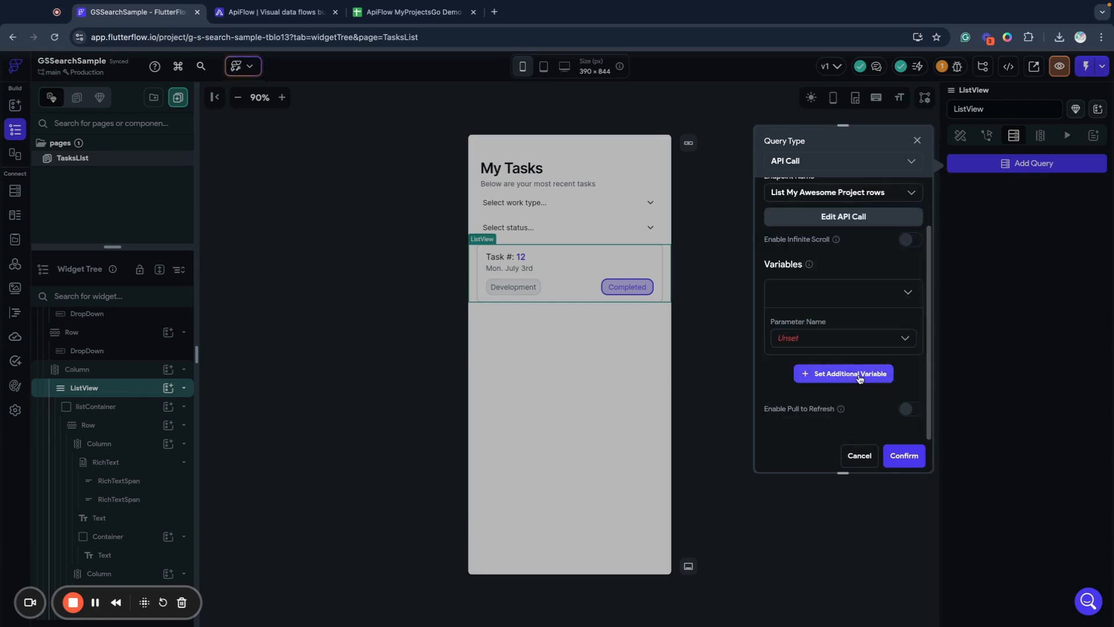
pyautogui.click(826, 339)
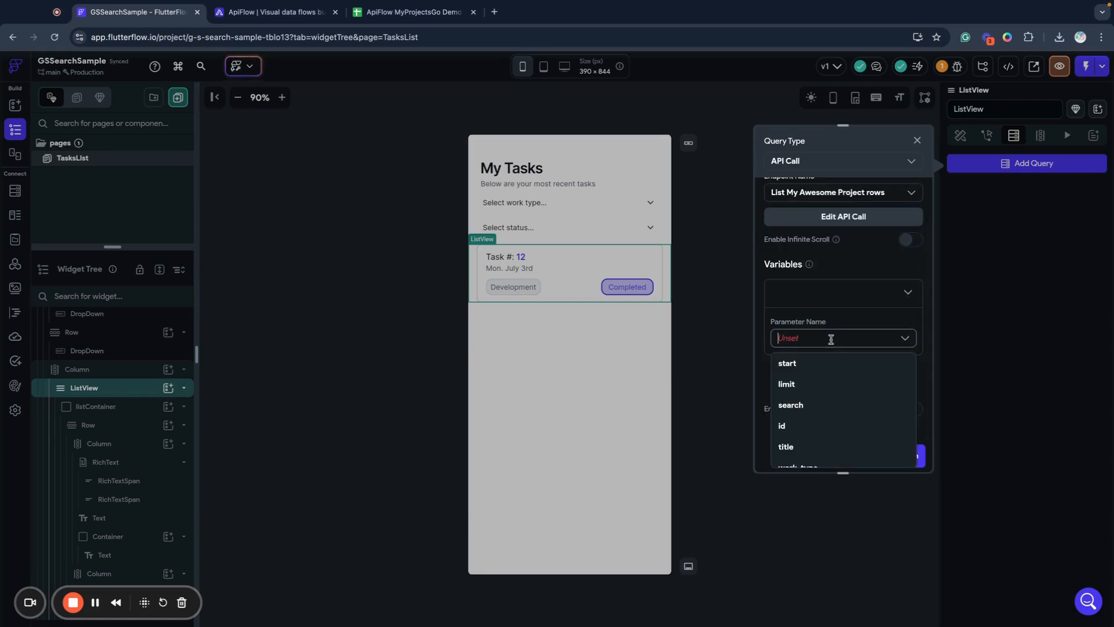
pyautogui.click(870, 293)
pyautogui.click(870, 293)
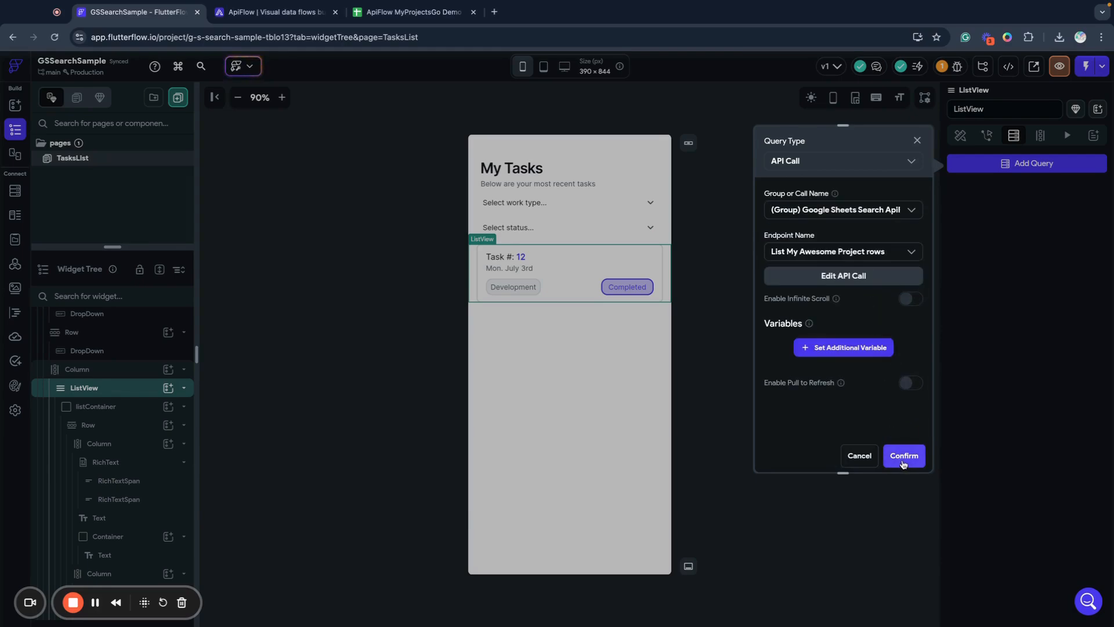
# Step: Confirm the query and generate the ListView's children from the List My Awesome Project rows response as data type, using the variable name tasks
pyautogui.click(903, 463)
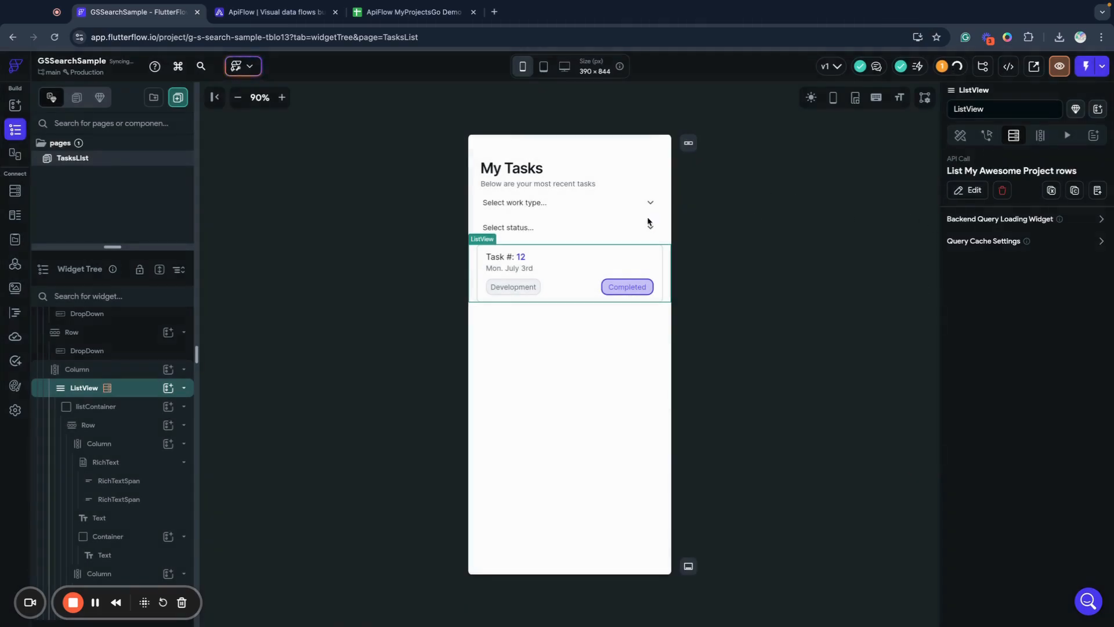
pyautogui.click(1041, 135)
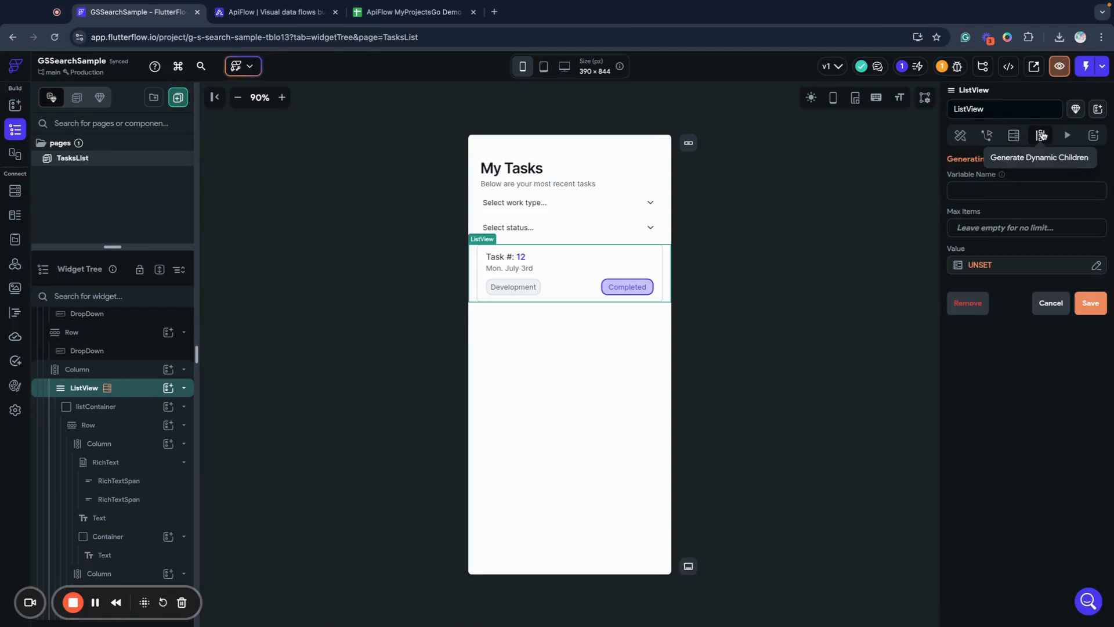
pyautogui.click(980, 266)
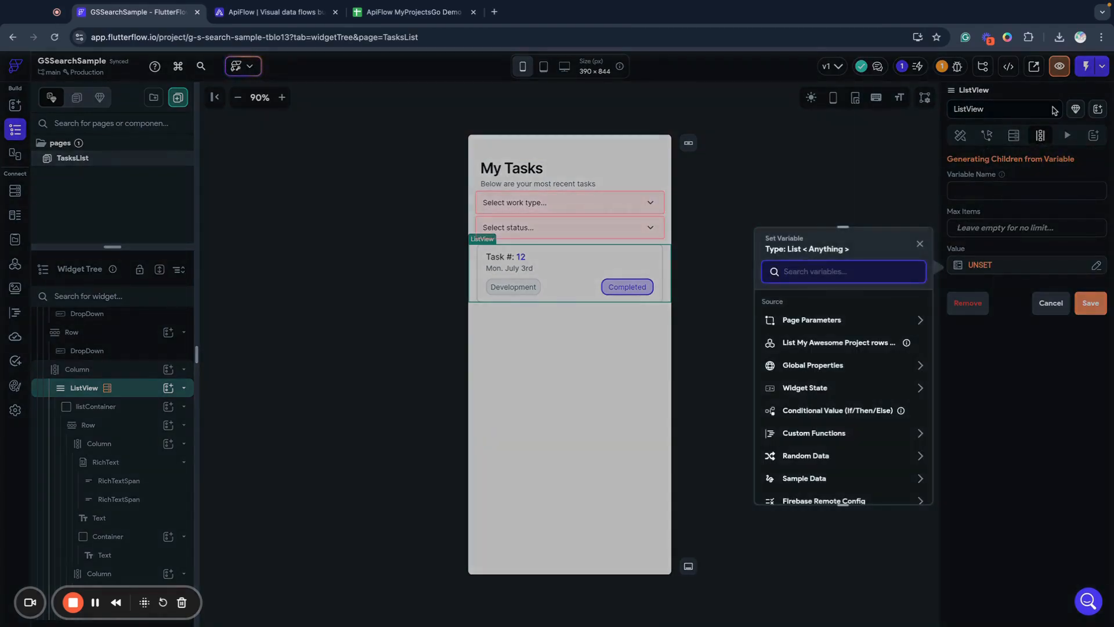
pyautogui.click(815, 347)
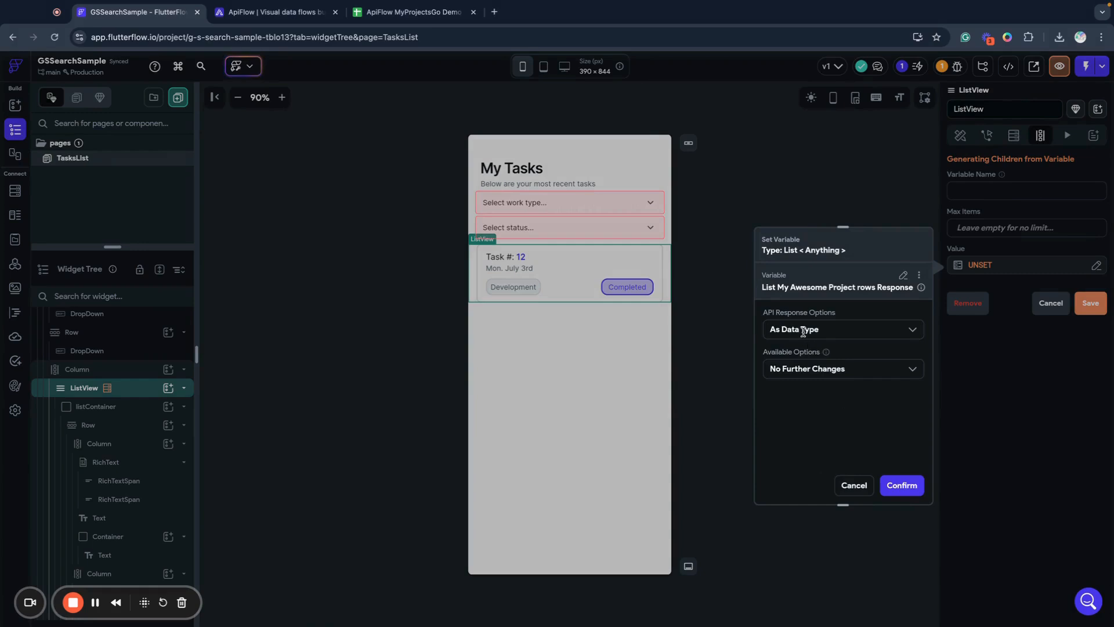
pyautogui.click(902, 485)
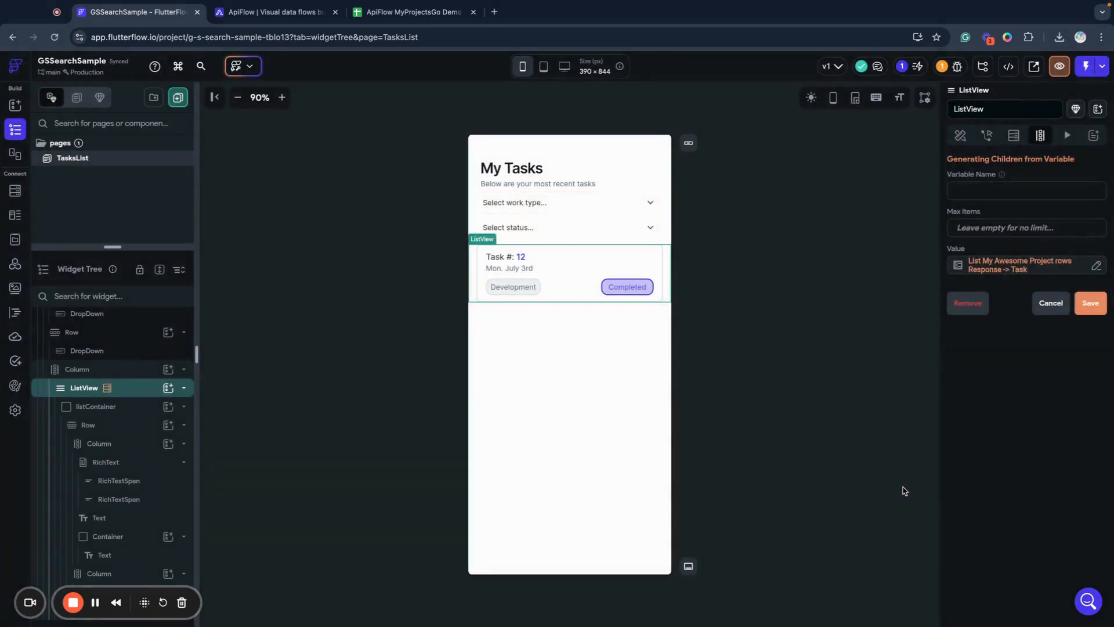
pyautogui.click(985, 187)
pyautogui.write('tasks')
pyautogui.click(1102, 306)
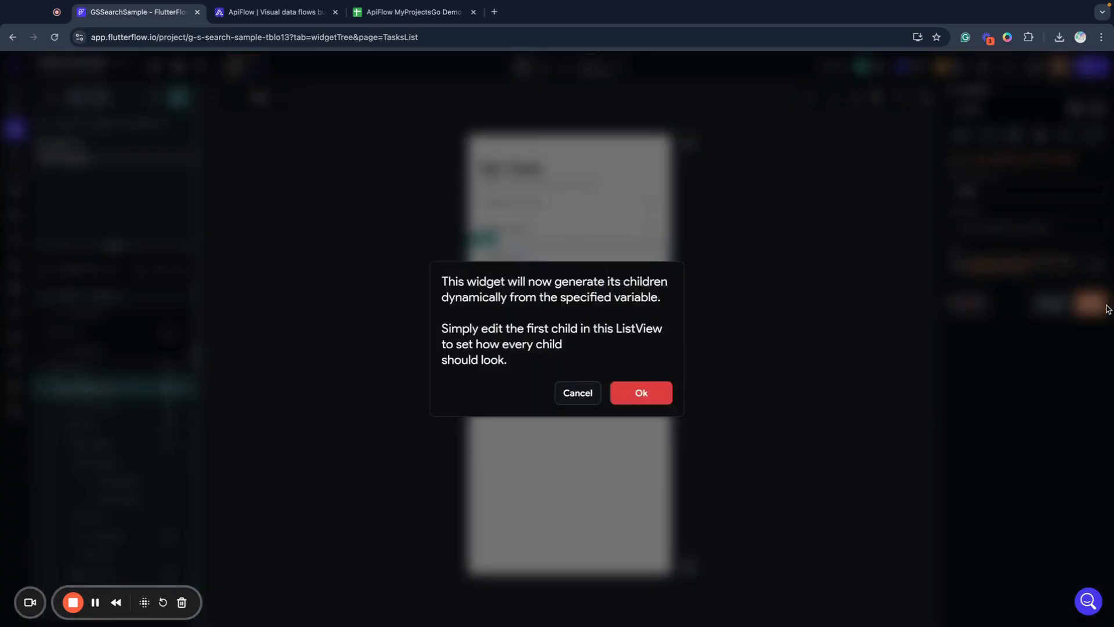
pyautogui.click(661, 392)
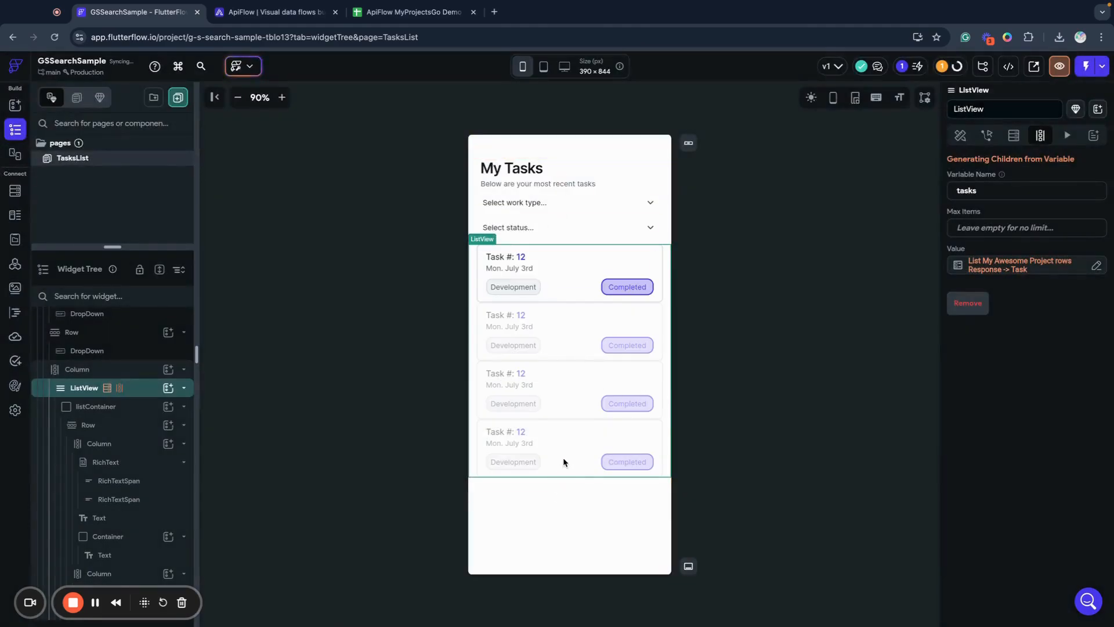
# Step: Bind the second text span of the task card's heading to the id field of the tasks item
pyautogui.click(509, 256)
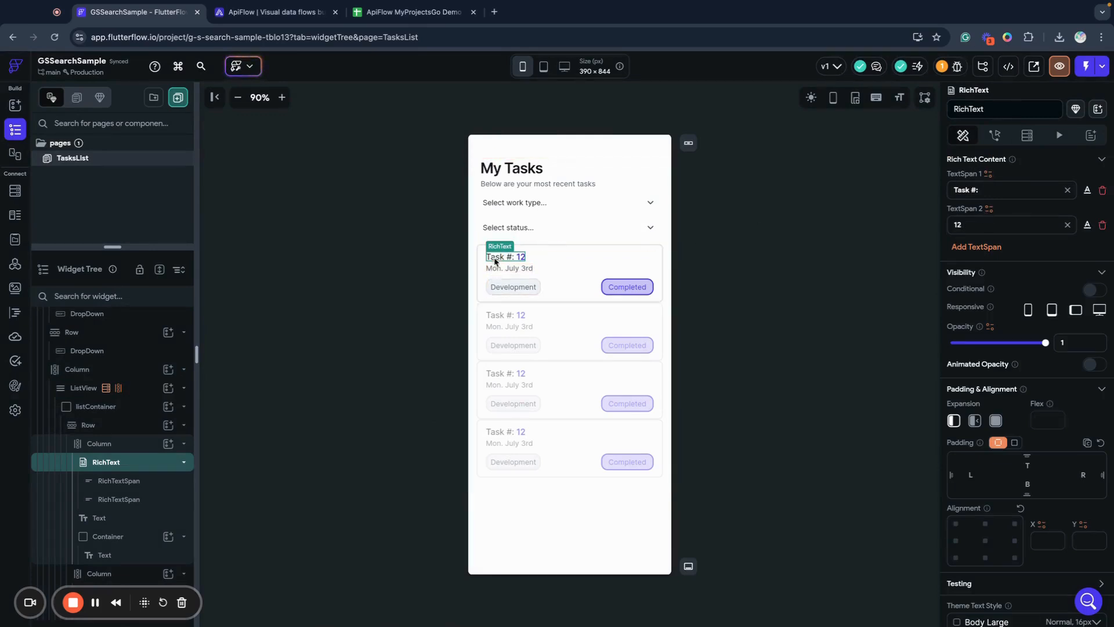
pyautogui.click(990, 210)
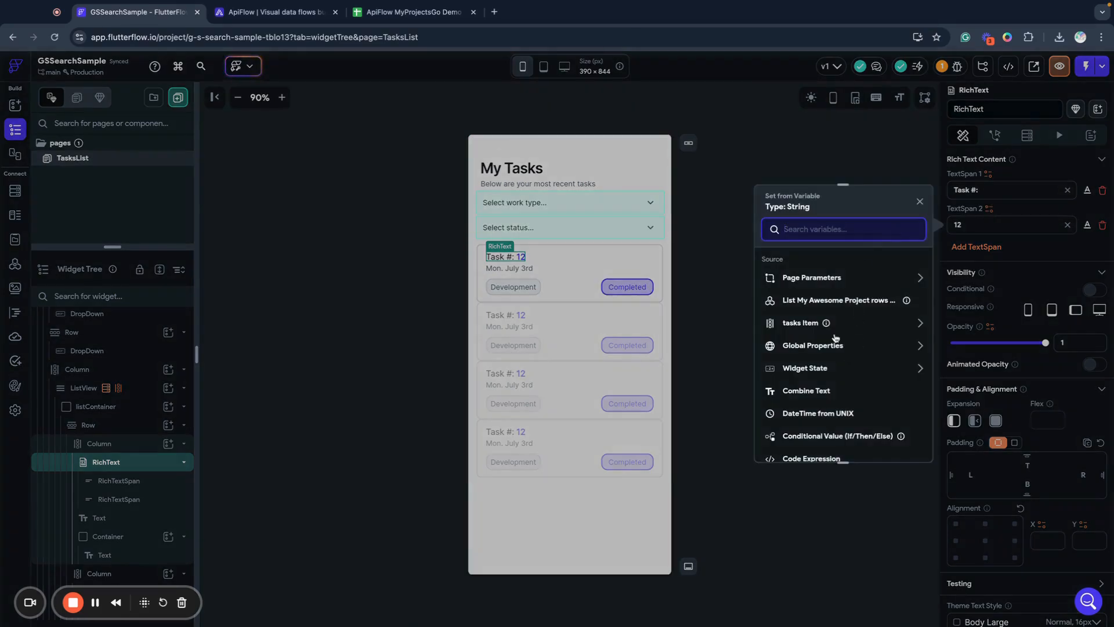
pyautogui.click(880, 322)
pyautogui.click(824, 287)
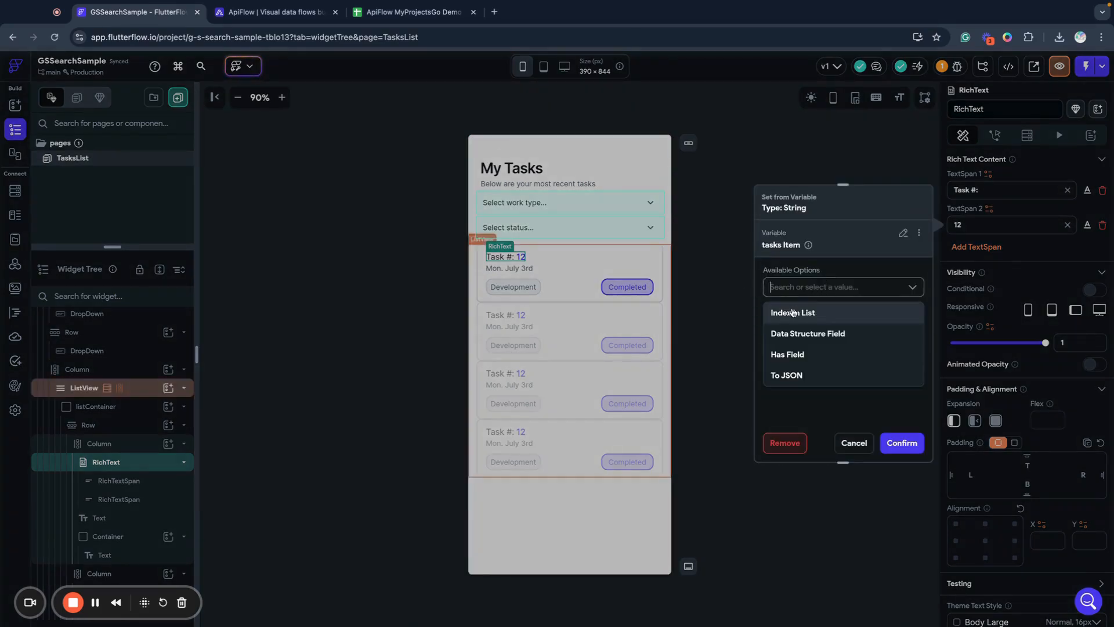
pyautogui.click(782, 339)
pyautogui.click(780, 319)
pyautogui.click(779, 344)
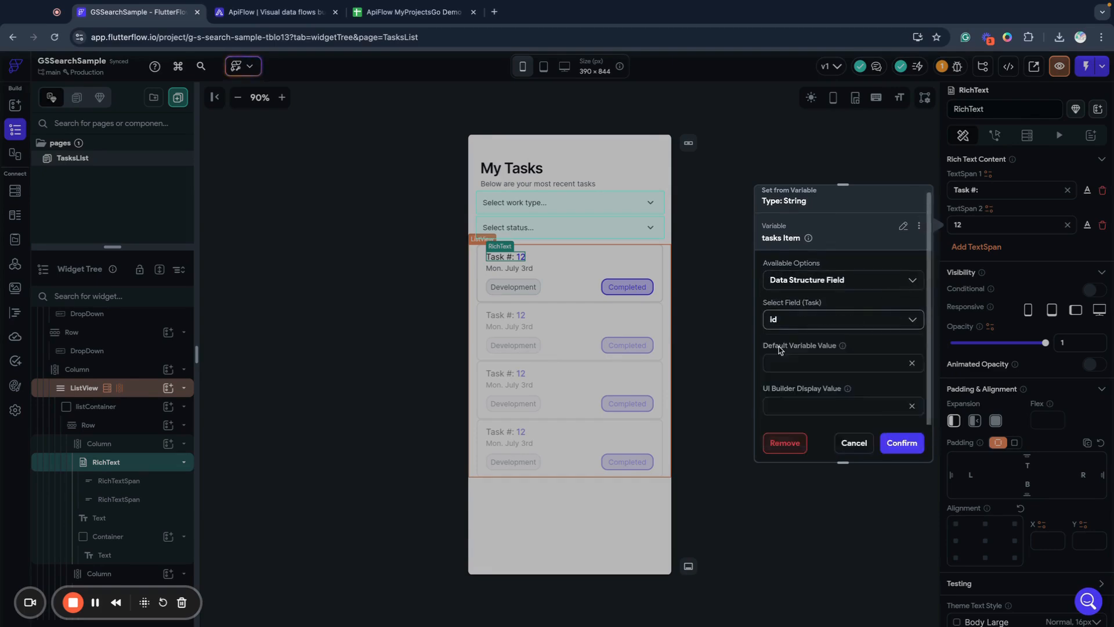
pyautogui.click(900, 444)
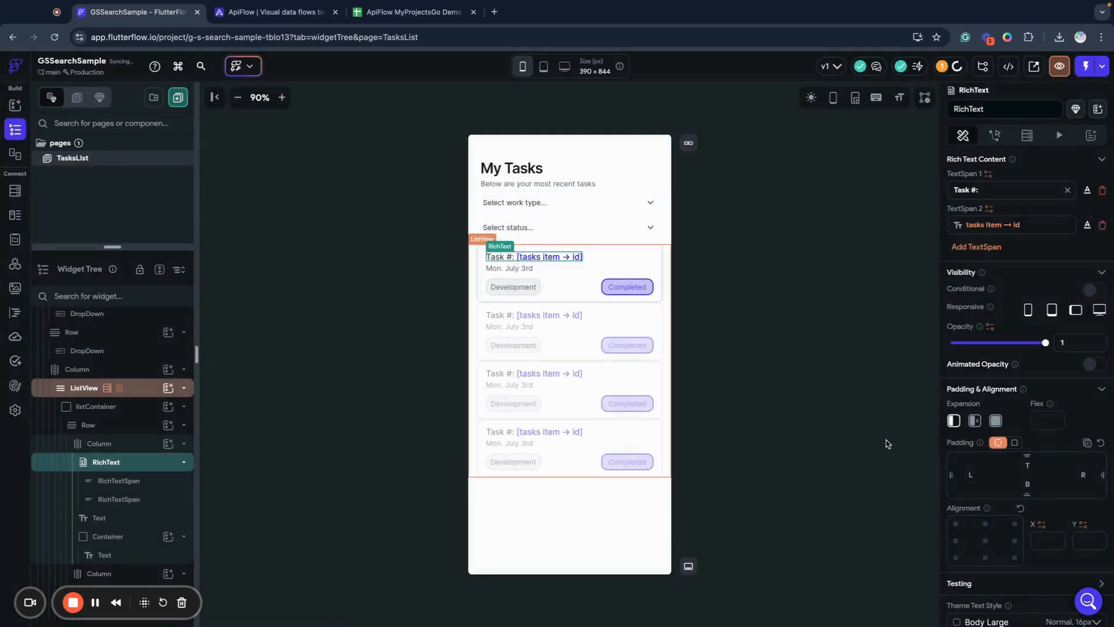
# Step: Bind the date text below the task card's heading to the due_at data structure field of the tasks item
pyautogui.click(521, 269)
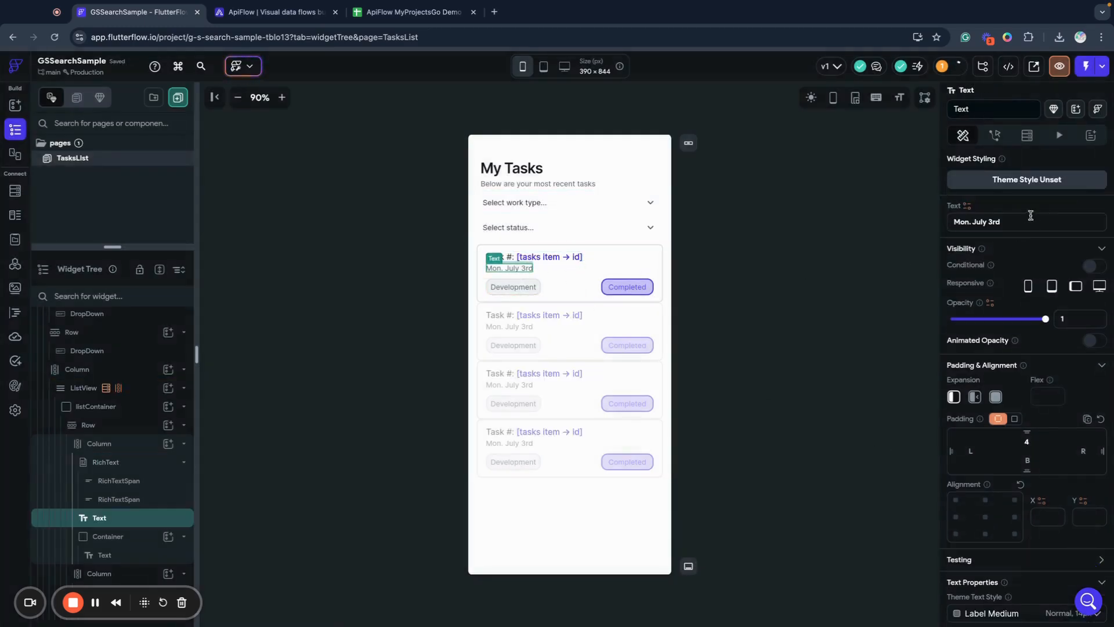
pyautogui.click(967, 207)
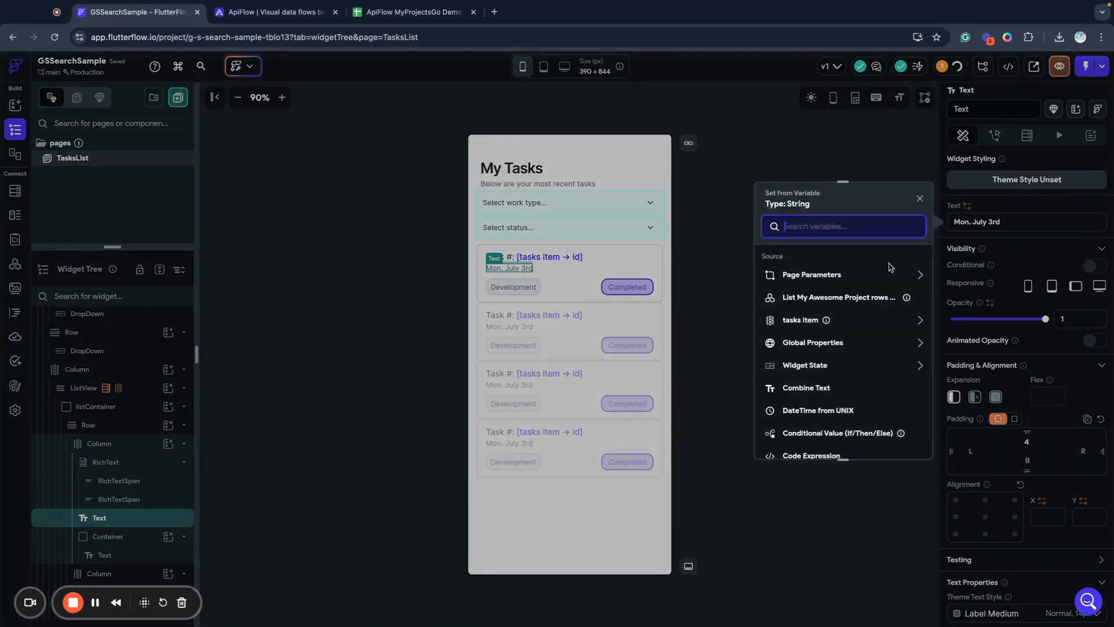
pyautogui.click(803, 320)
pyautogui.click(785, 286)
pyautogui.click(787, 330)
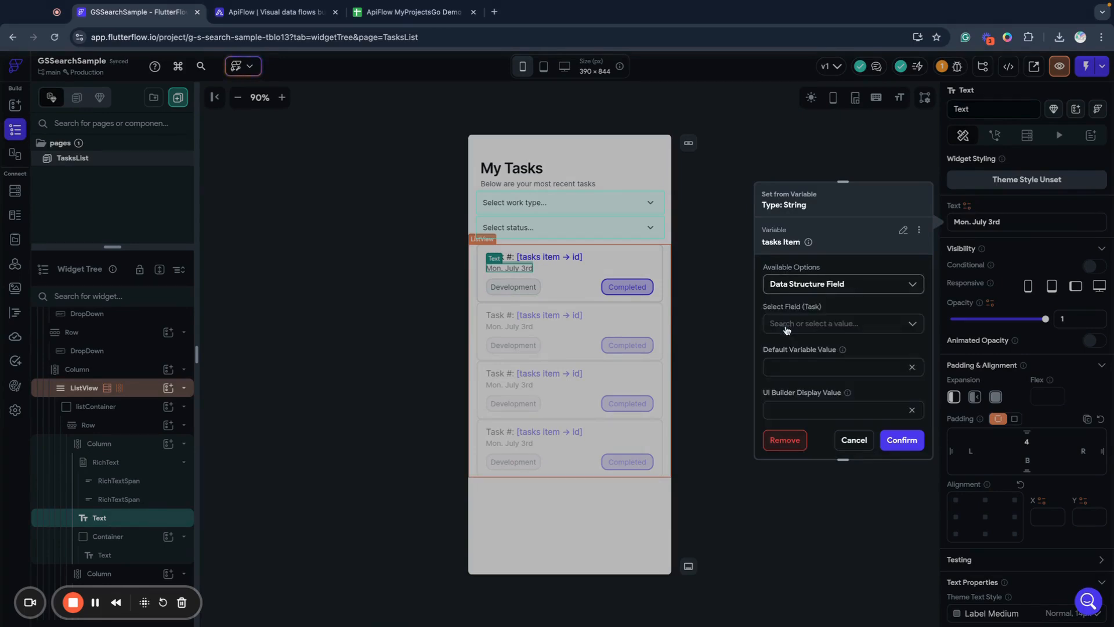
pyautogui.click(787, 323)
pyautogui.scroll(-1, 786, 362)
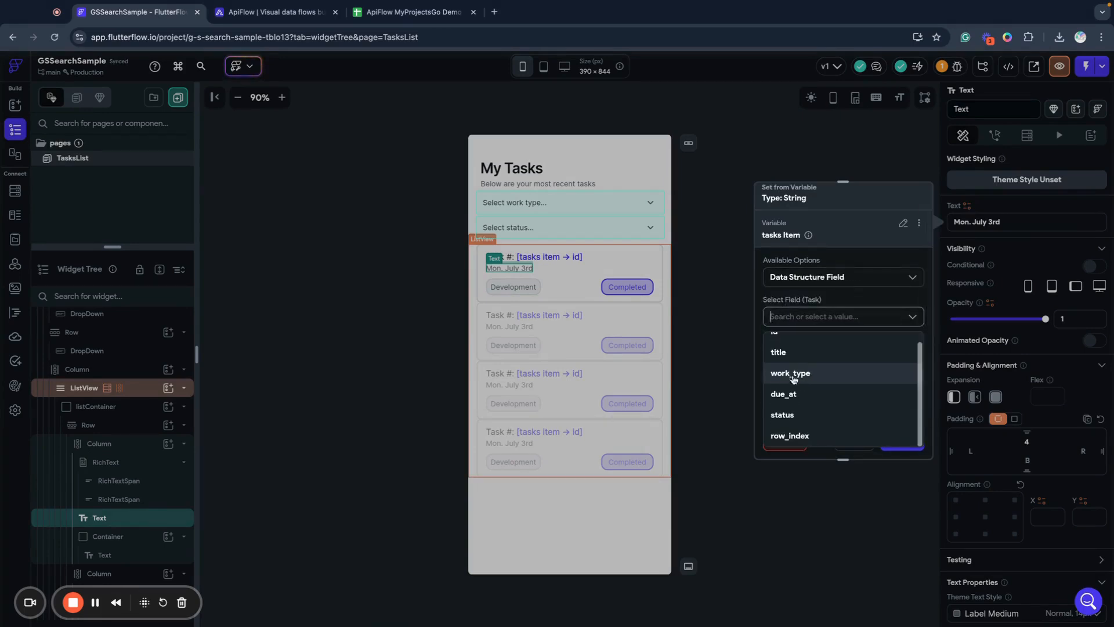
pyautogui.click(786, 395)
pyautogui.click(902, 440)
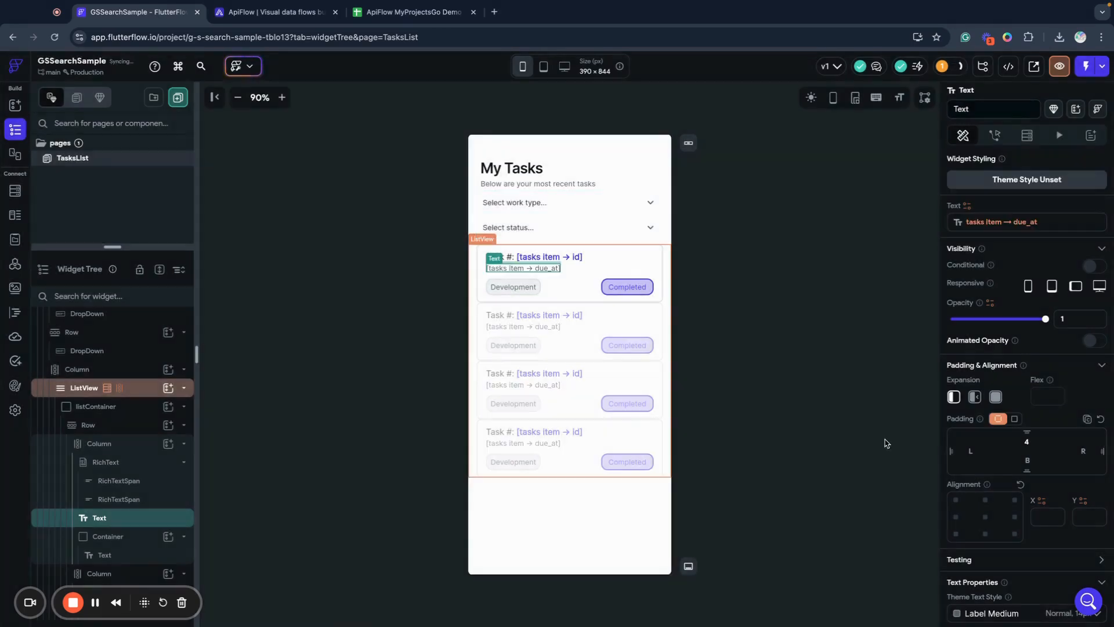
# Step: Bind the Development label text on the task card to the work_type data structure field of the tasks item
pyautogui.click(531, 290)
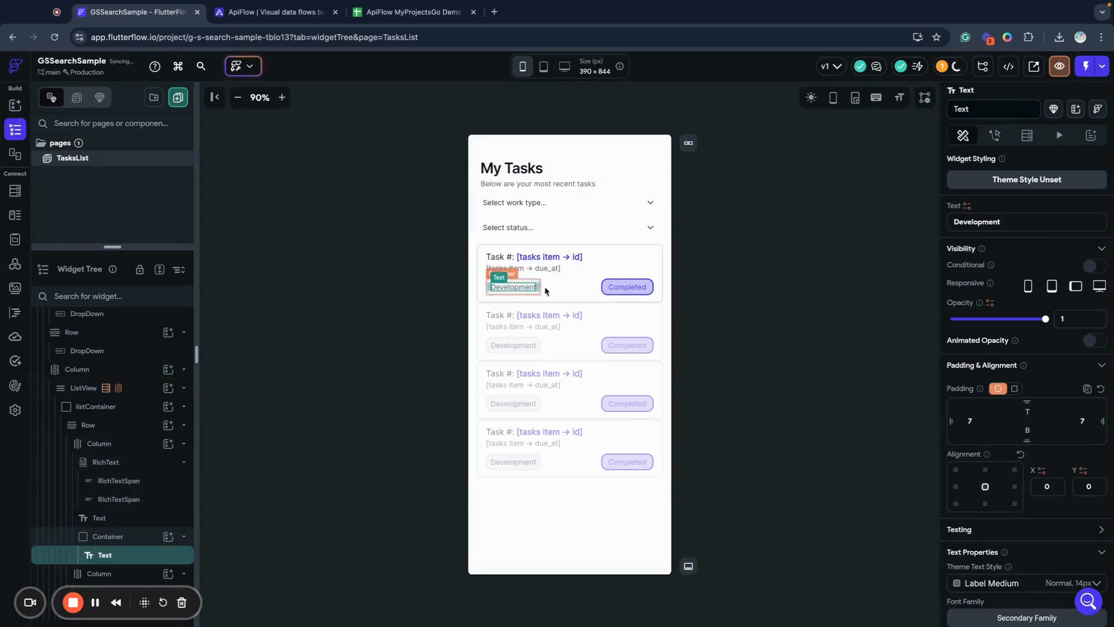
pyautogui.click(966, 206)
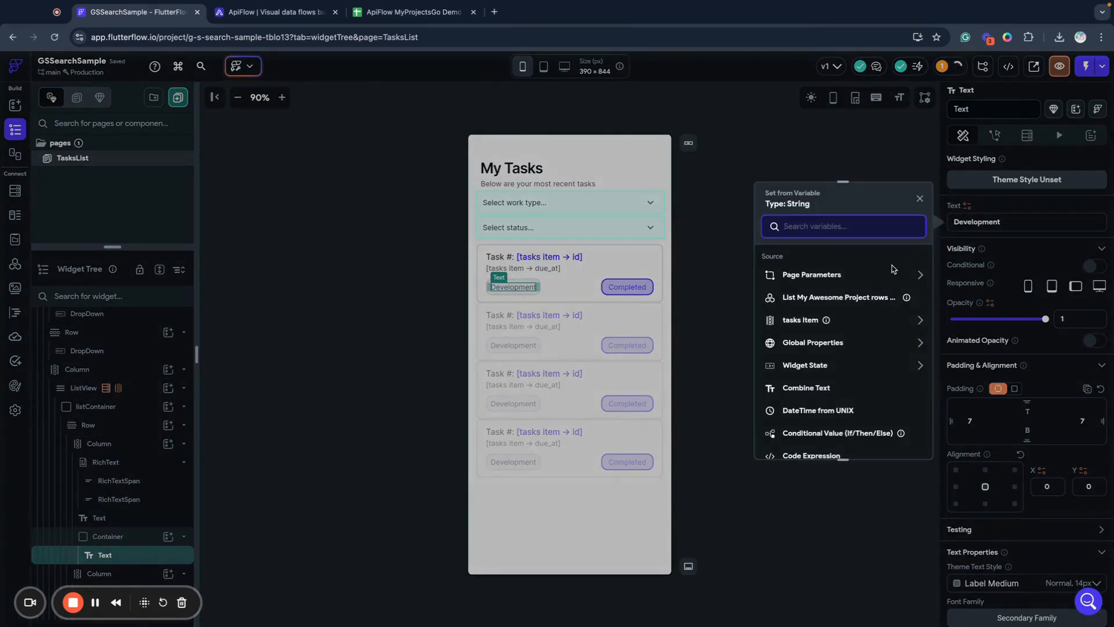
pyautogui.click(798, 324)
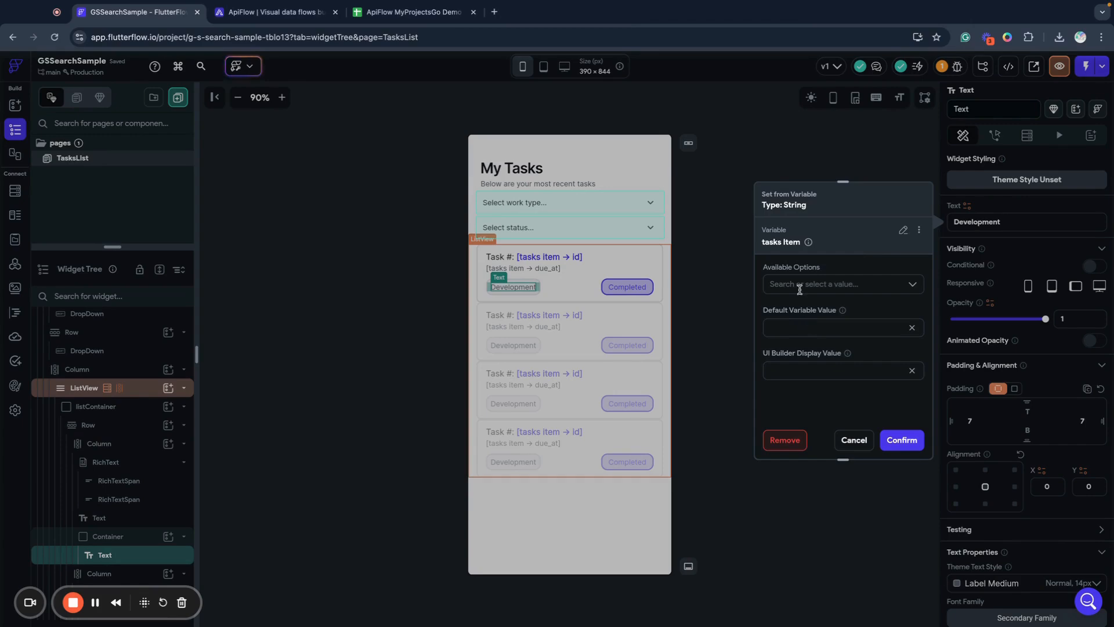
pyautogui.click(800, 287)
pyautogui.click(799, 324)
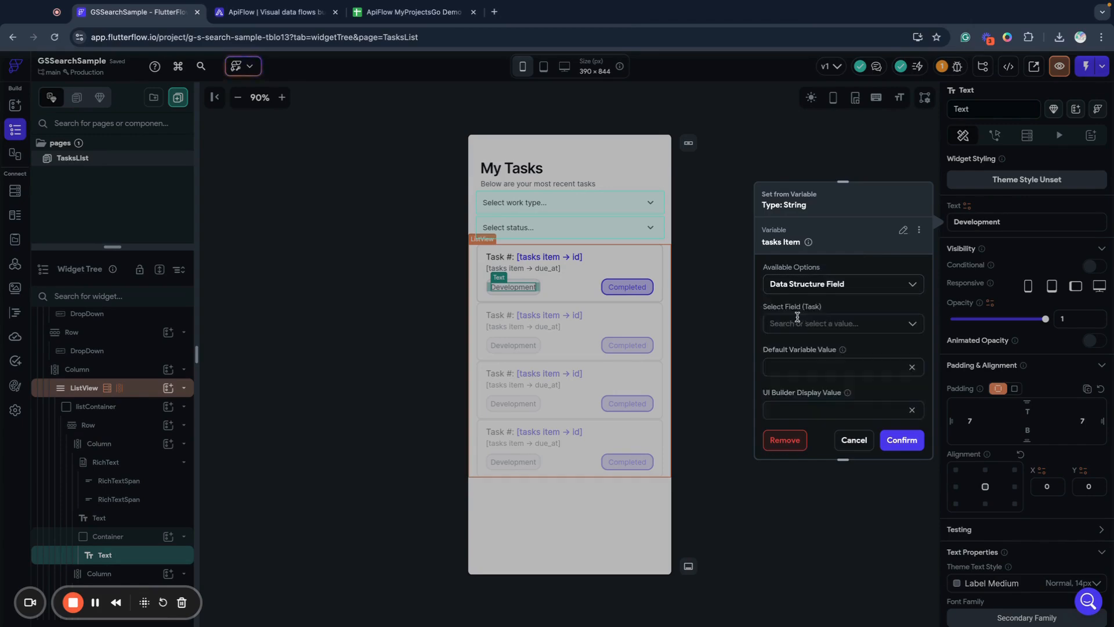
pyautogui.click(799, 316)
pyautogui.click(790, 384)
pyautogui.click(901, 441)
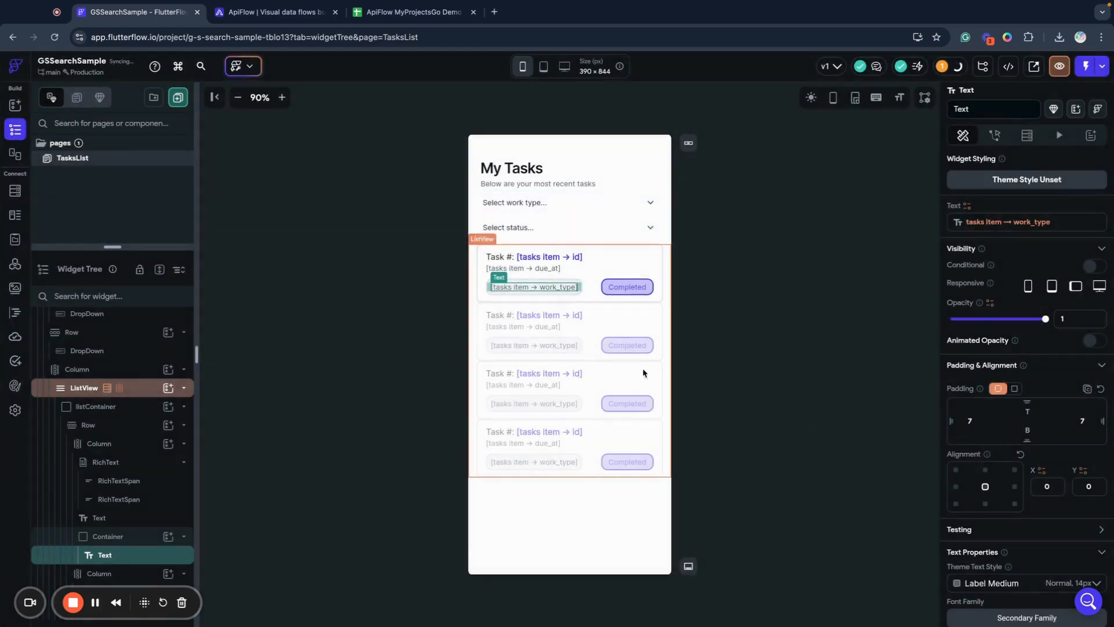
# Step: Bind the Completed label text to the status field of the tasks item, with "status" as its UI builder display value
pyautogui.click(630, 284)
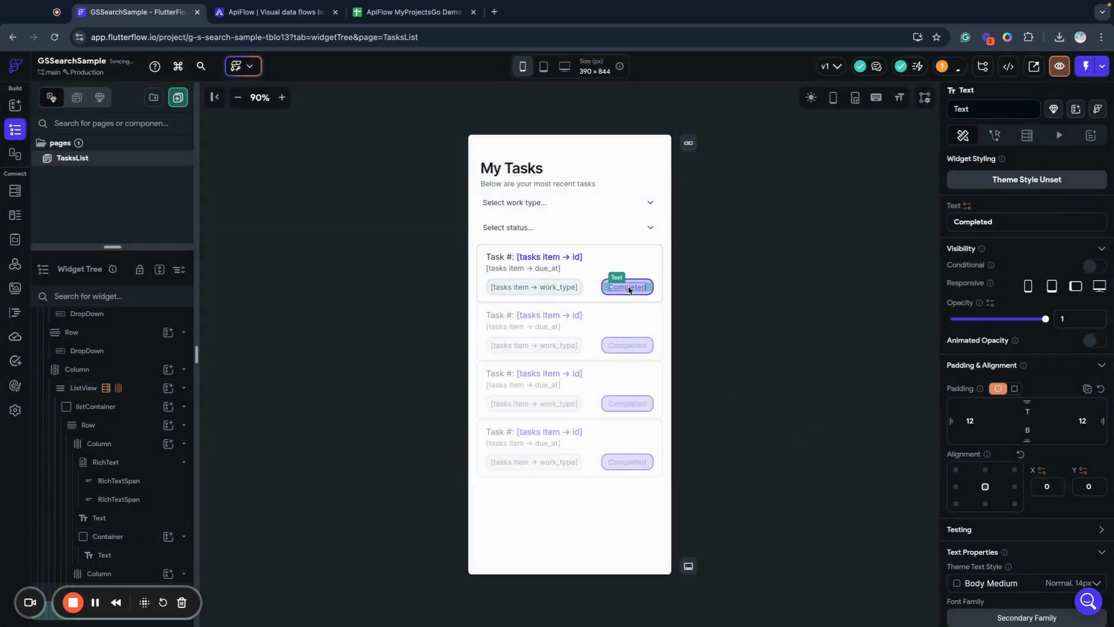
pyautogui.click(967, 206)
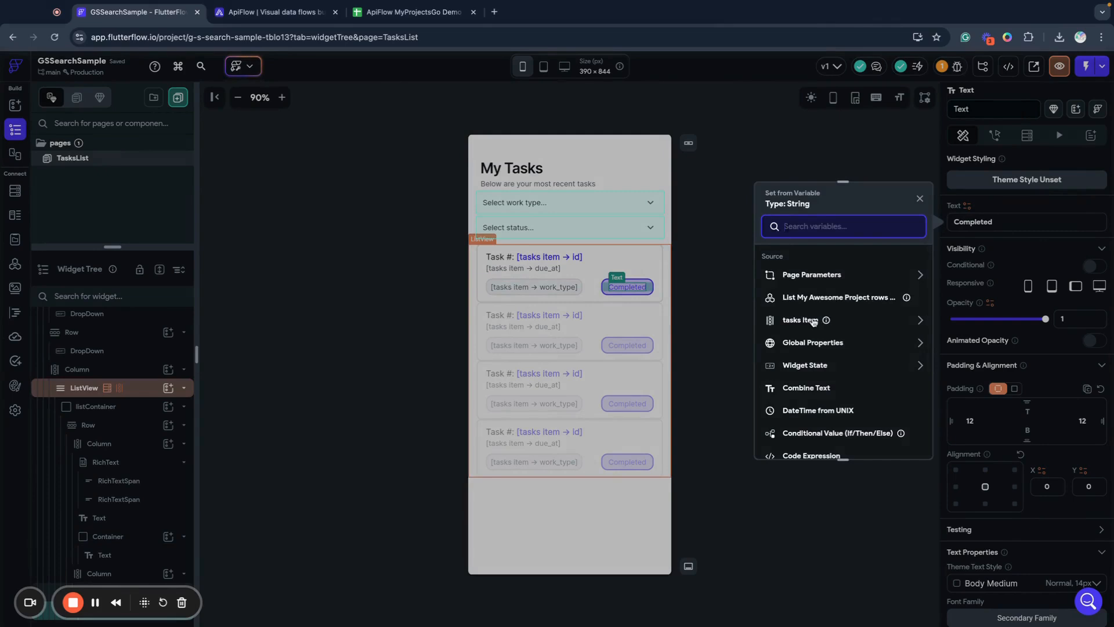
pyautogui.click(813, 321)
pyautogui.click(812, 284)
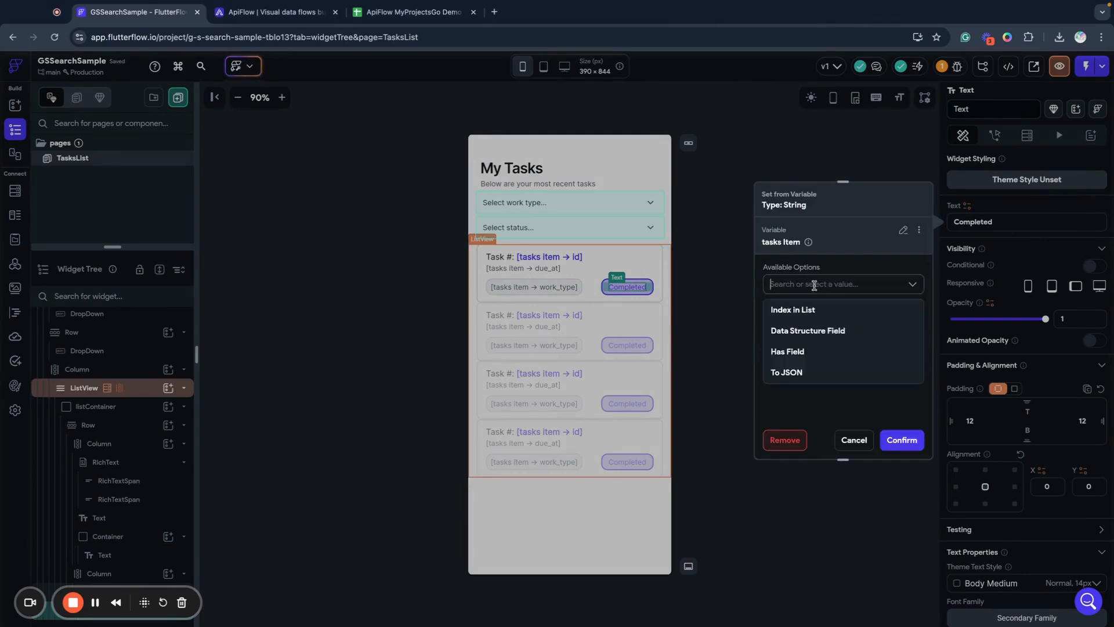
pyautogui.click(790, 327)
pyautogui.click(782, 425)
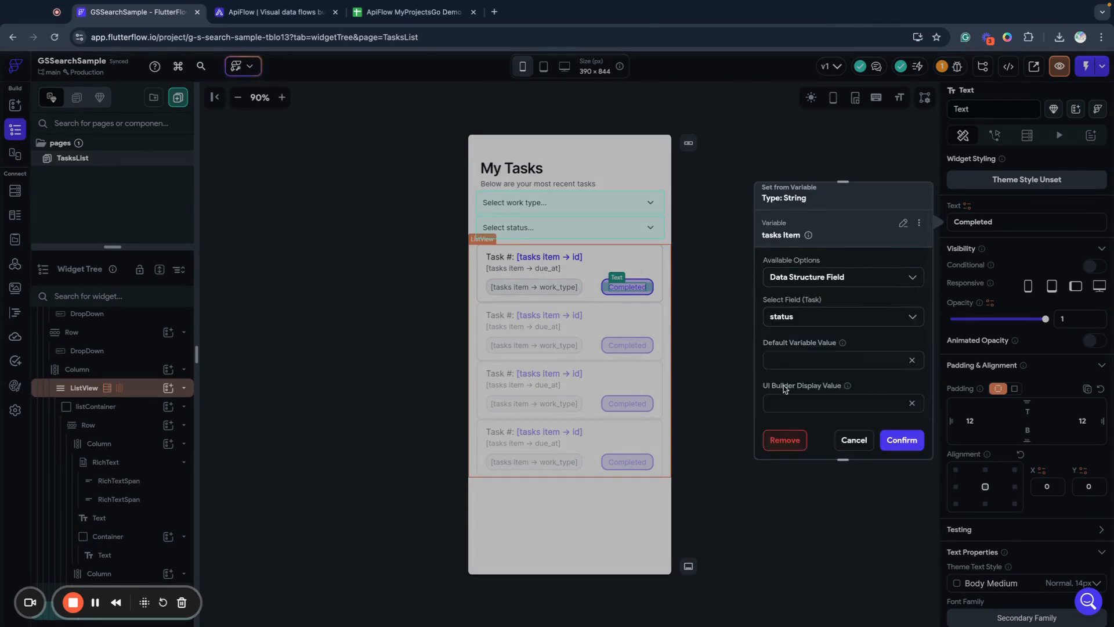
pyautogui.click(790, 405)
pyautogui.click(901, 440)
# Step: Set the UI builder display value of the task card's work_type text binding to "work type"
pyautogui.click(526, 290)
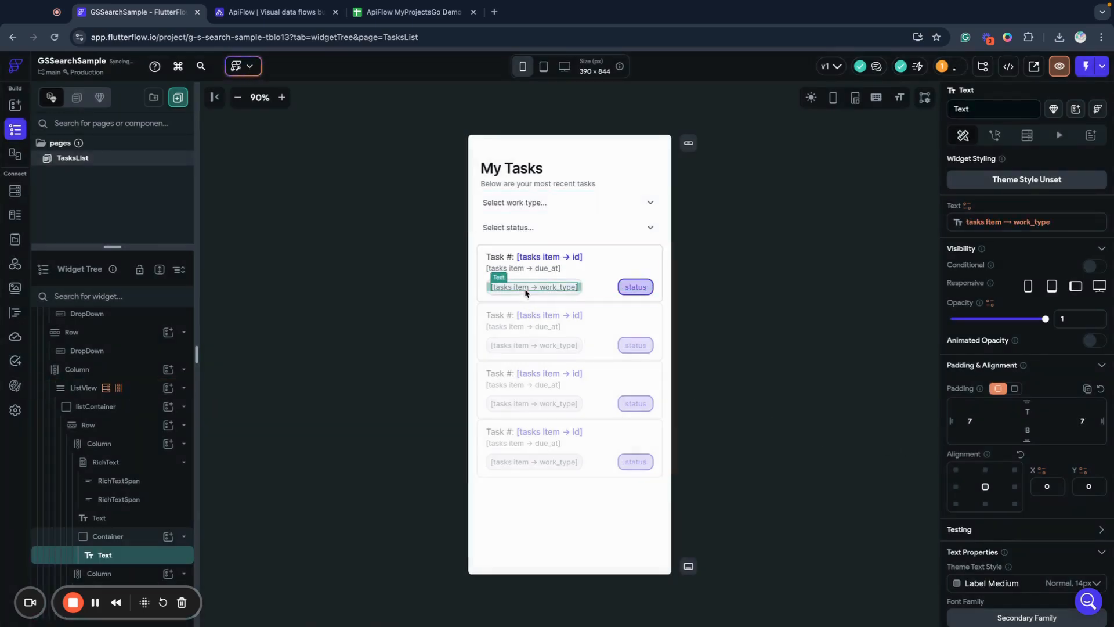
pyautogui.click(990, 222)
pyautogui.click(801, 412)
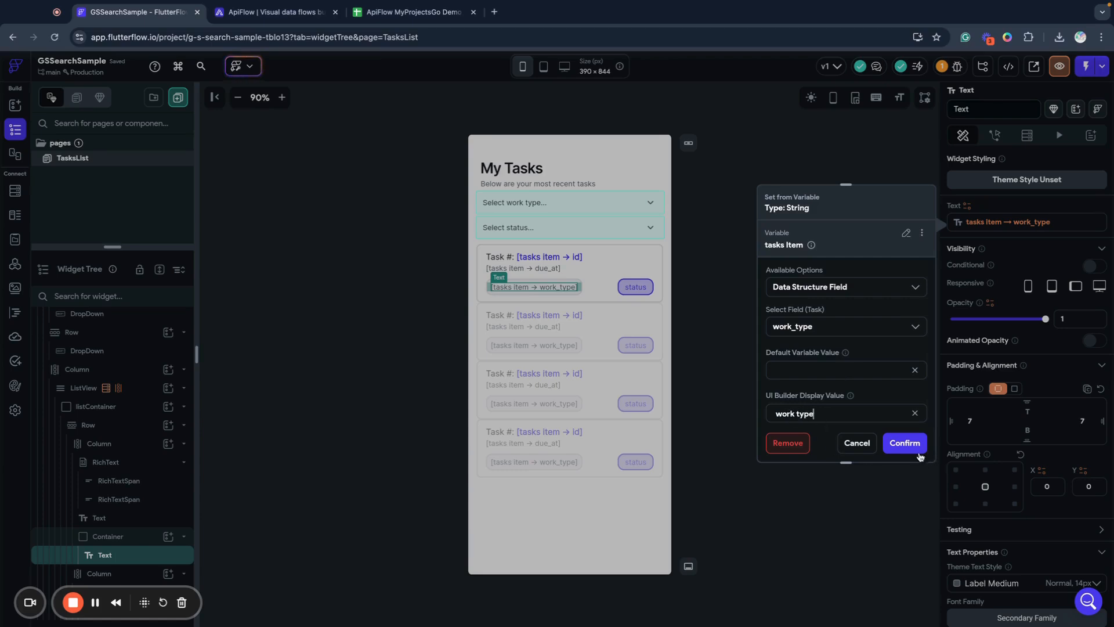
pyautogui.click(905, 443)
pyautogui.click(828, 448)
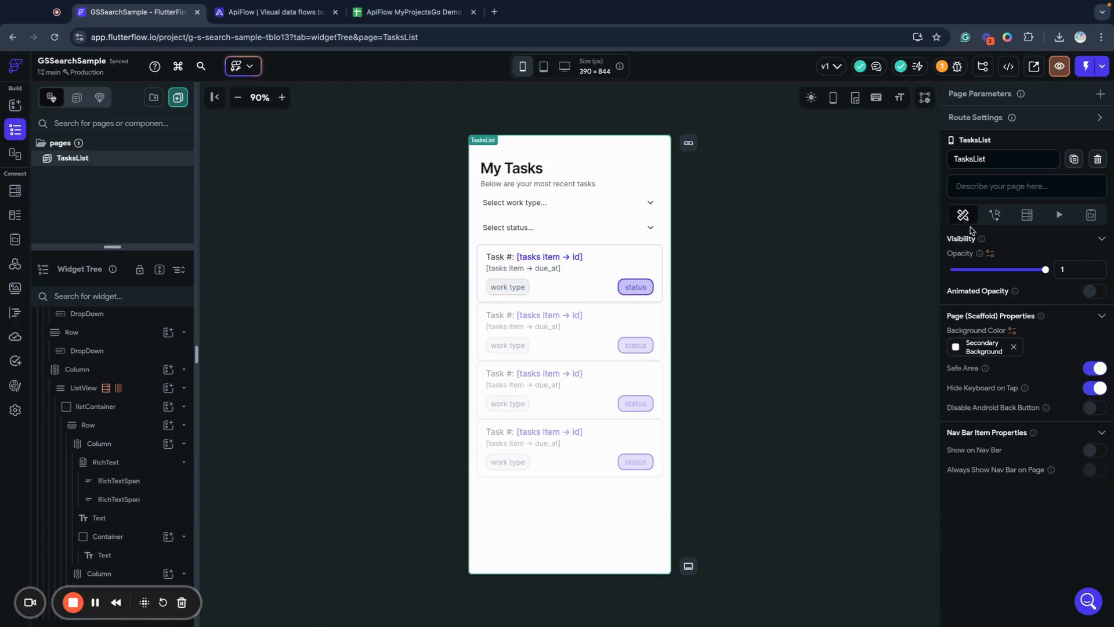
pyautogui.click(641, 251)
pyautogui.click(87, 387)
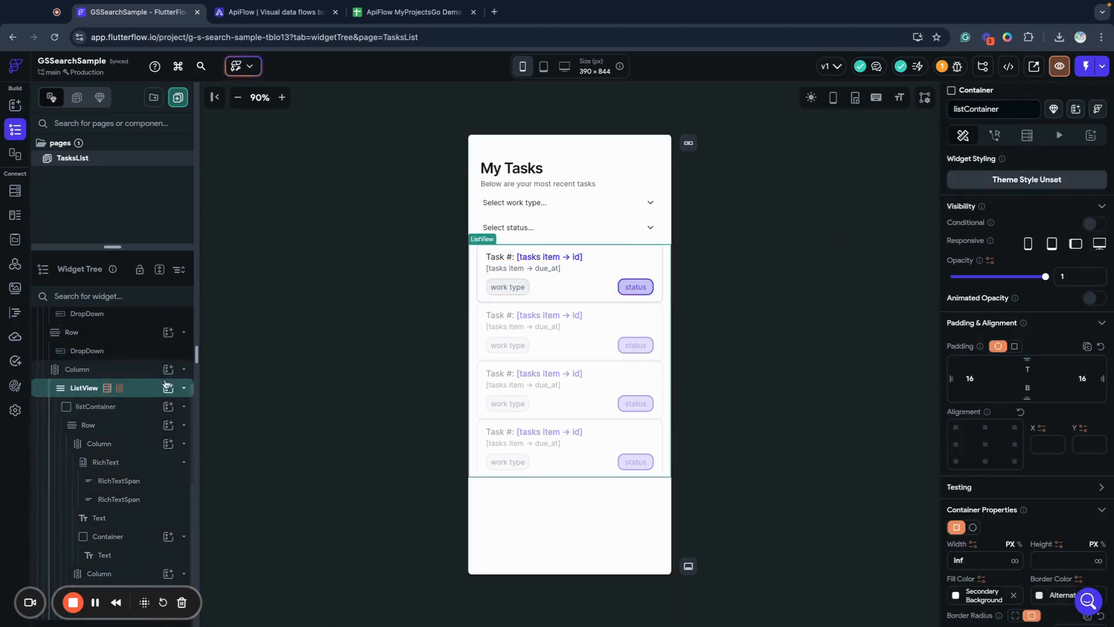
pyautogui.click(967, 190)
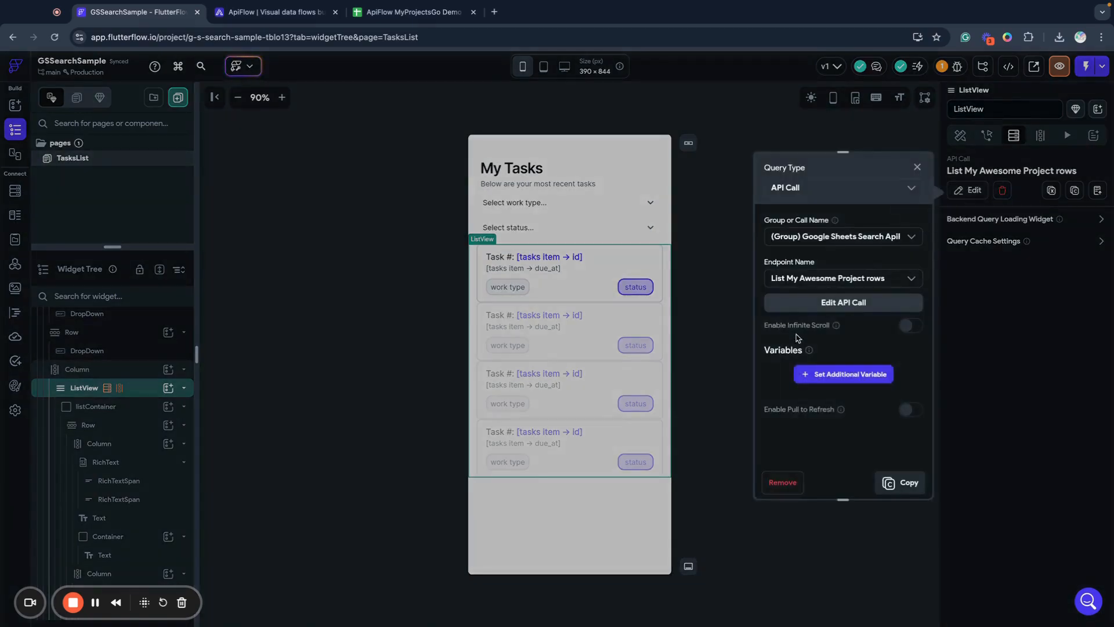
pyautogui.click(824, 370)
pyautogui.click(807, 423)
pyautogui.scroll(-3, 805, 493)
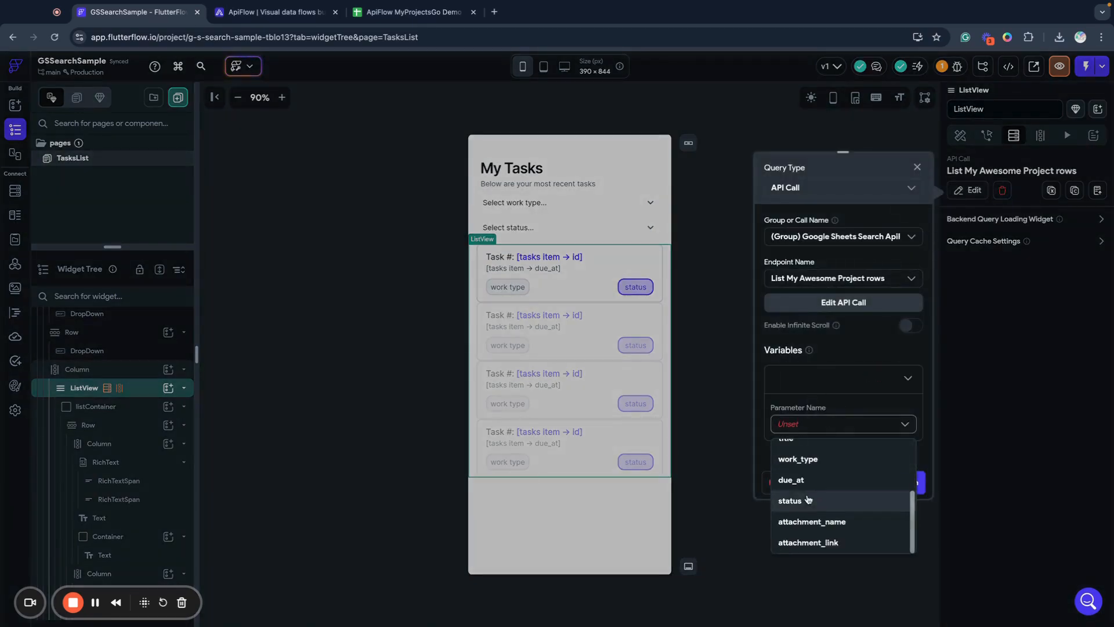
pyautogui.click(799, 458)
pyautogui.click(795, 447)
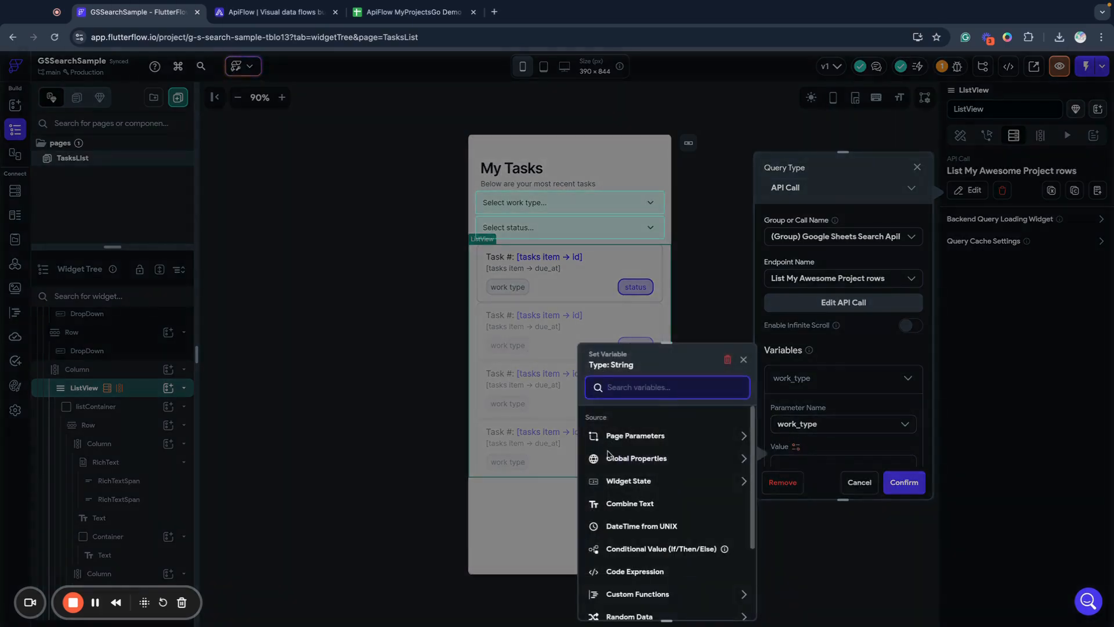
pyautogui.click(628, 481)
pyautogui.scroll(-2, 628, 481)
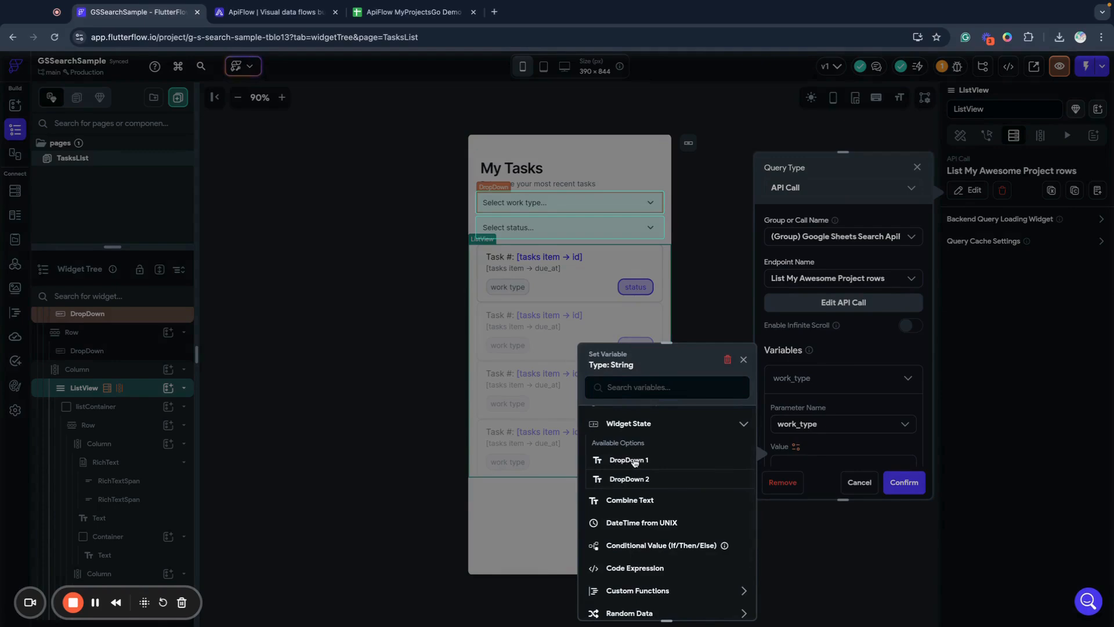
pyautogui.click(634, 461)
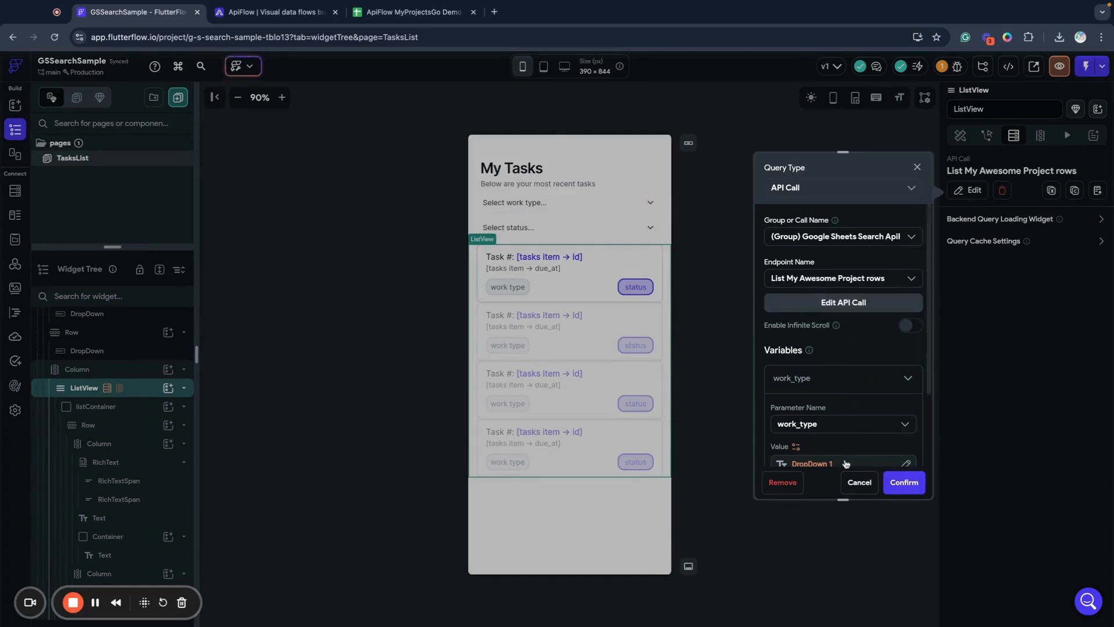
pyautogui.click(857, 482)
# Step: Rename the "Select work type..." dropdown widget as workType
pyautogui.click(581, 201)
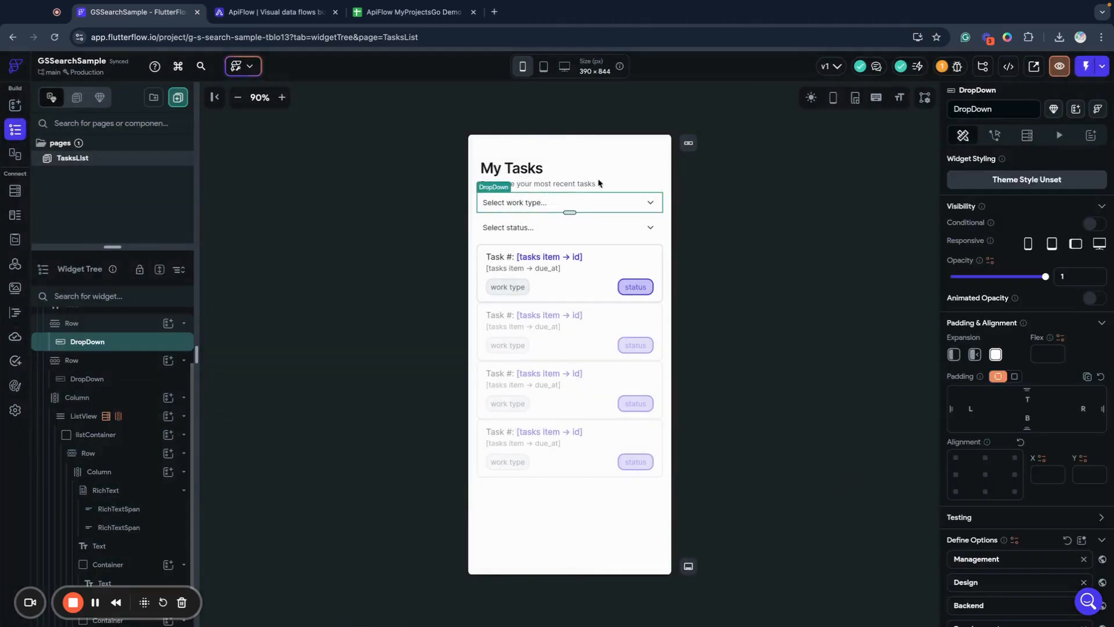
pyautogui.doubleClick(996, 109)
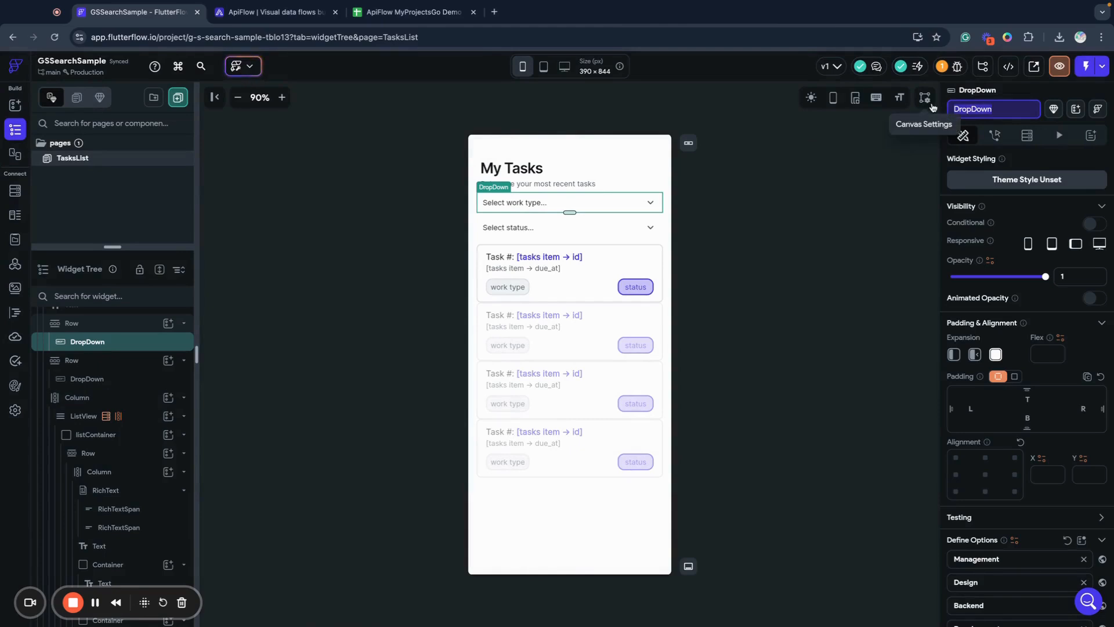
pyautogui.write('workType')
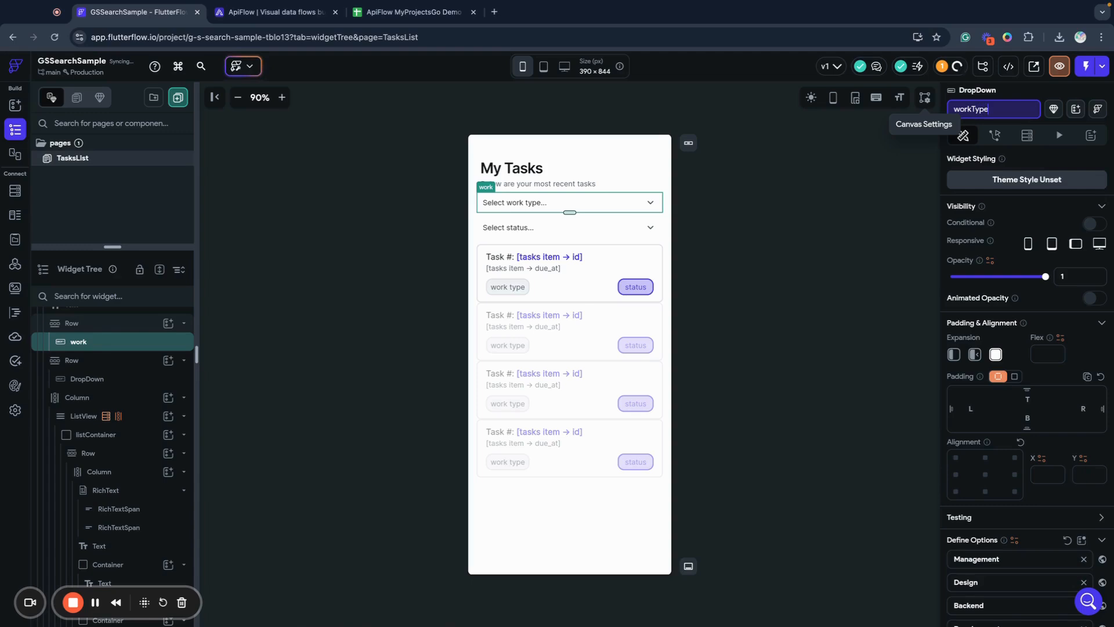
pyautogui.press('Return')
# Step: Rename the "Select status..." dropdown widget as status
pyautogui.click(572, 228)
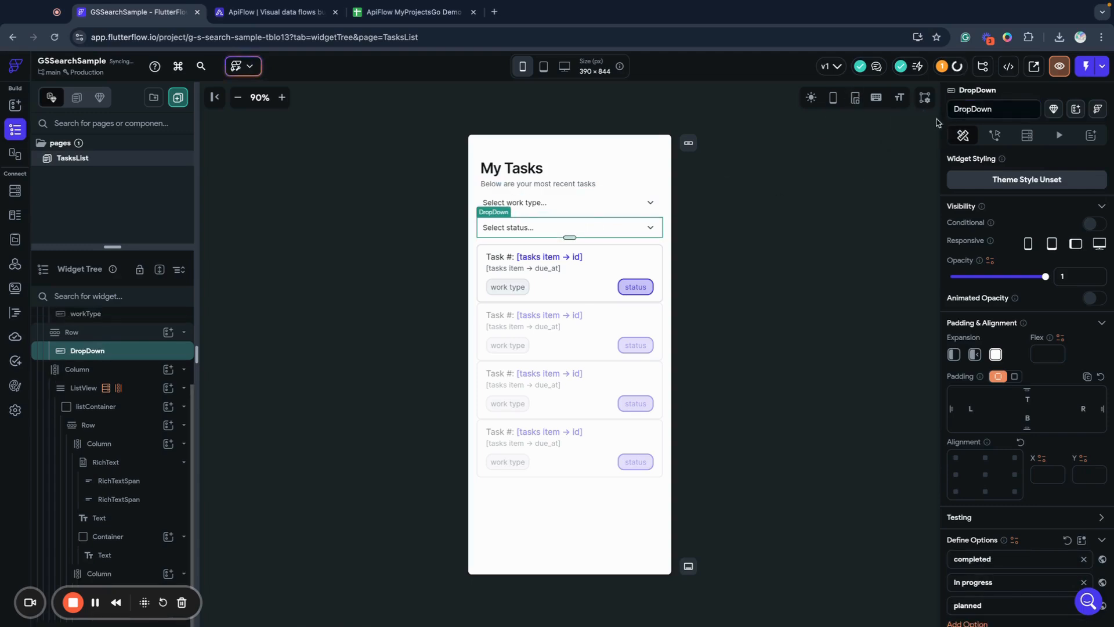
pyautogui.click(986, 107)
pyautogui.write('stat')
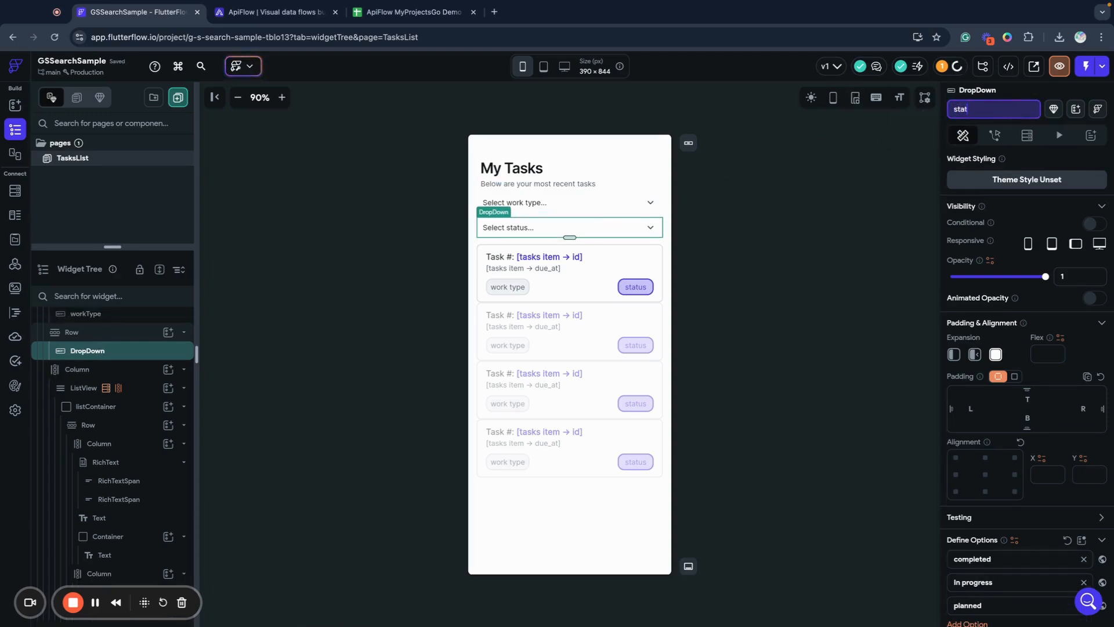
pyautogui.write('us')
pyautogui.click(878, 172)
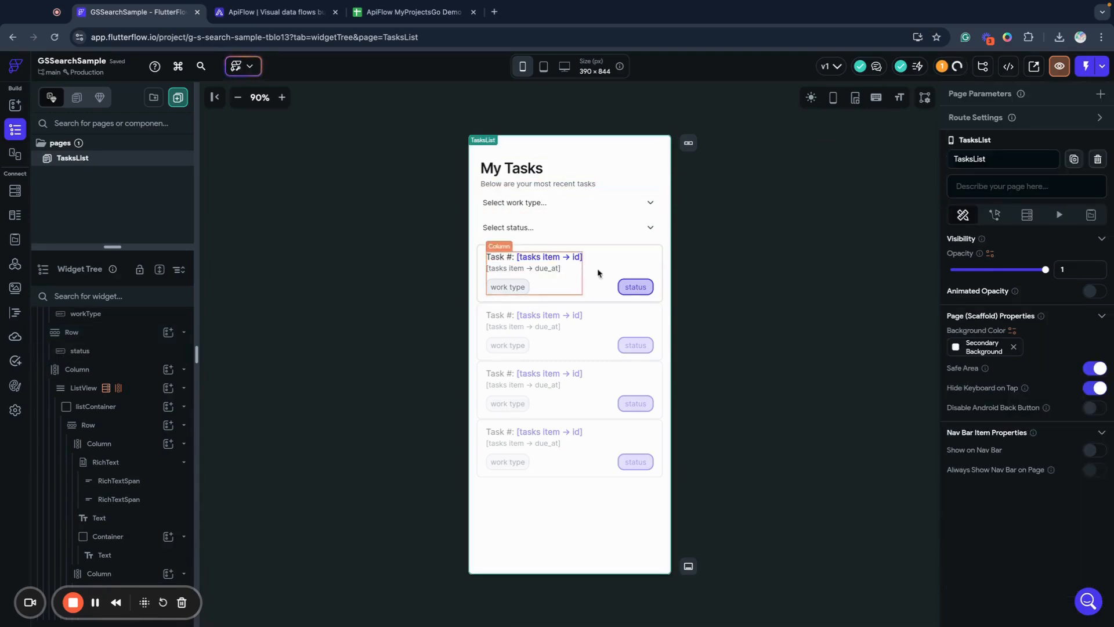
pyautogui.click(660, 268)
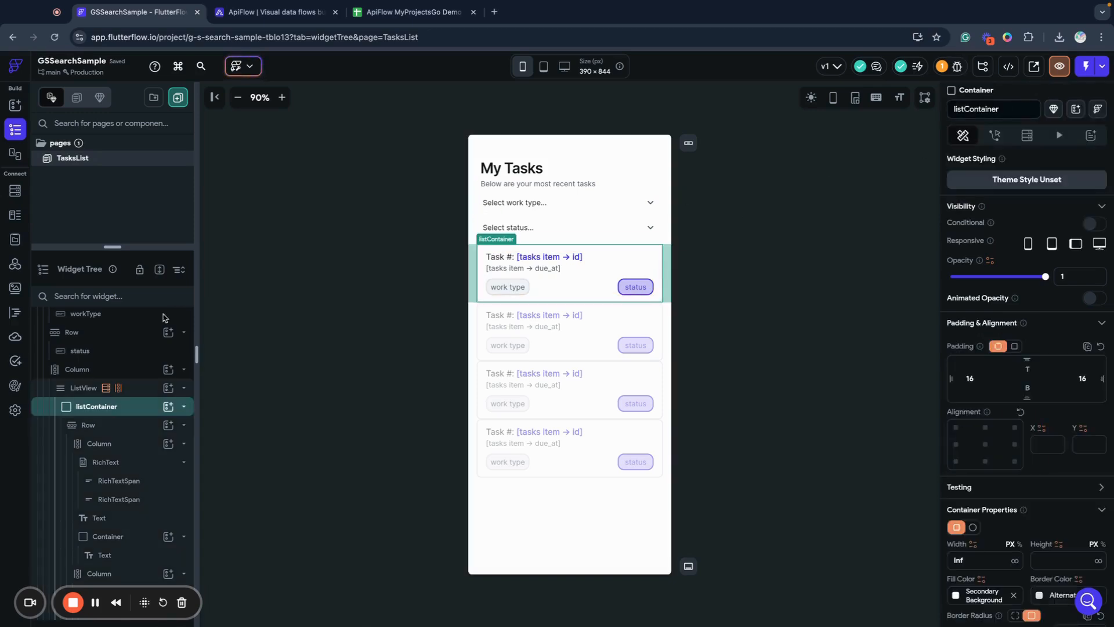
pyautogui.click(145, 387)
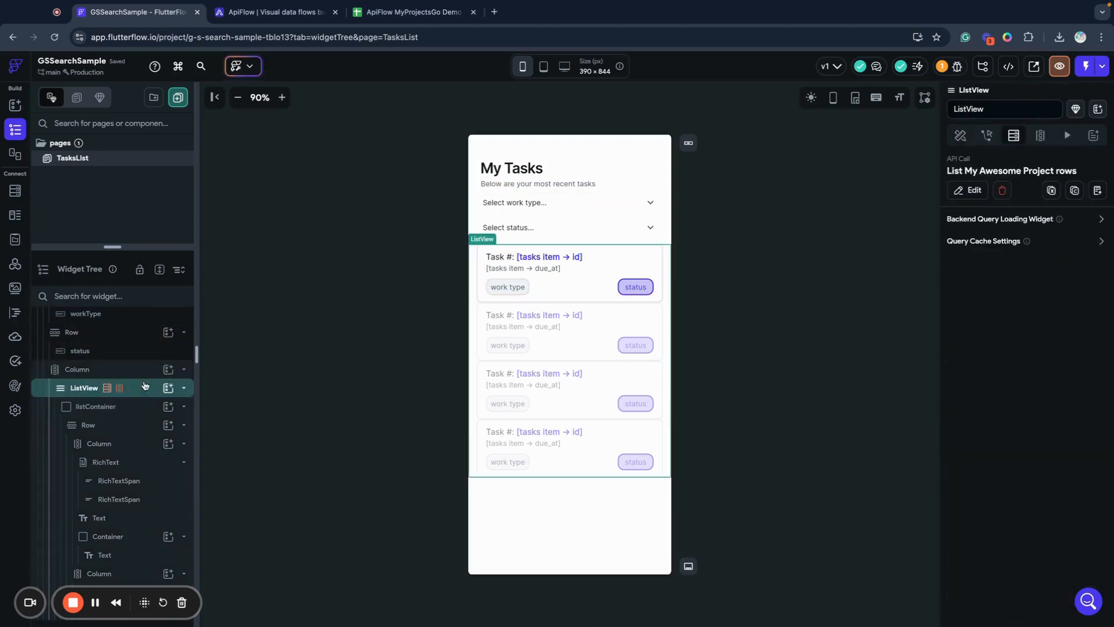
pyautogui.click(986, 191)
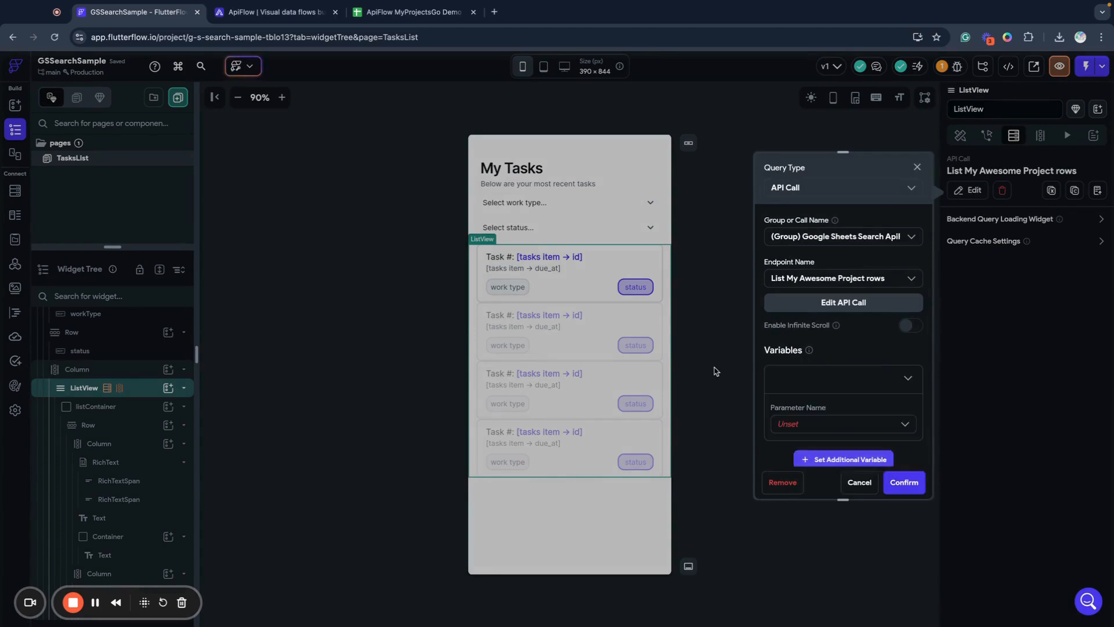
pyautogui.click(850, 424)
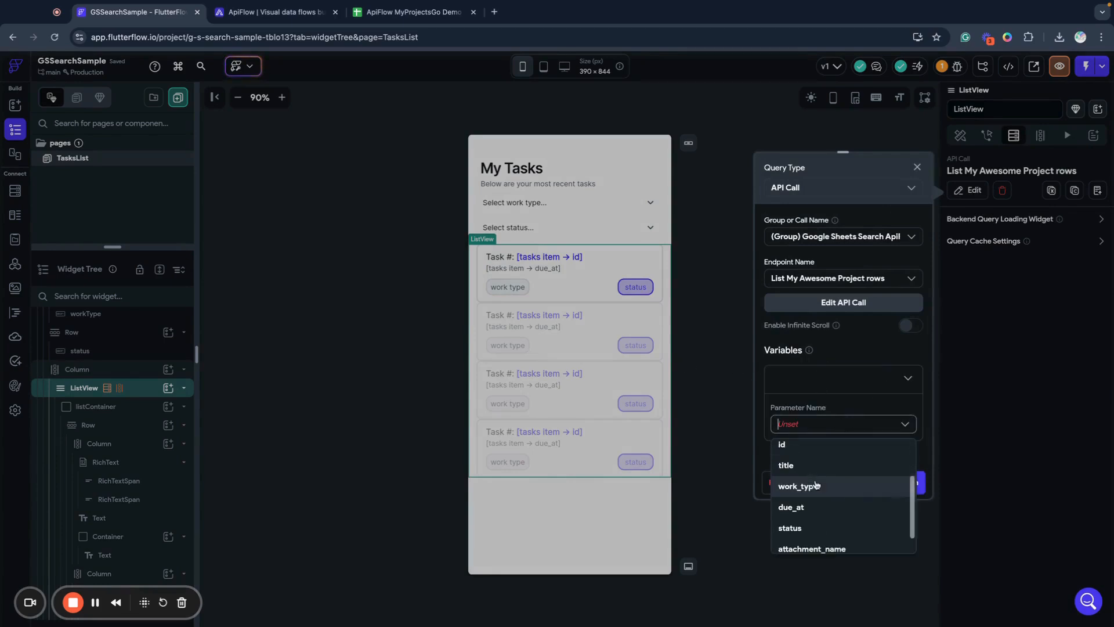
pyautogui.click(816, 486)
pyautogui.click(796, 447)
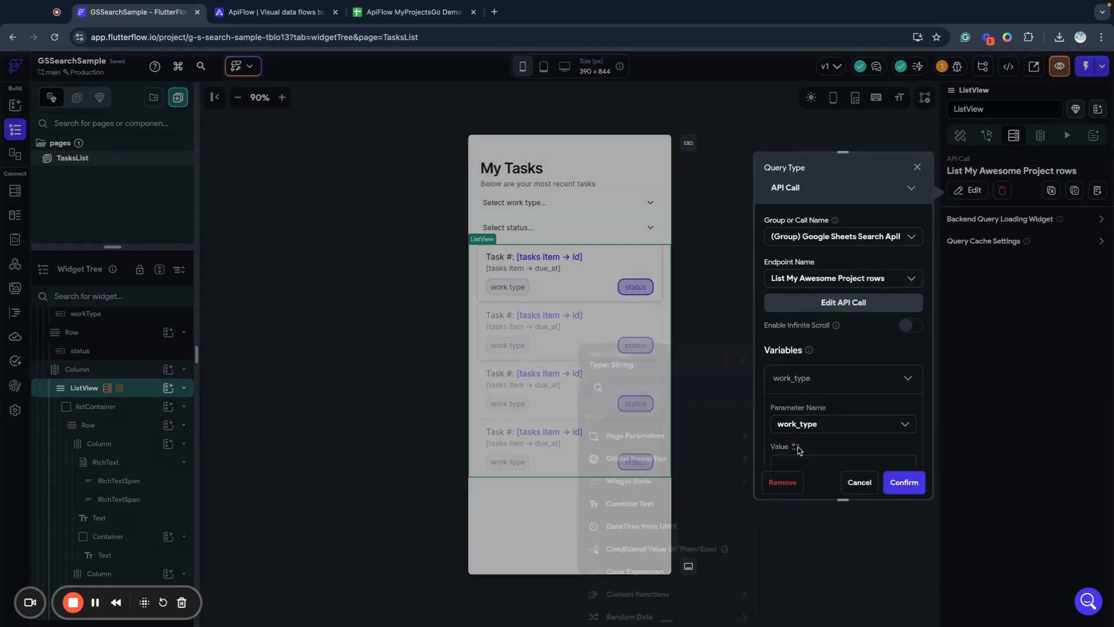
pyautogui.click(657, 480)
pyautogui.scroll(-3, 666, 484)
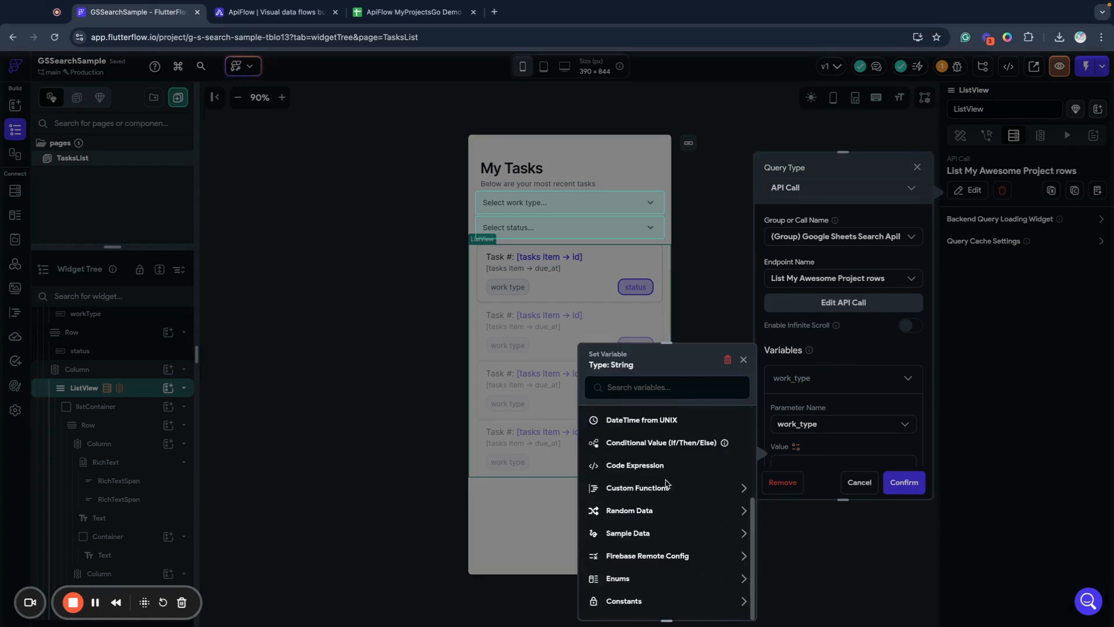
pyautogui.scroll(3, 638, 464)
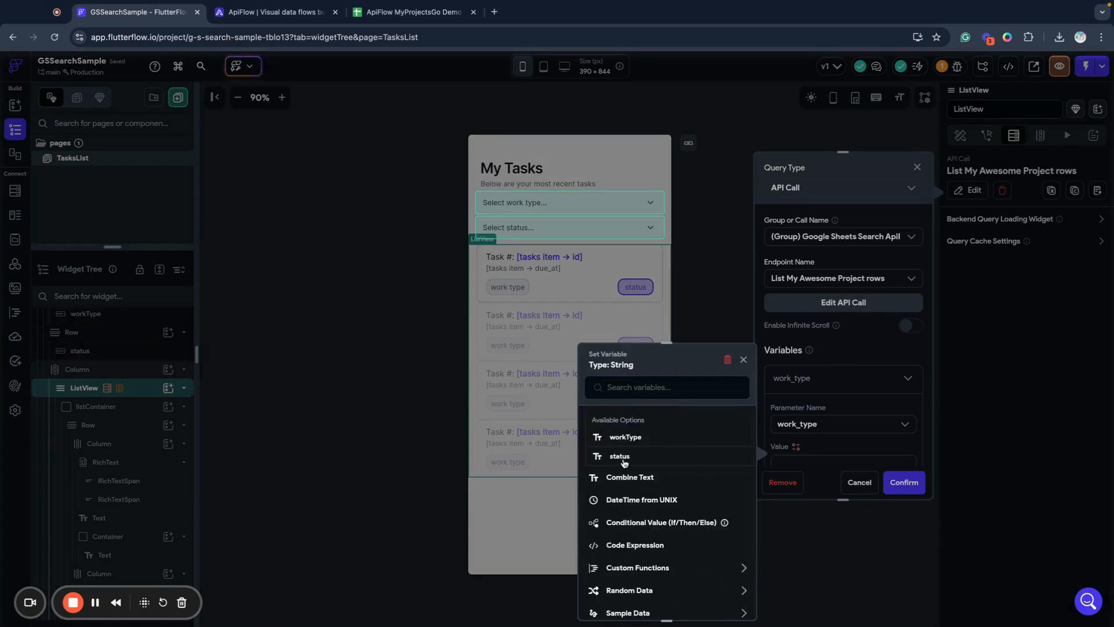
pyautogui.click(835, 391)
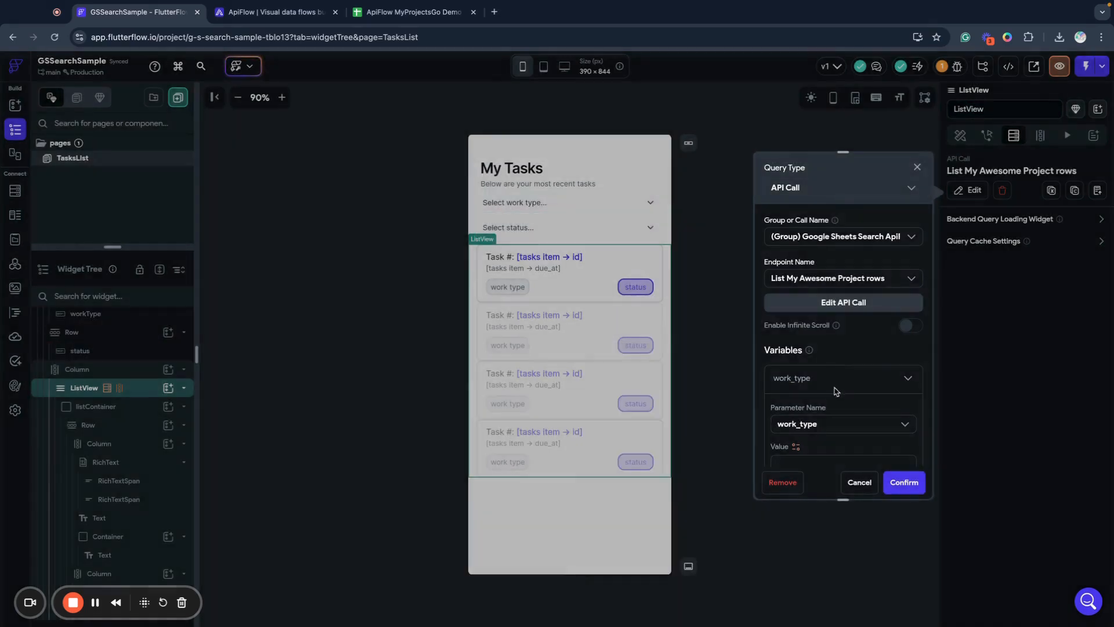
pyautogui.click(876, 380)
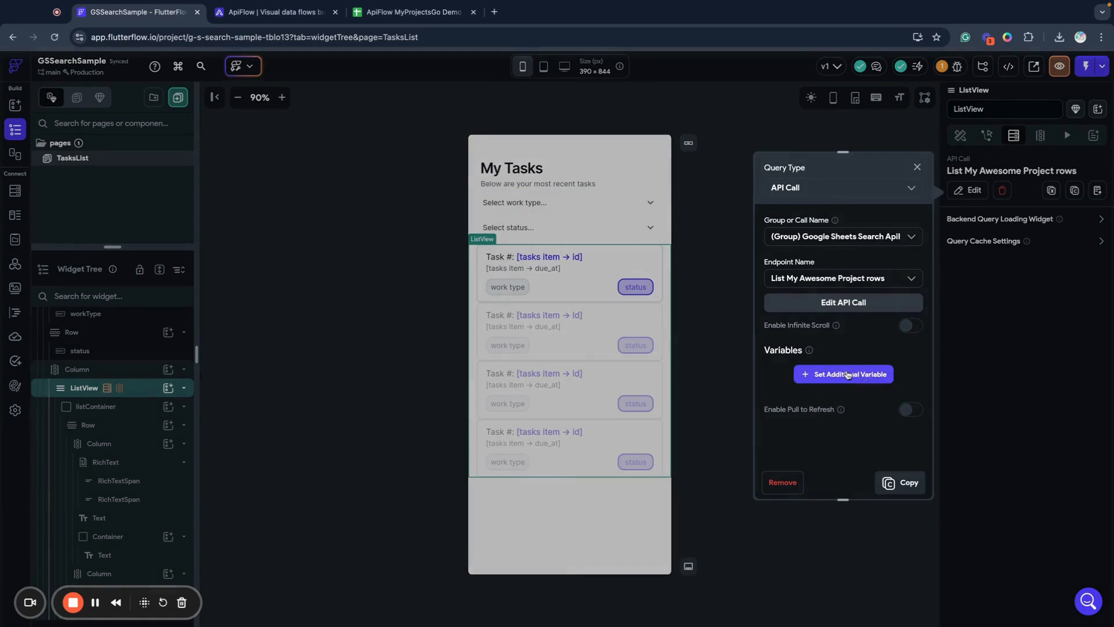
pyautogui.click(719, 319)
# Step: Add a nullable String page state variable named workTypeFilter to the TasksList page, without an initial value
pyautogui.click(581, 206)
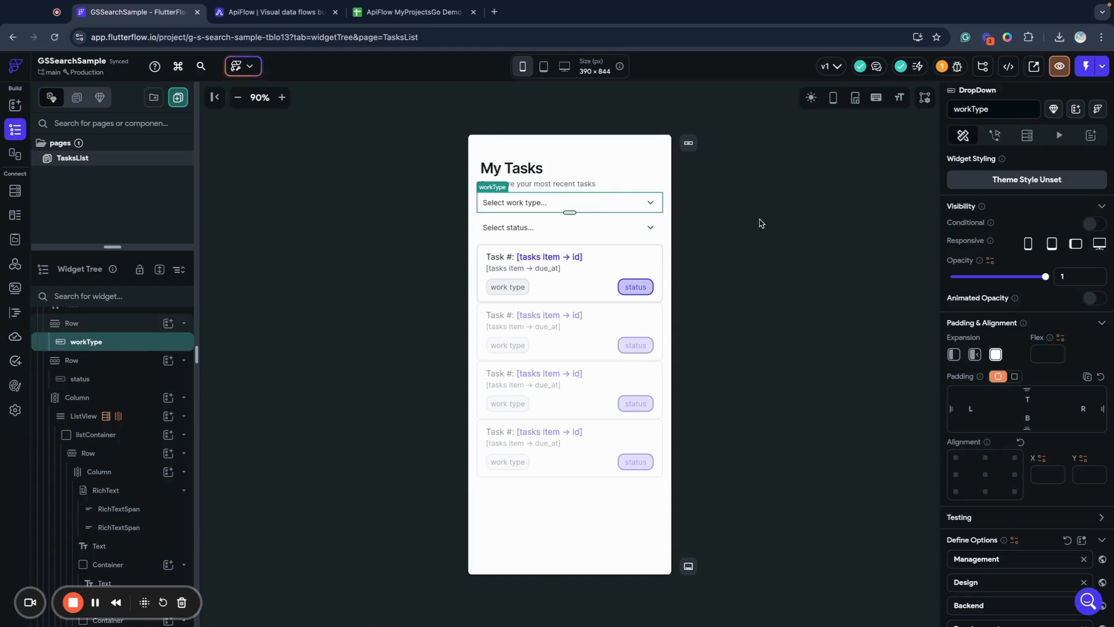
pyautogui.scroll(2, 124, 372)
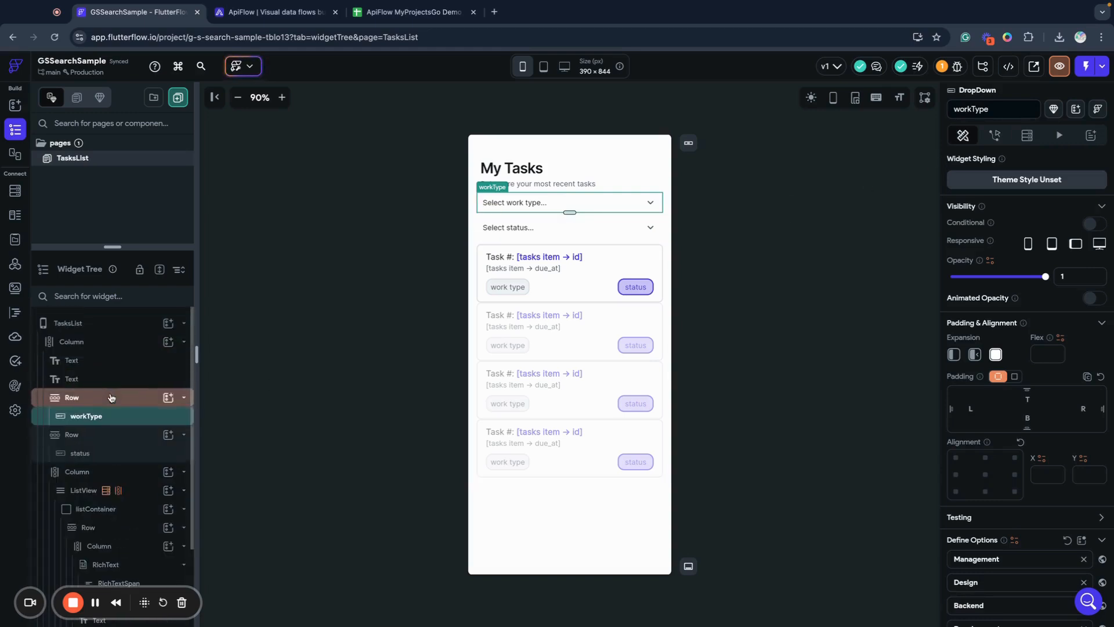
pyautogui.click(65, 329)
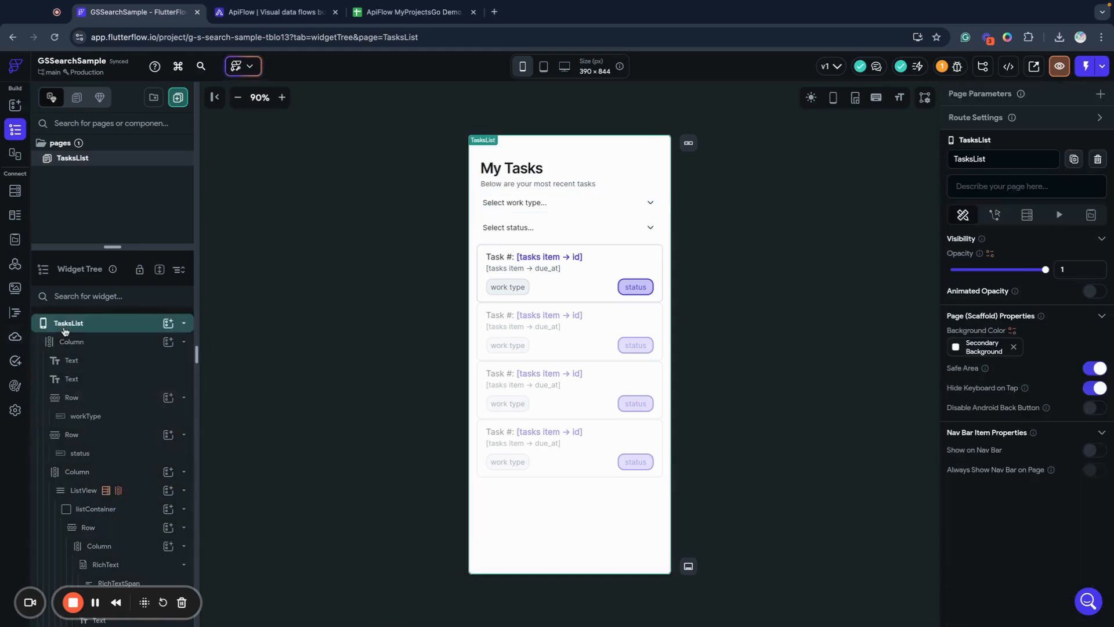
pyautogui.click(1091, 214)
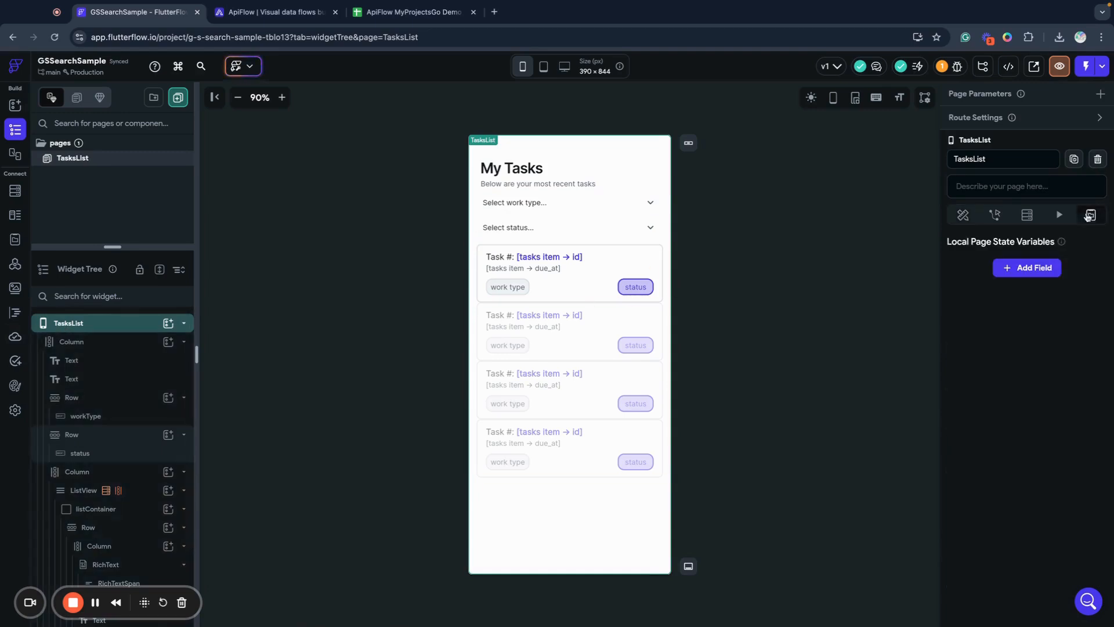
pyautogui.click(1005, 270)
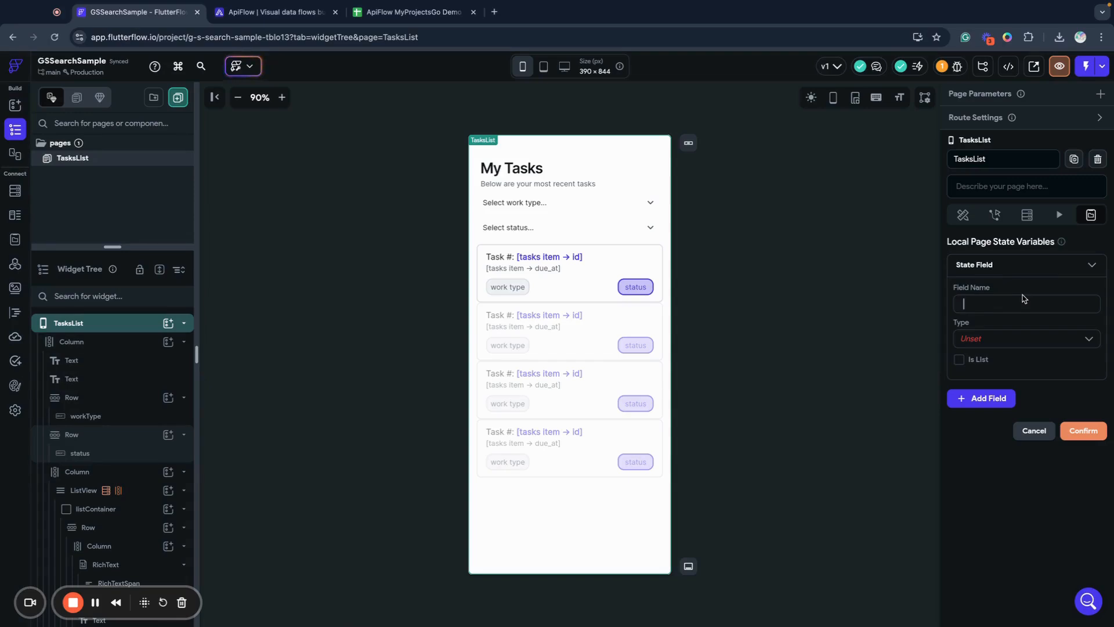
pyautogui.write('workTypeFilter')
pyautogui.click(1005, 338)
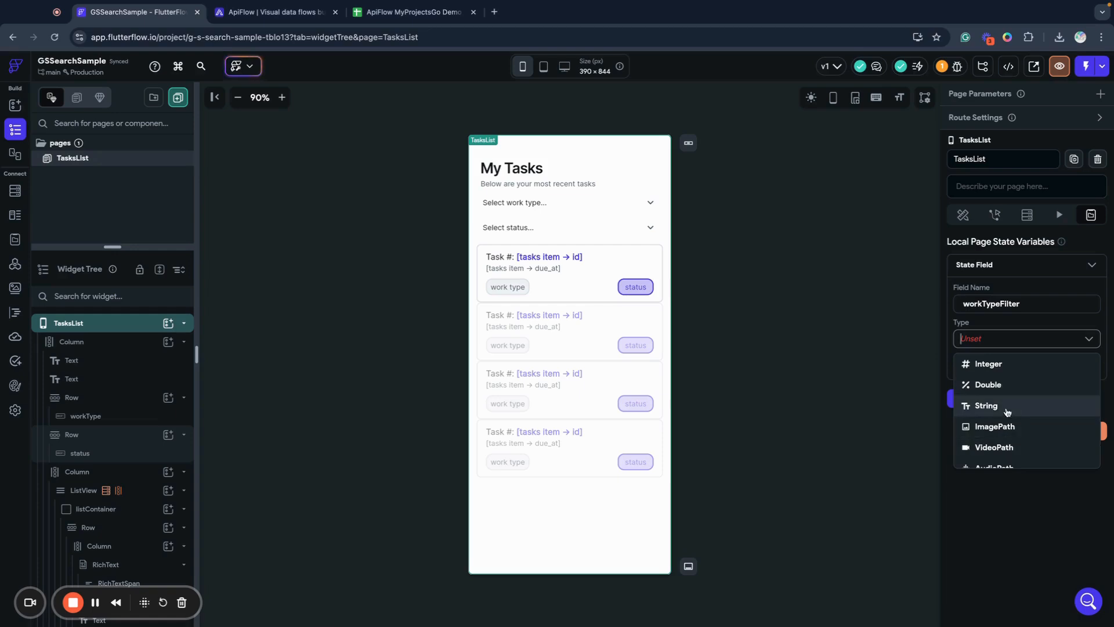
pyautogui.click(1003, 406)
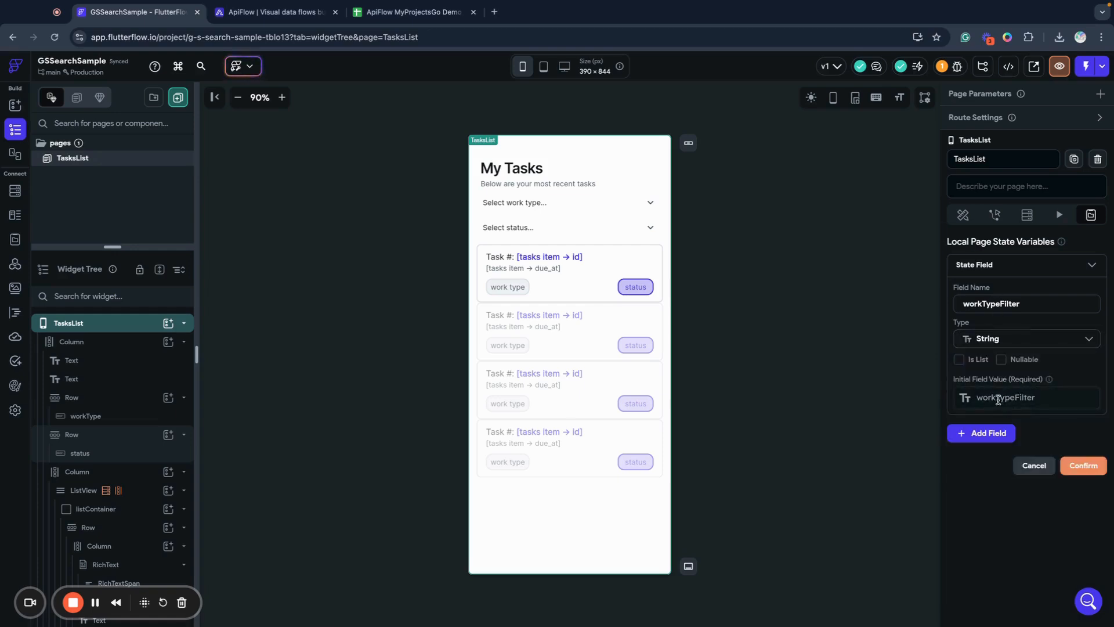
pyautogui.click(998, 399)
pyautogui.click(1001, 359)
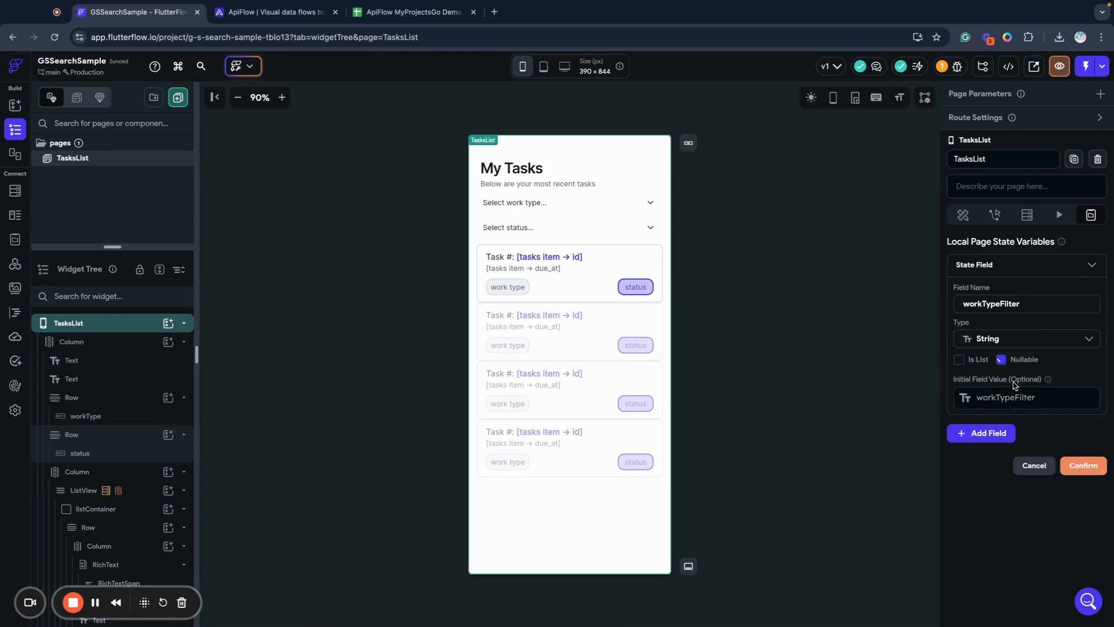
pyautogui.click(1082, 467)
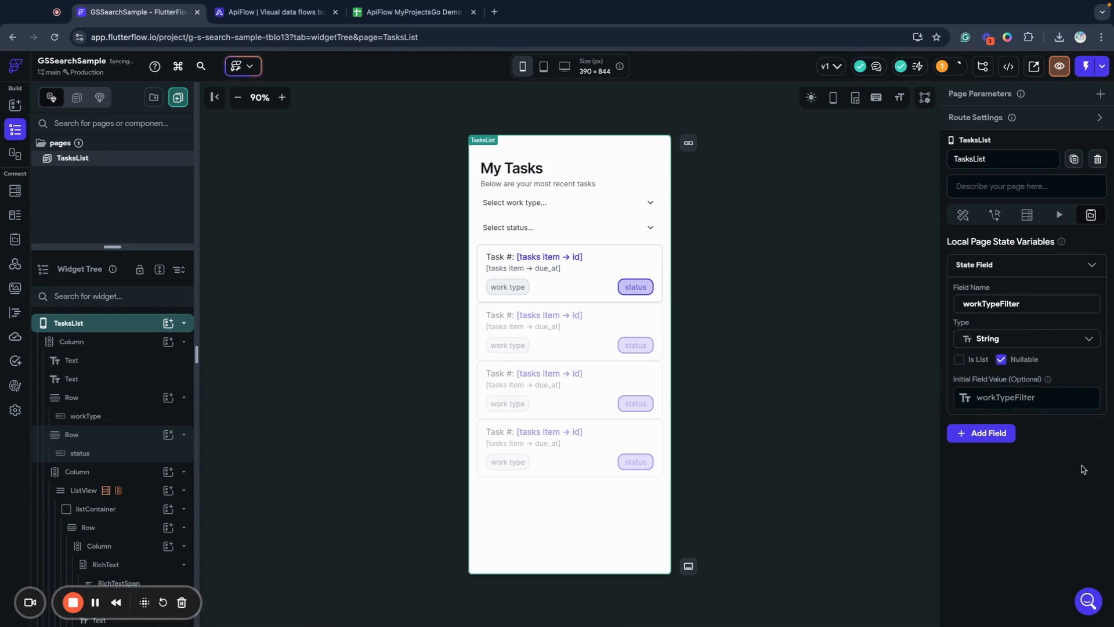
# Step: Pass the workTypeFilter page state as the work_type variable in the ListView's List My Awesome Project rows query
pyautogui.click(662, 259)
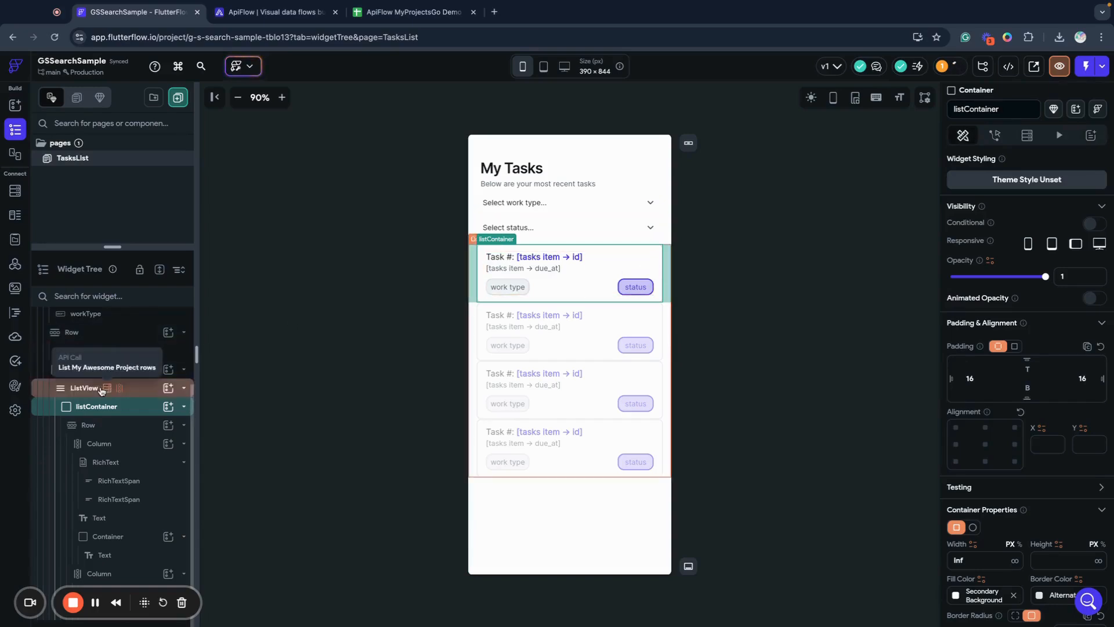
pyautogui.click(93, 388)
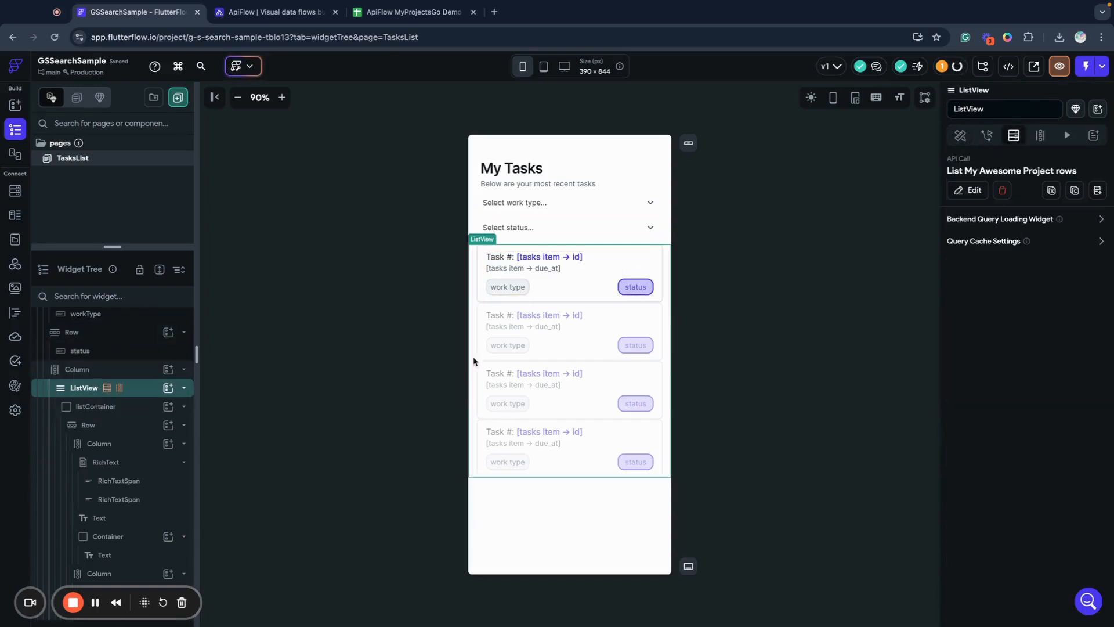
pyautogui.click(968, 190)
pyautogui.click(842, 373)
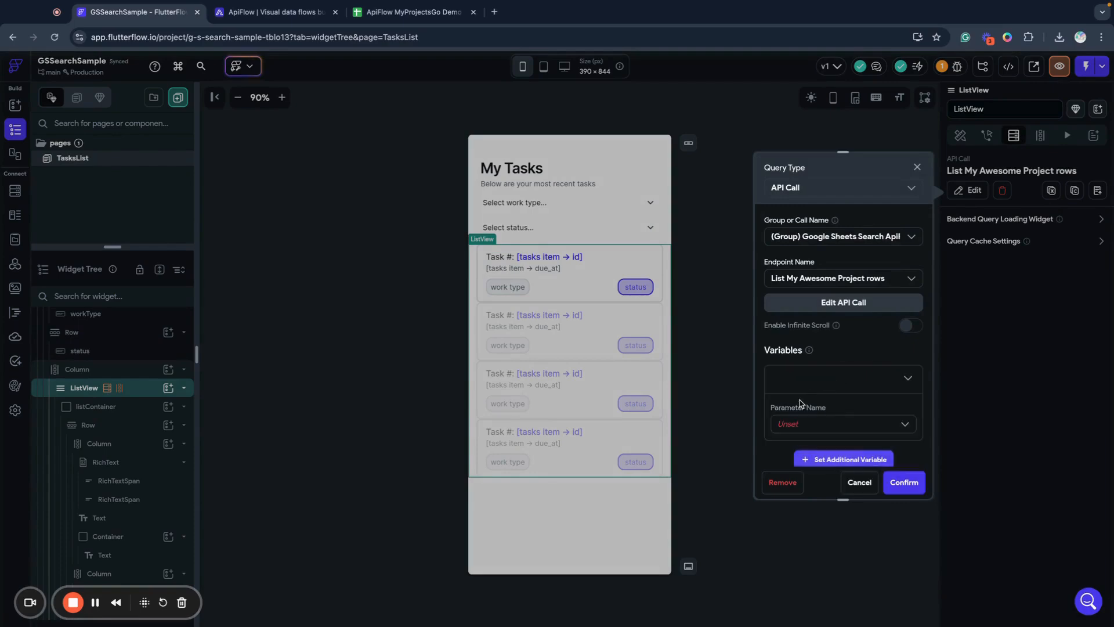
pyautogui.click(824, 424)
pyautogui.scroll(-1, 818, 502)
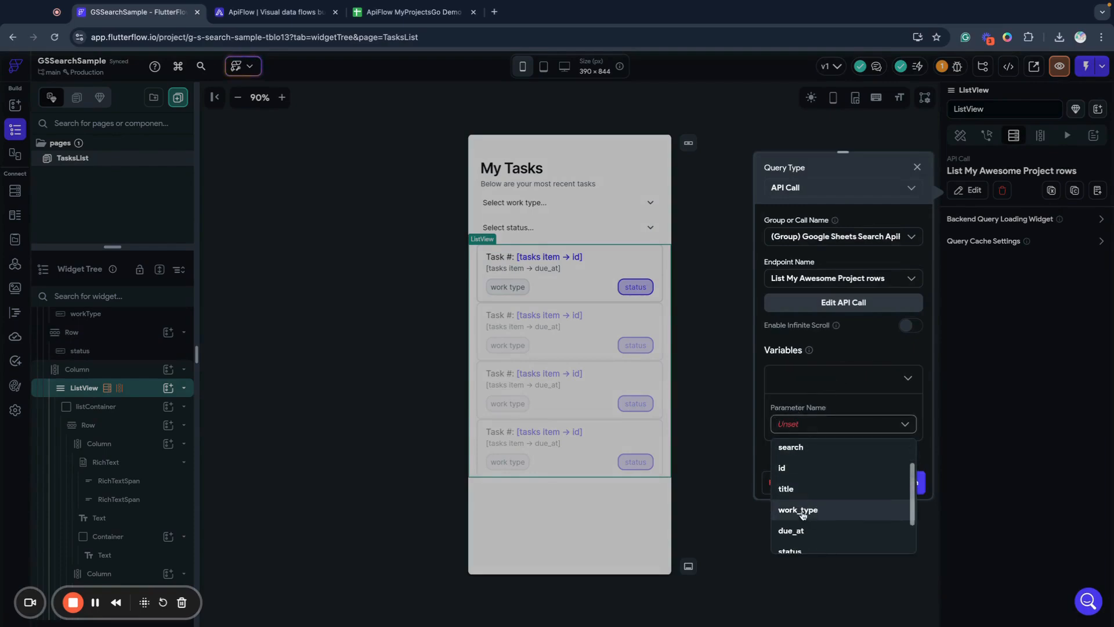
pyautogui.click(806, 513)
pyautogui.click(796, 446)
pyautogui.scroll(-1, 640, 467)
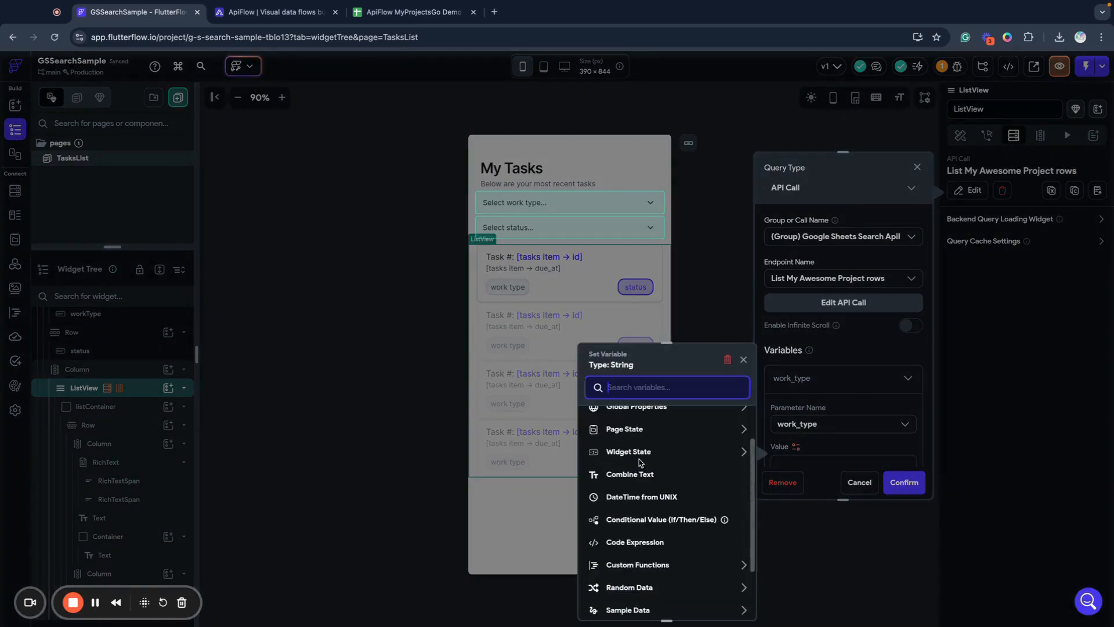
pyautogui.click(625, 429)
pyautogui.click(635, 464)
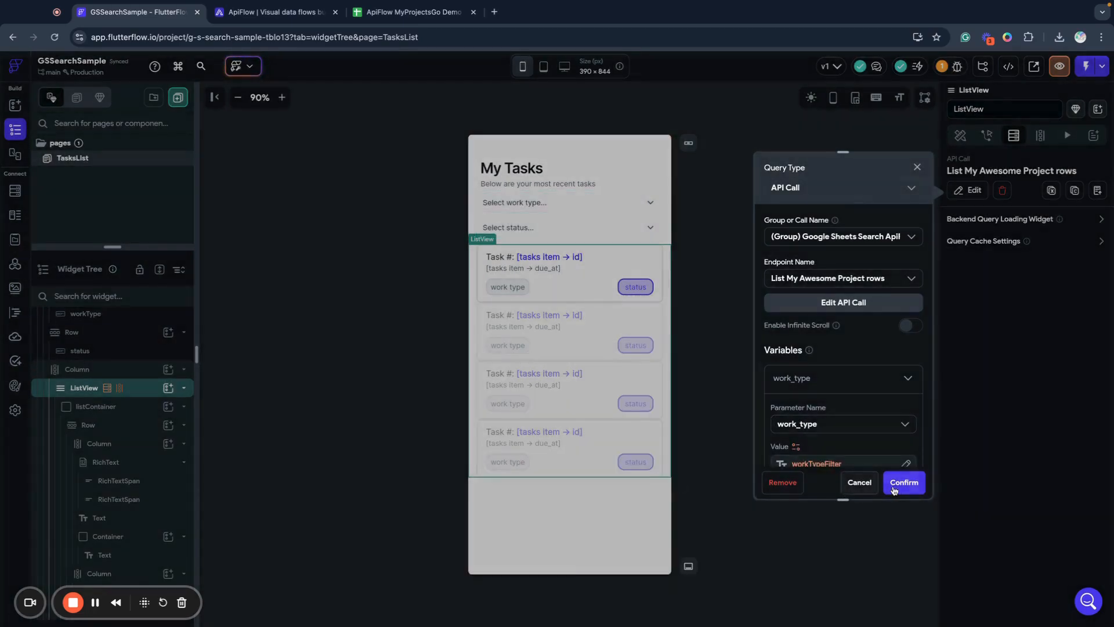
pyautogui.click(903, 487)
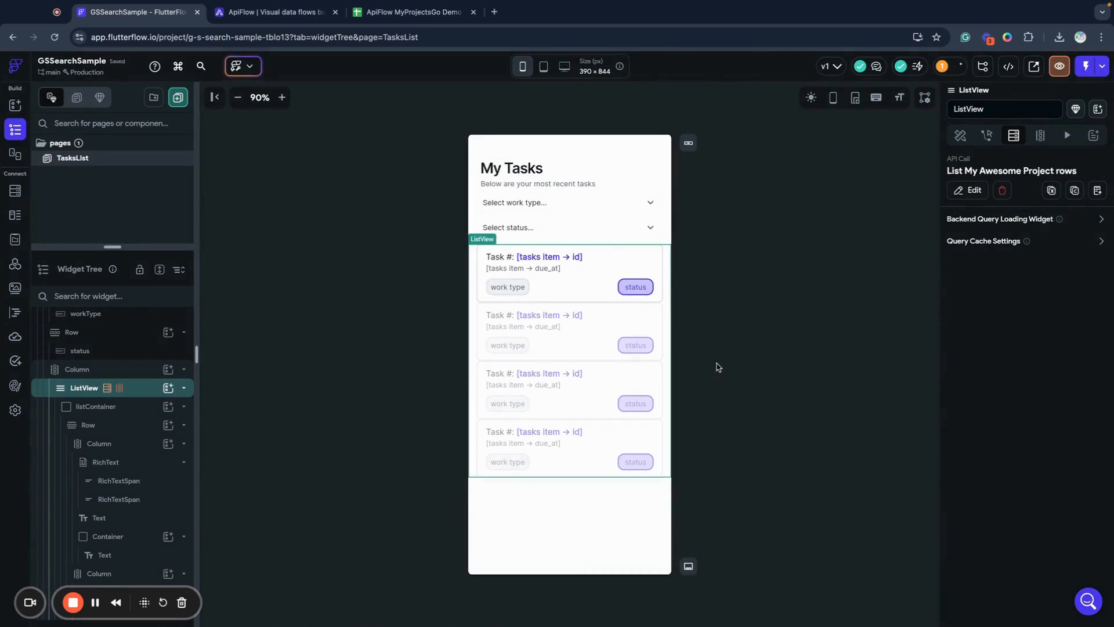
# Step: Give the workType dropdown an On Selected trigger with an Update Page State action
pyautogui.click(629, 206)
pyautogui.click(994, 134)
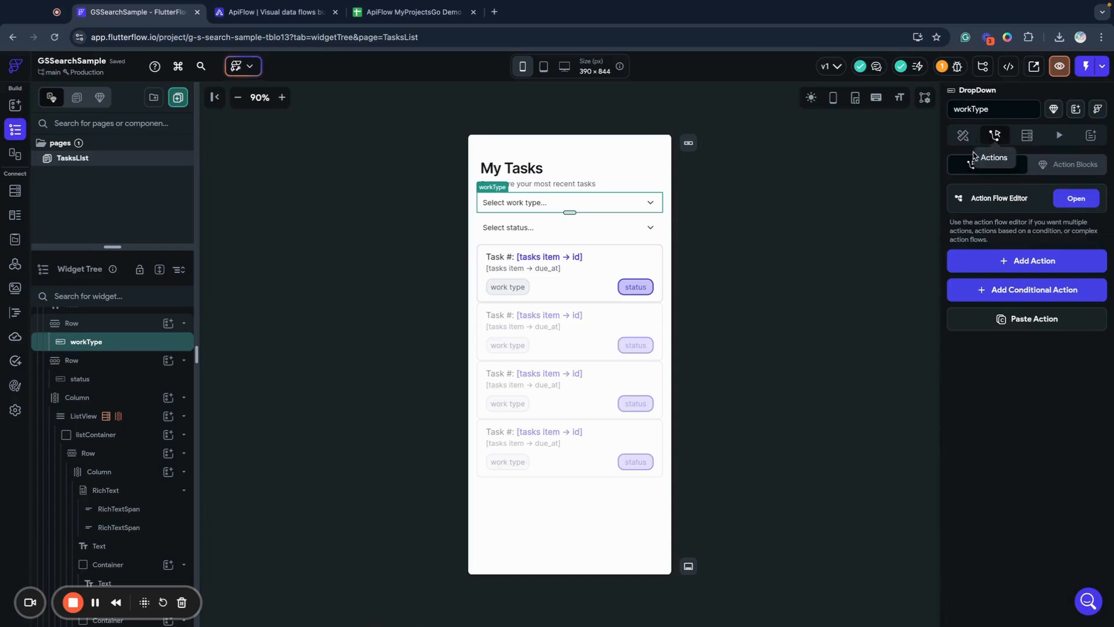
pyautogui.click(1076, 198)
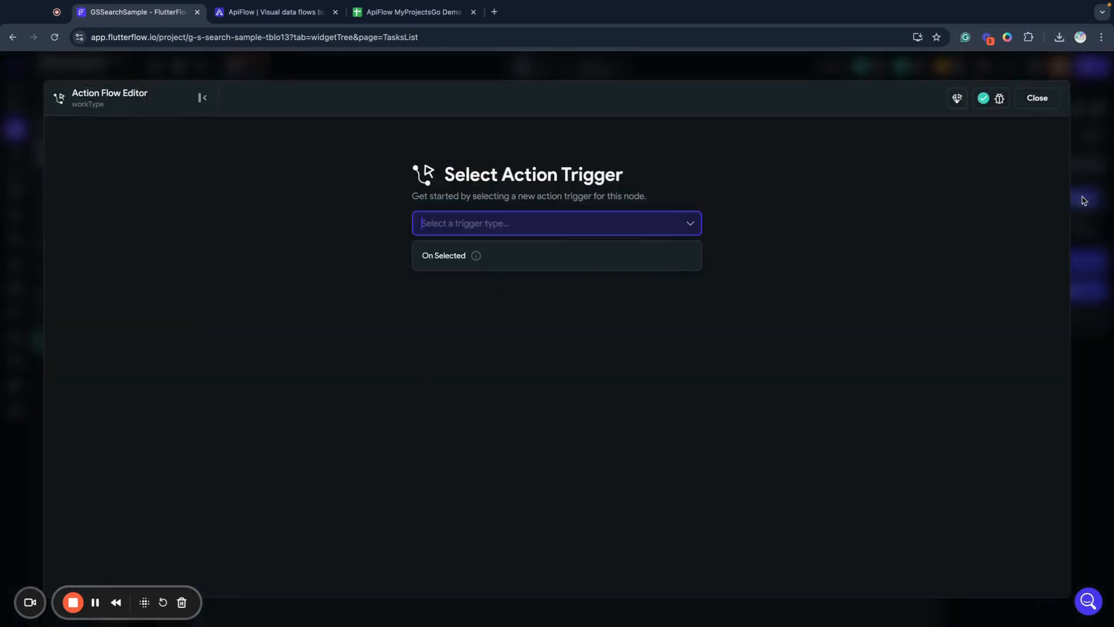
pyautogui.click(567, 256)
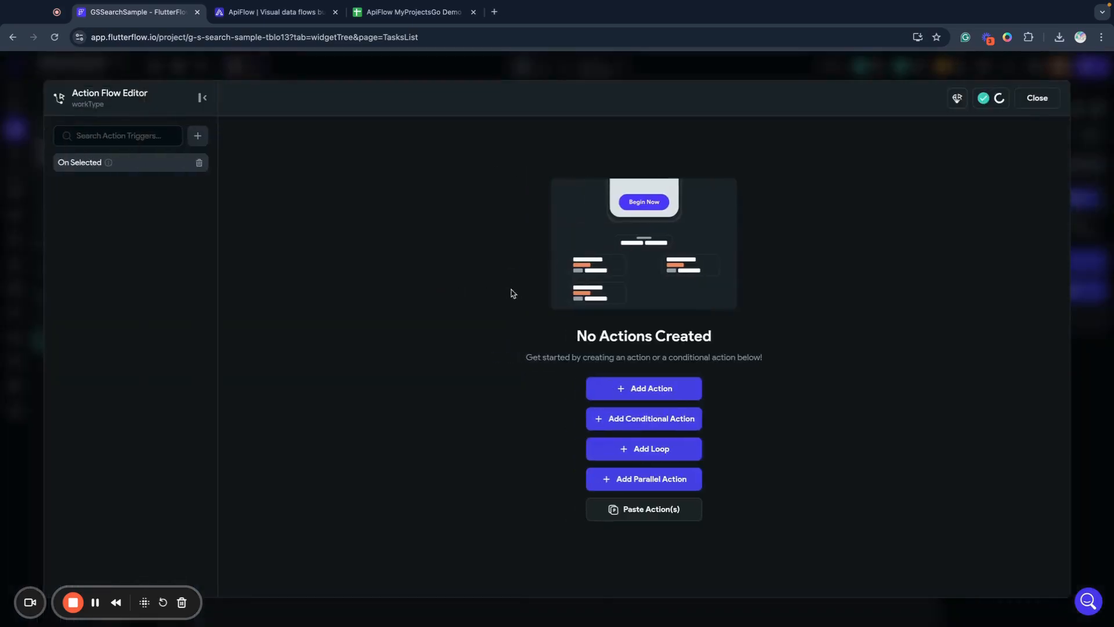
pyautogui.click(612, 389)
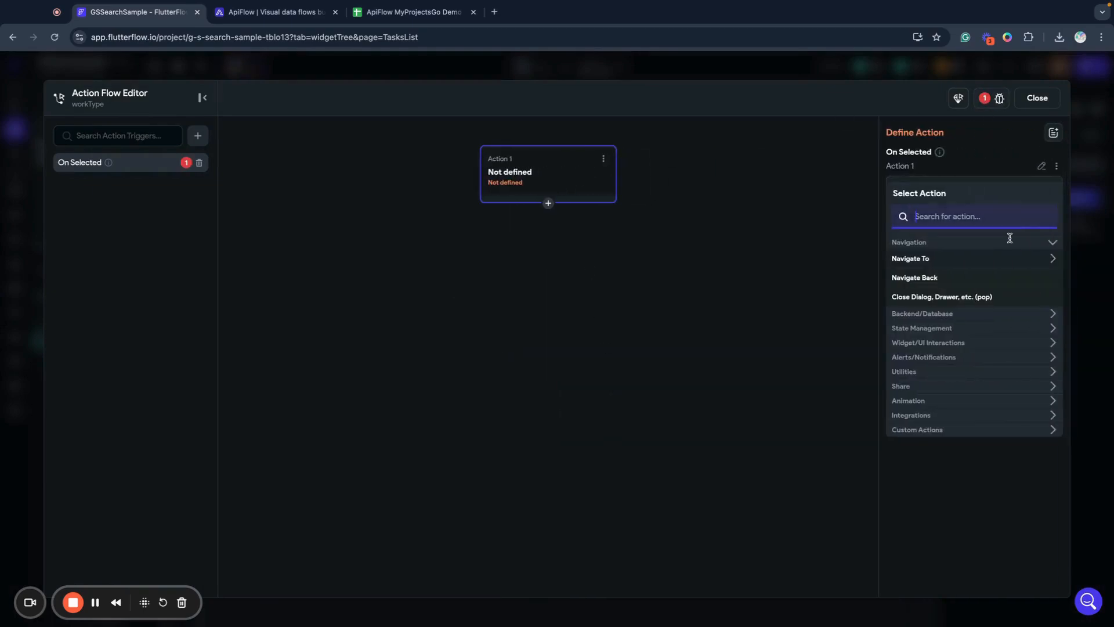
pyautogui.click(904, 328)
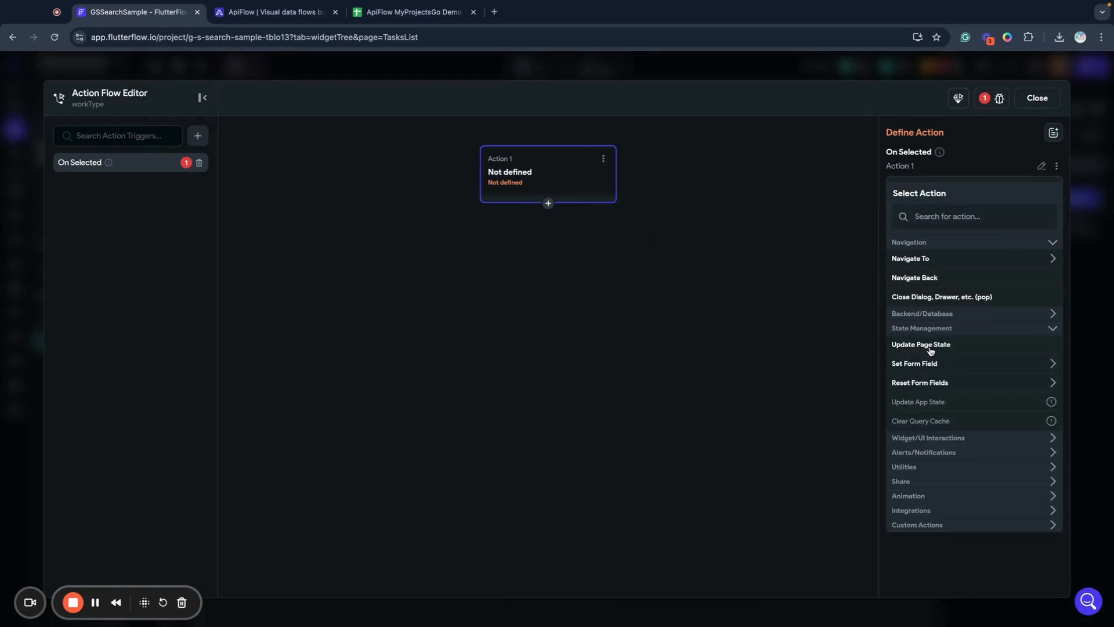
pyautogui.click(925, 344)
# Step: Have the page state action set the workTypeFilter field to the workType dropdown's widget state value
pyautogui.click(934, 235)
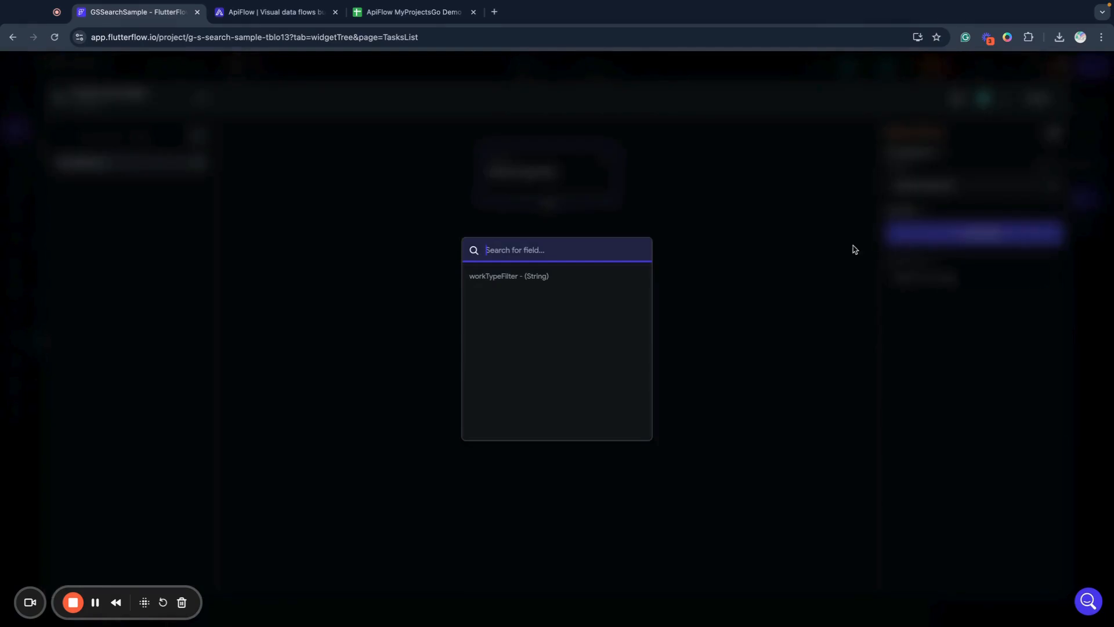
pyautogui.click(531, 276)
pyautogui.click(939, 279)
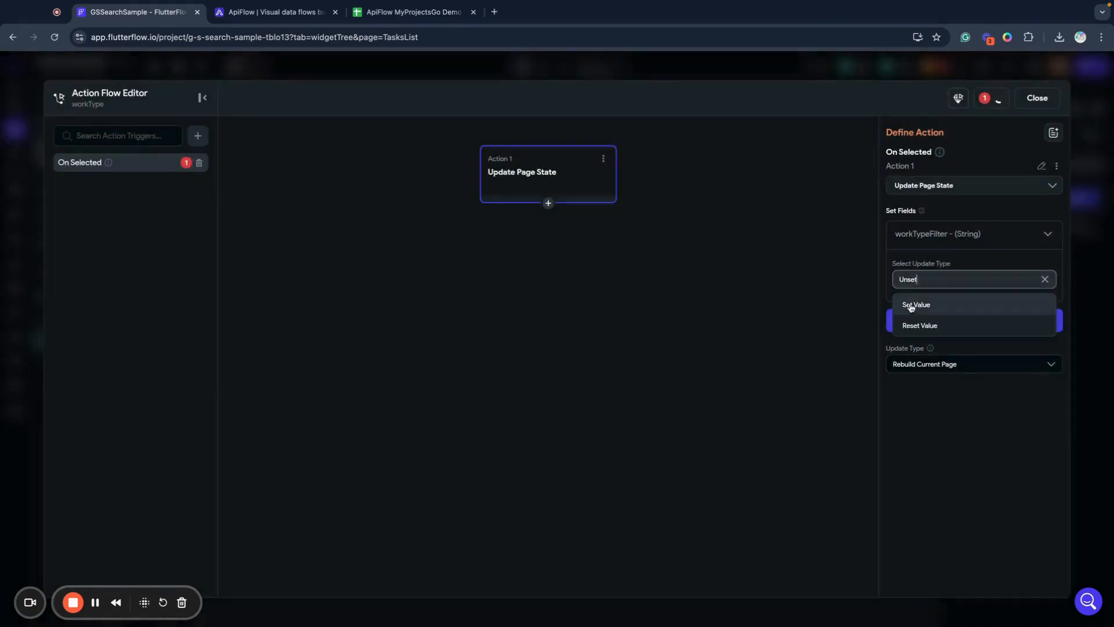
pyautogui.click(915, 306)
pyautogui.click(938, 299)
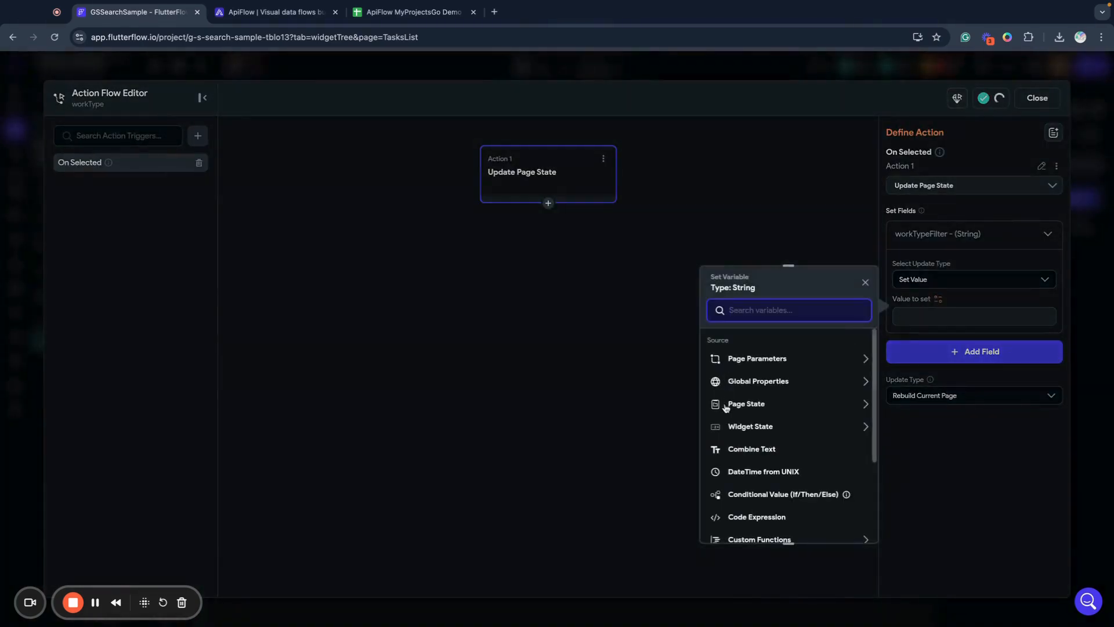
pyautogui.click(745, 426)
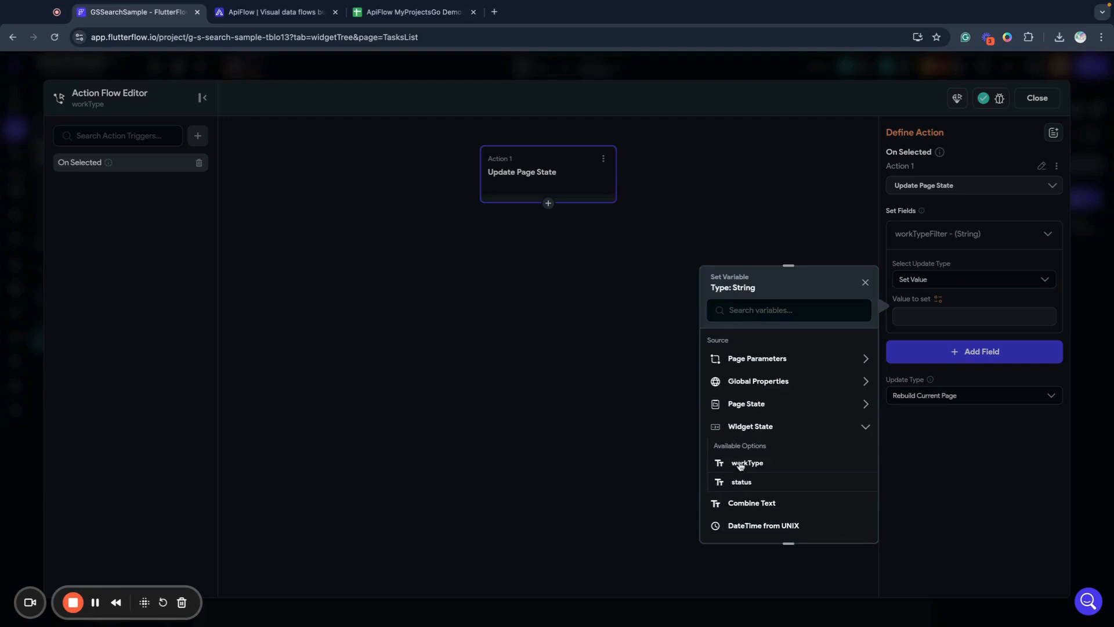
pyautogui.click(741, 462)
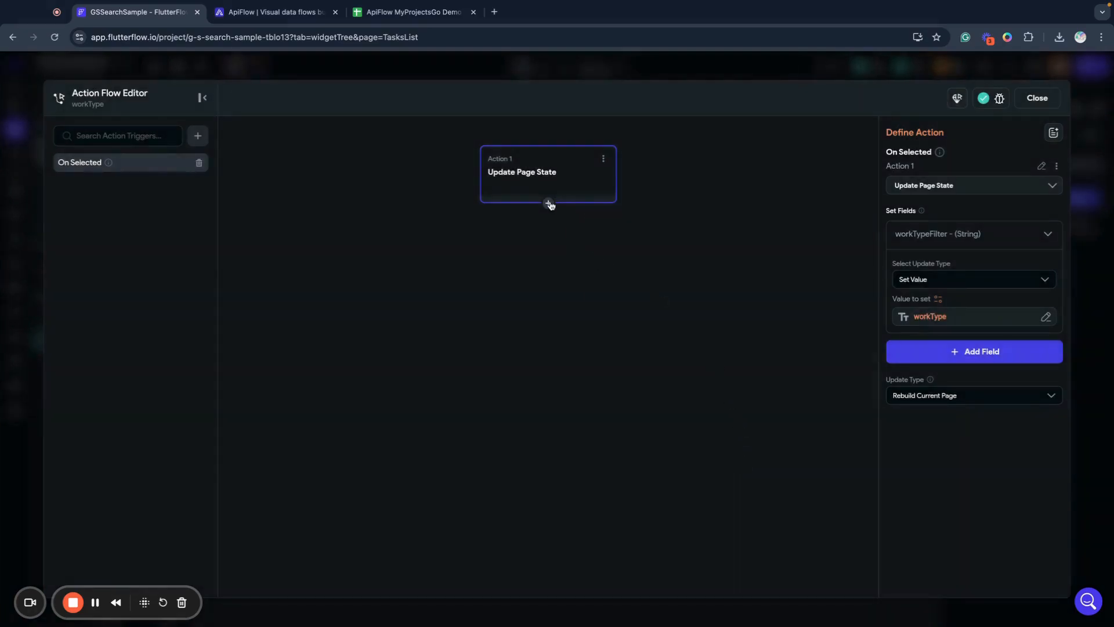
# Step: Add a Refresh Database Request action for the ListView after the workType dropdown's Update Page State action
pyautogui.click(548, 203)
pyautogui.click(545, 223)
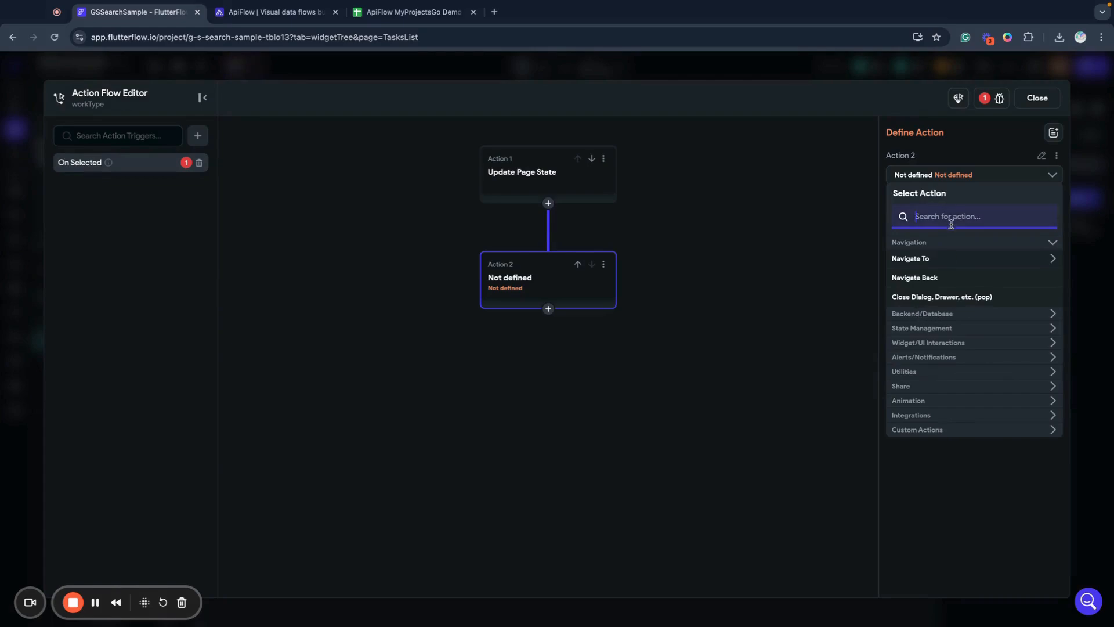
pyautogui.click(930, 316)
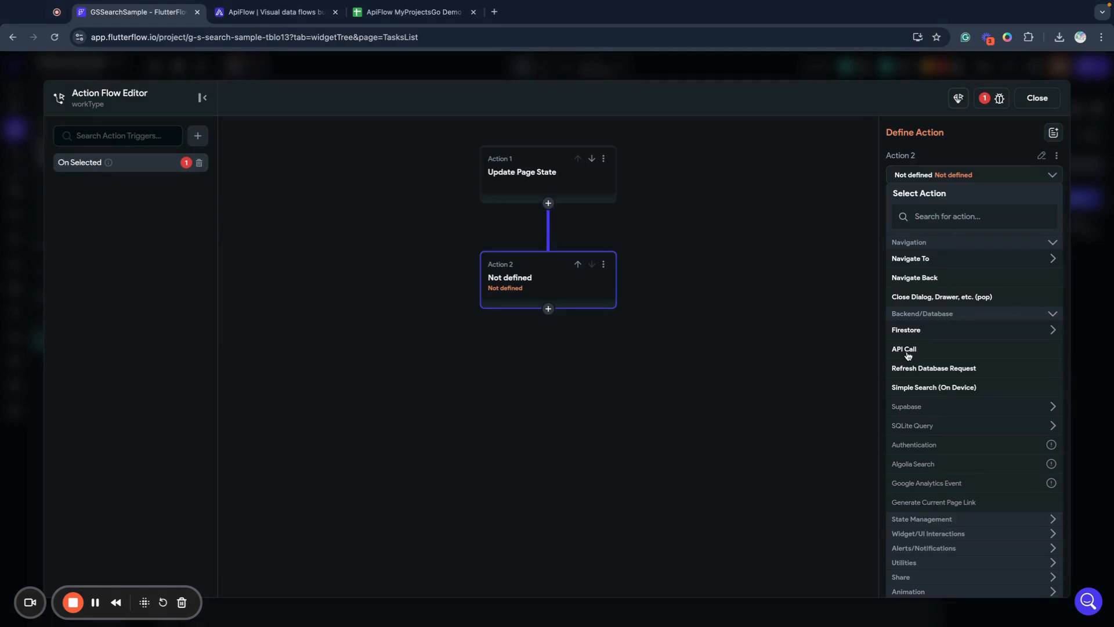
pyautogui.click(915, 369)
pyautogui.click(812, 336)
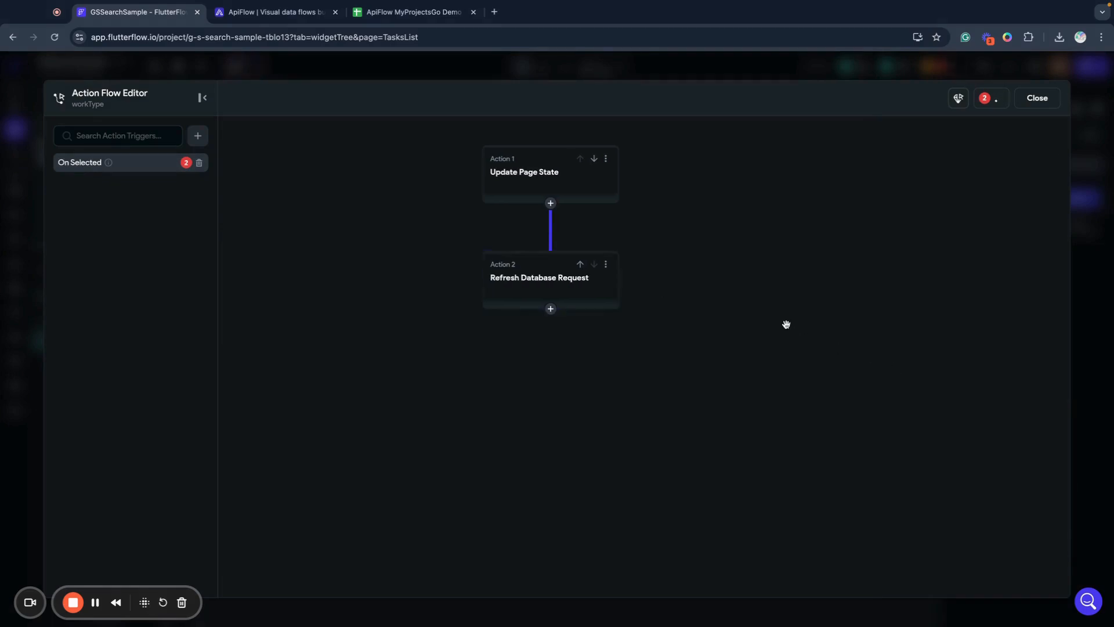
pyautogui.click(676, 298)
pyautogui.click(899, 211)
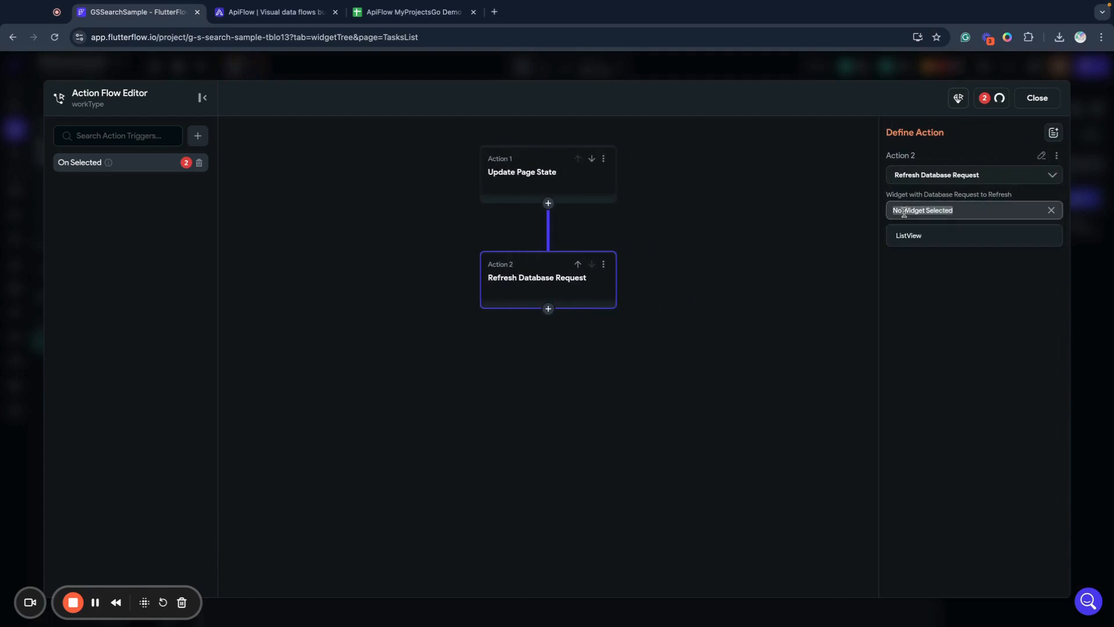
pyautogui.click(900, 238)
pyautogui.click(818, 259)
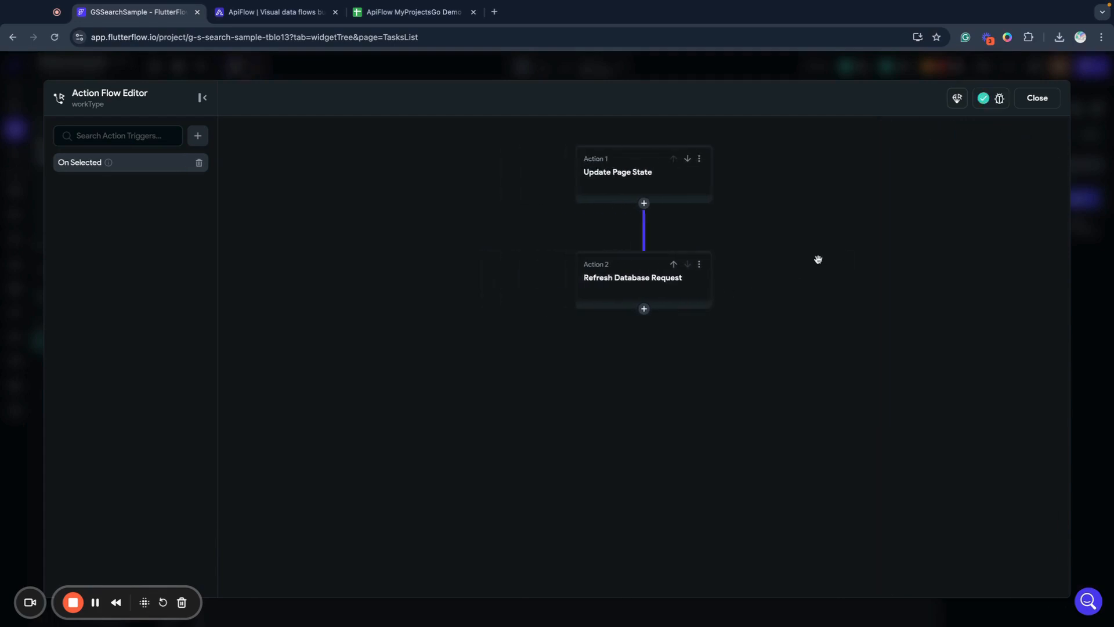
pyautogui.click(653, 280)
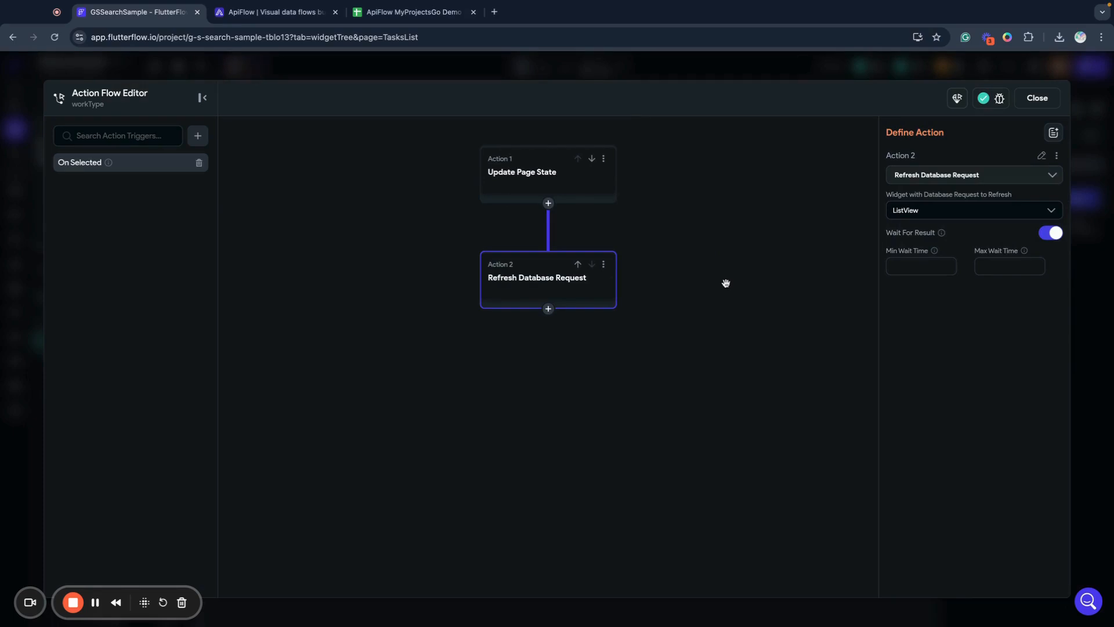
pyautogui.click(1030, 99)
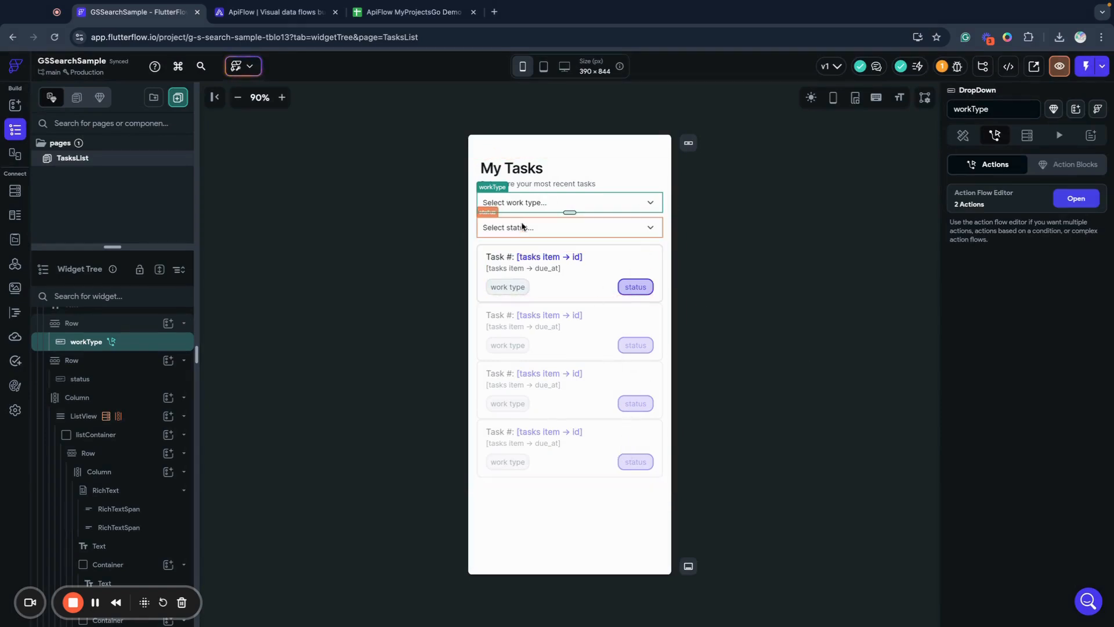
# Step: Add a nullable String page state variable named statusFilter to the TasksList page, without an initial value
pyautogui.scroll(3, 76, 348)
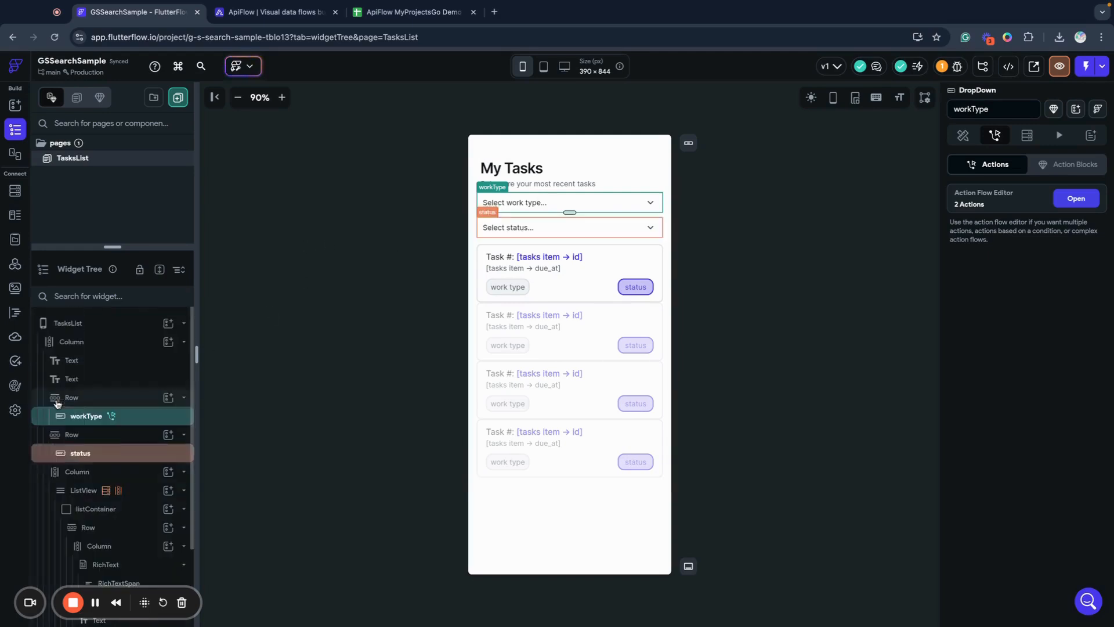
pyautogui.click(72, 323)
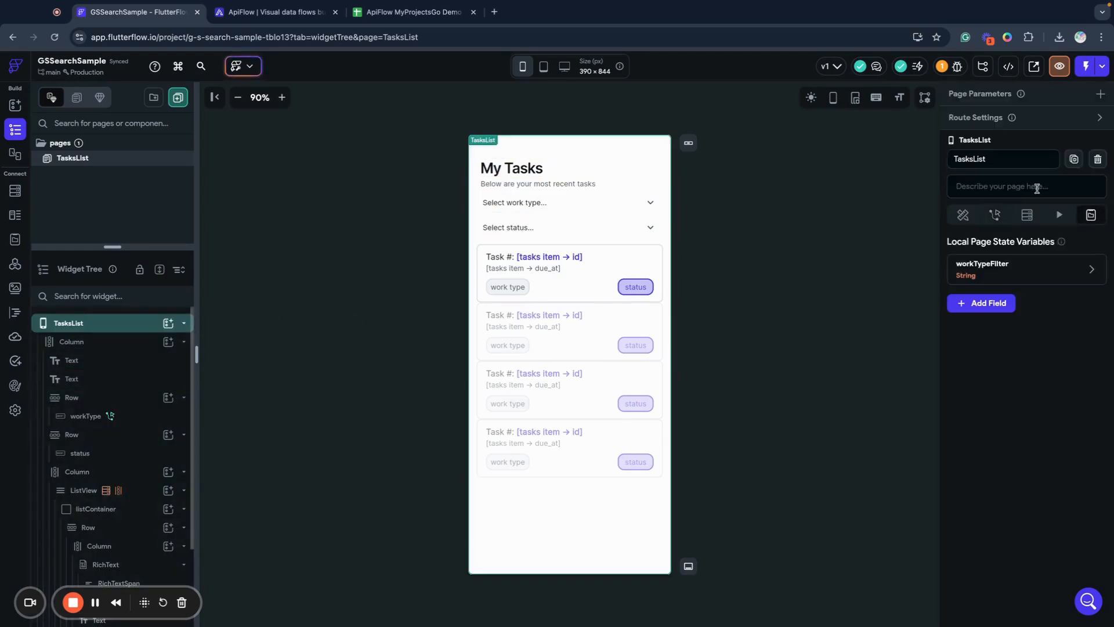
pyautogui.click(992, 304)
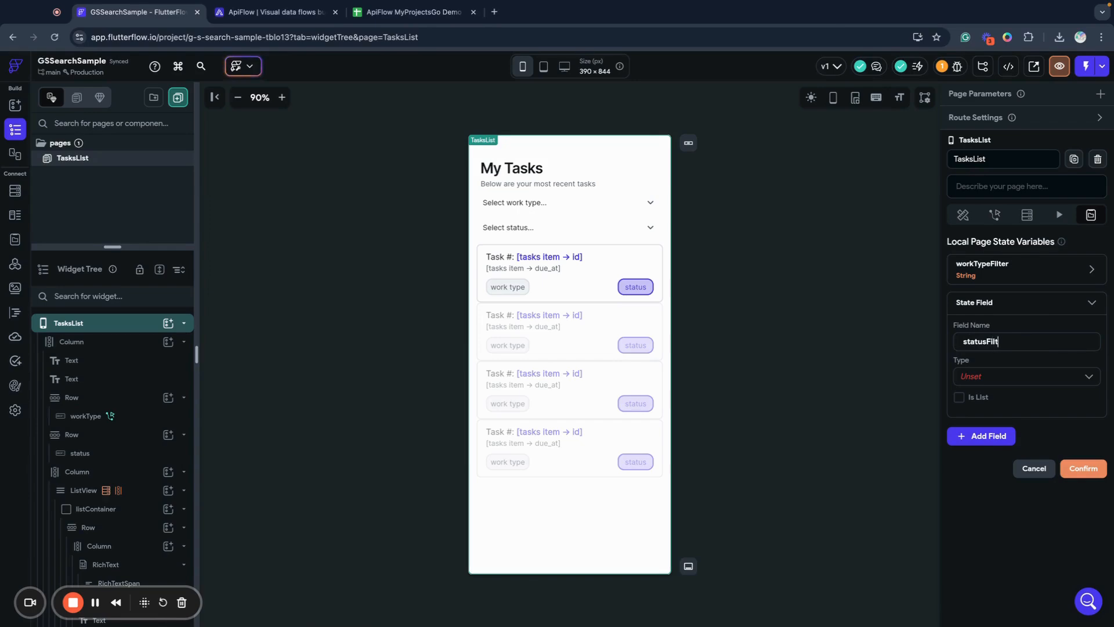
pyautogui.write('statusFilter')
pyautogui.click(988, 381)
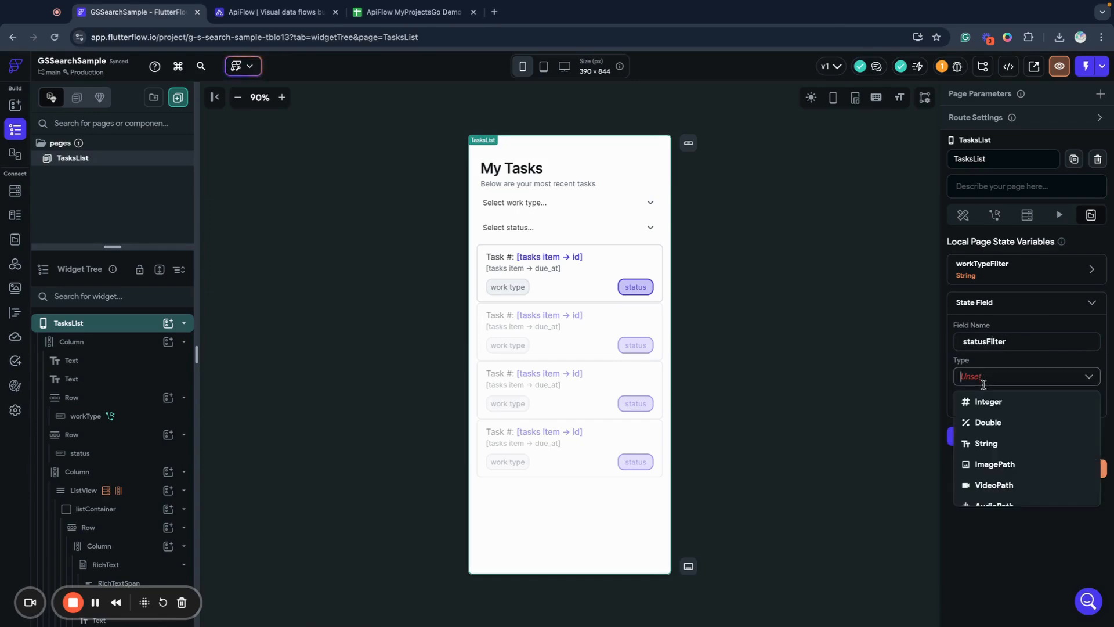
pyautogui.click(987, 442)
pyautogui.click(1001, 398)
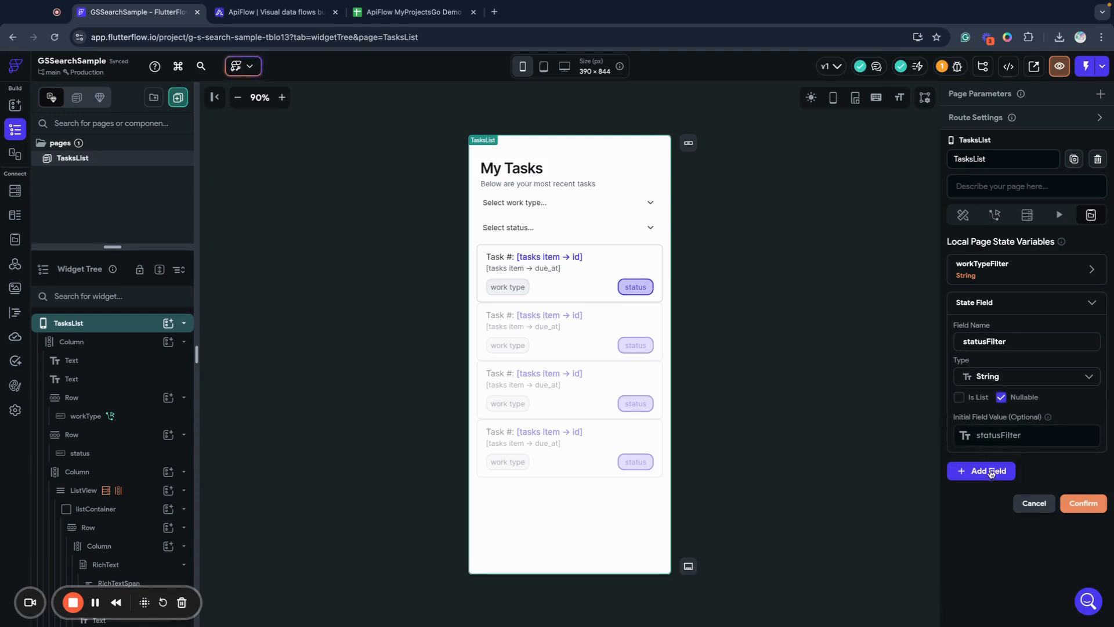
pyautogui.click(1087, 505)
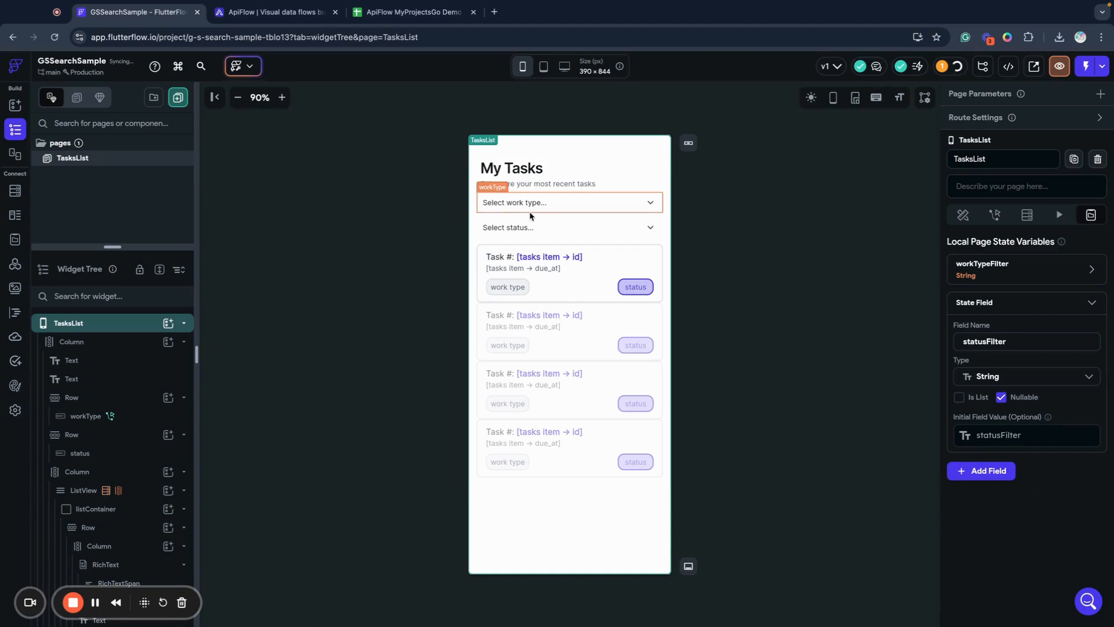
# Step: Pass the statusFilter page state as the status variable in the ListView's List My Awesome Project rows query
pyautogui.click(83, 489)
pyautogui.click(969, 190)
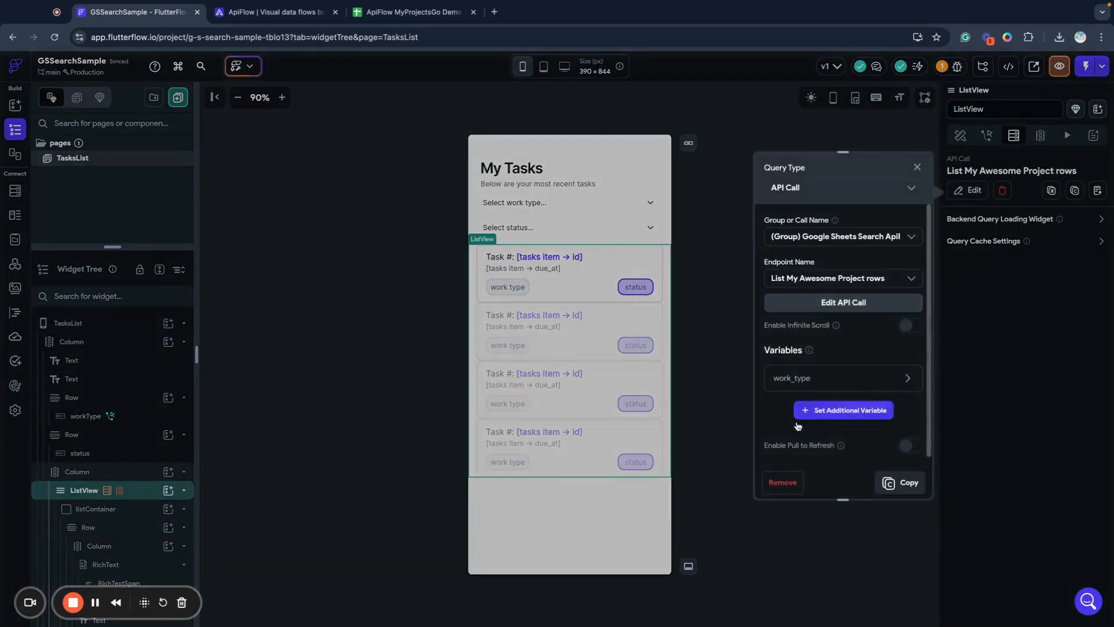
pyautogui.click(812, 411)
pyautogui.click(803, 447)
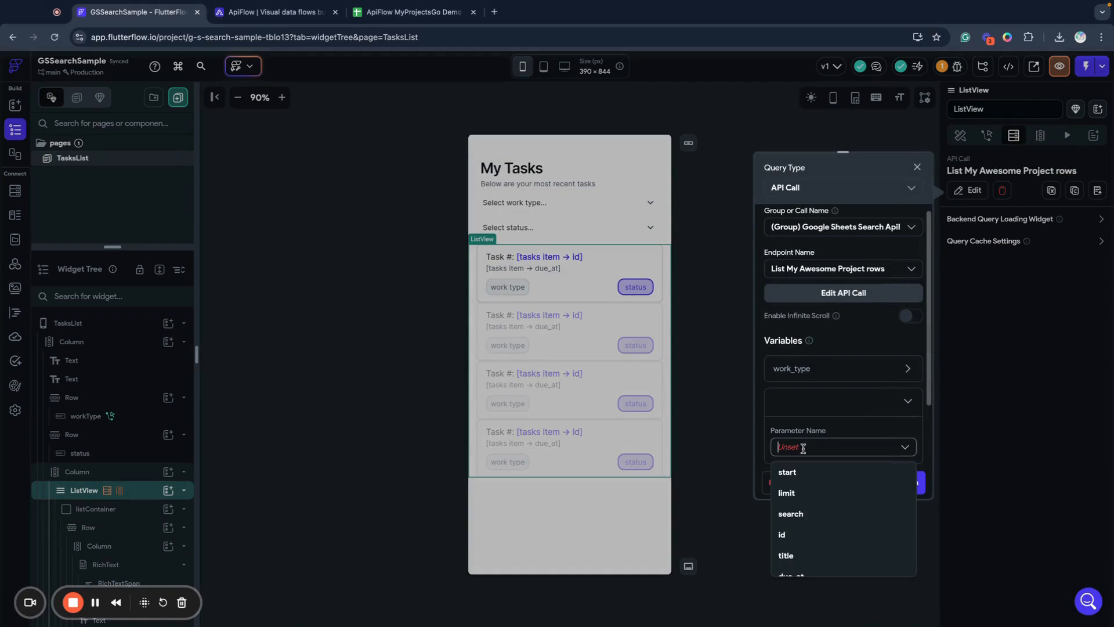
pyautogui.scroll(-3, 824, 481)
pyautogui.click(823, 504)
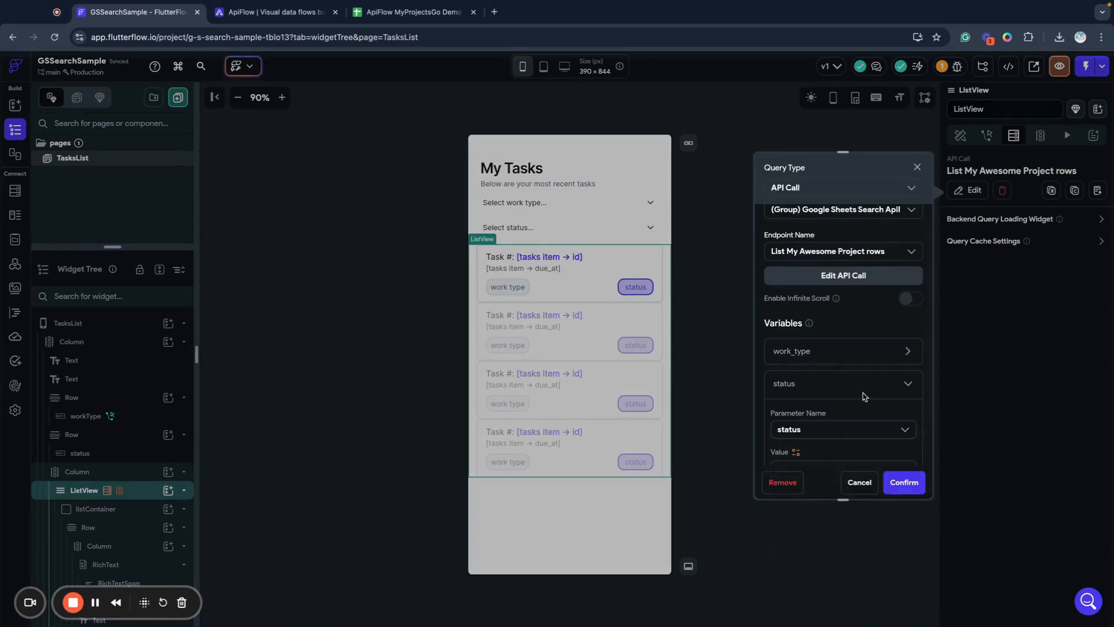
pyautogui.scroll(-2, 864, 397)
pyautogui.click(796, 371)
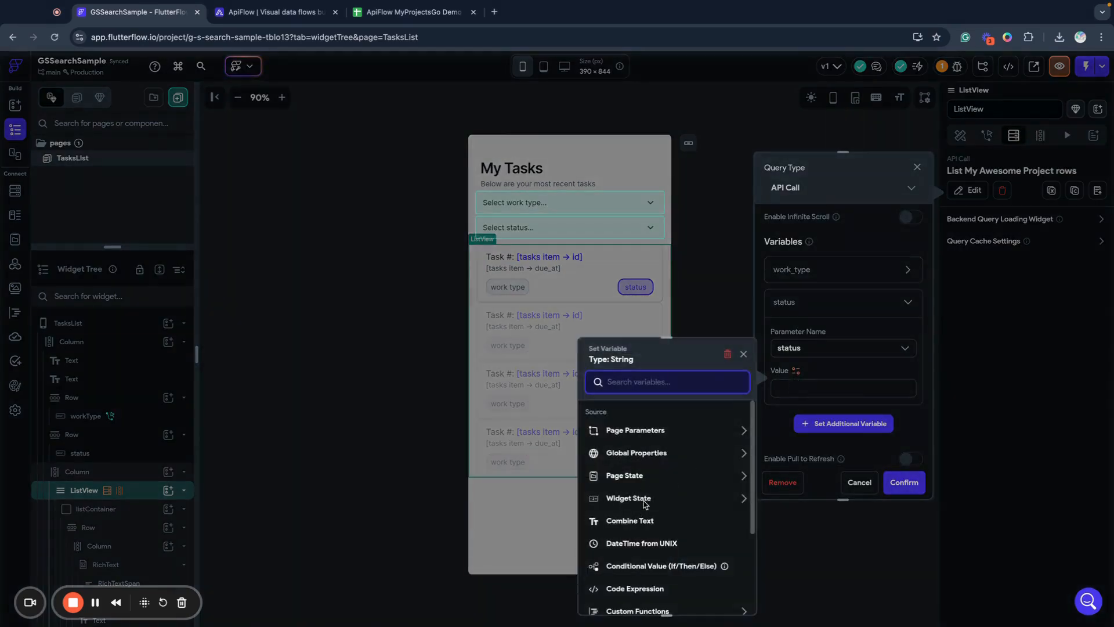
pyautogui.click(627, 476)
pyautogui.click(631, 530)
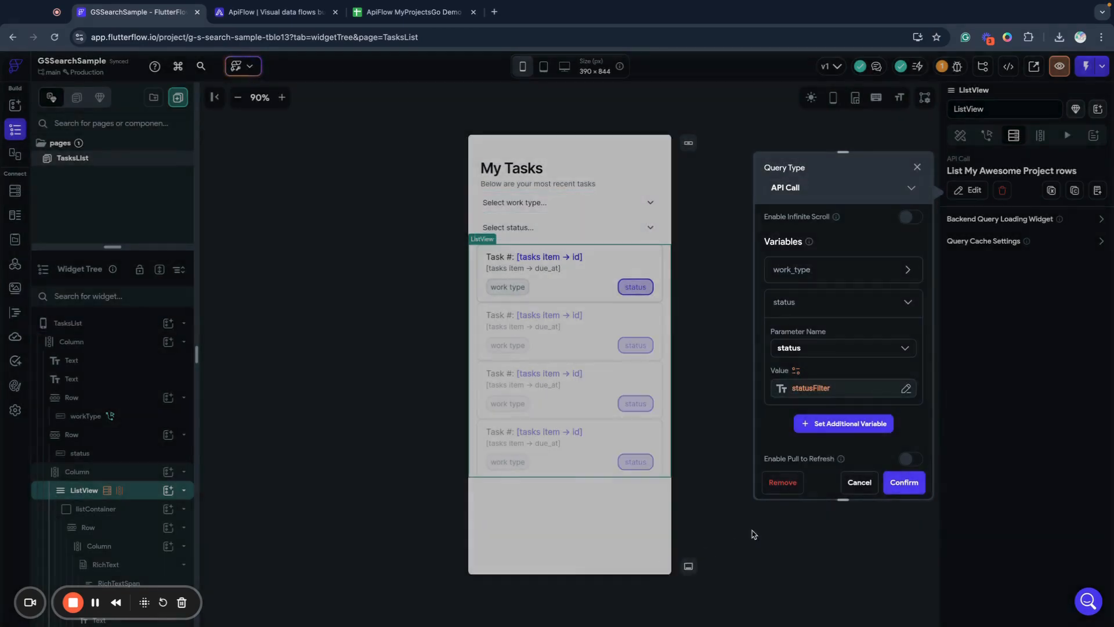
pyautogui.click(897, 482)
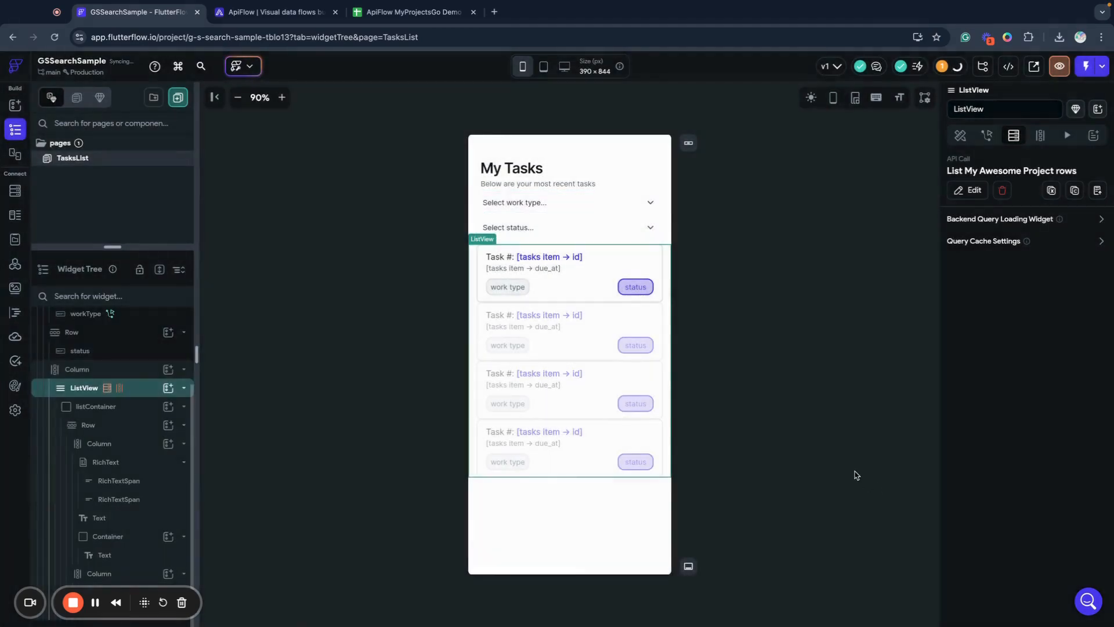
# Step: Give the status dropdown an On Selected trigger with an Update Page State action
pyautogui.click(564, 236)
pyautogui.click(993, 135)
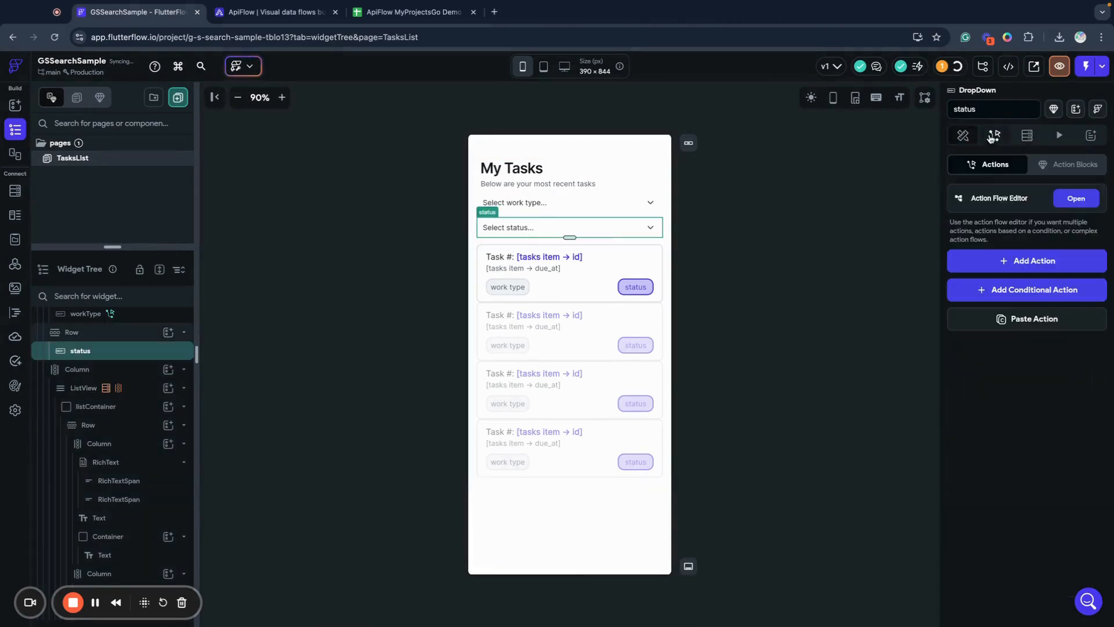
pyautogui.click(1075, 197)
pyautogui.click(533, 257)
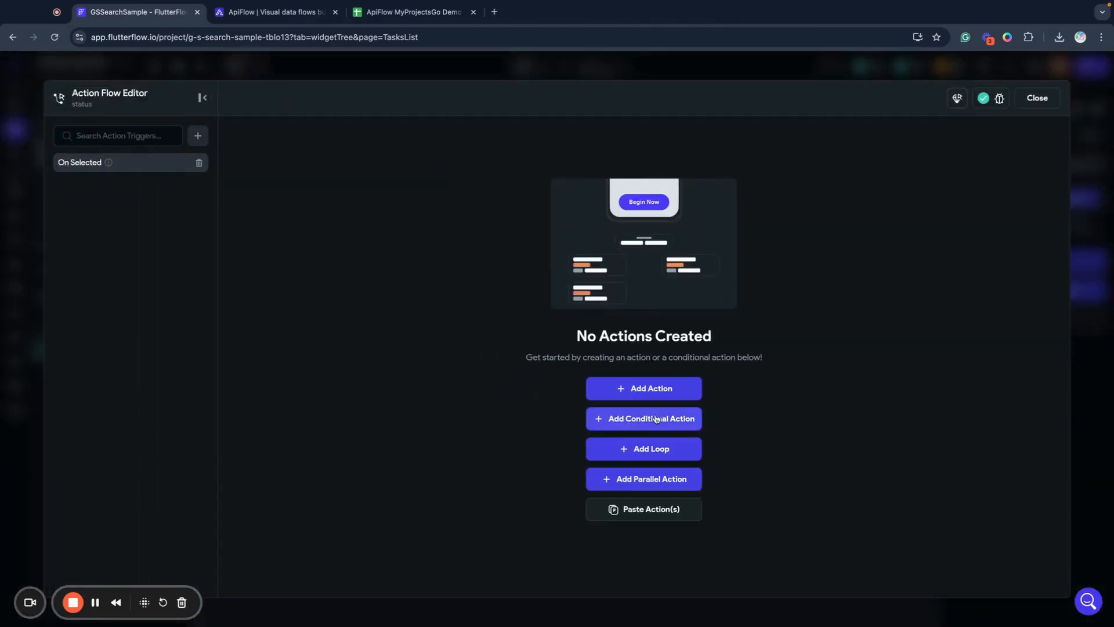
pyautogui.click(620, 388)
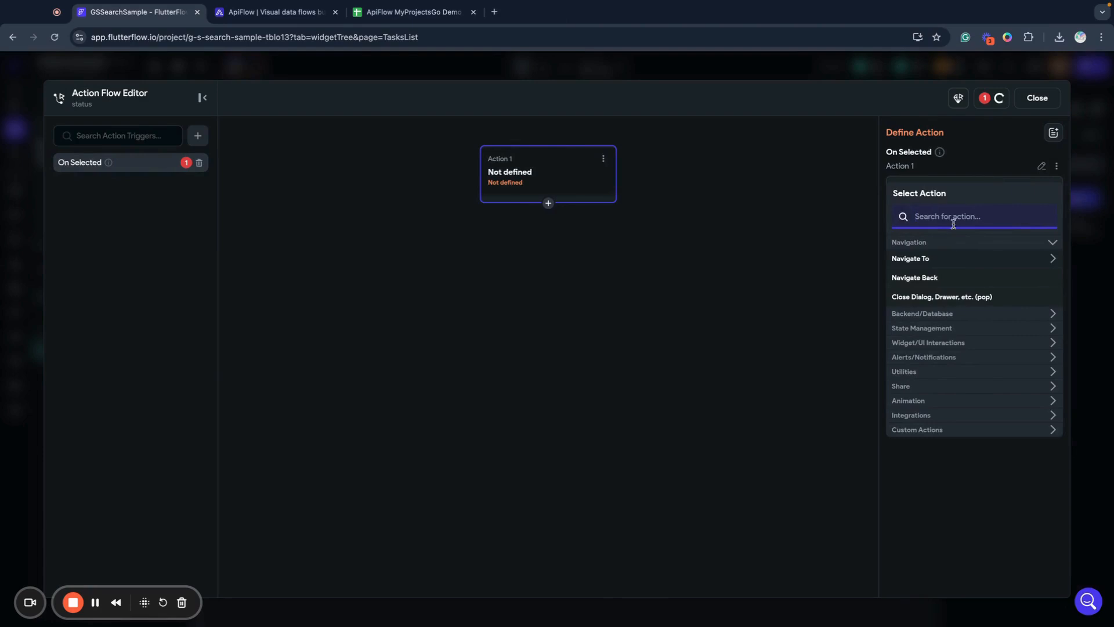
pyautogui.click(915, 329)
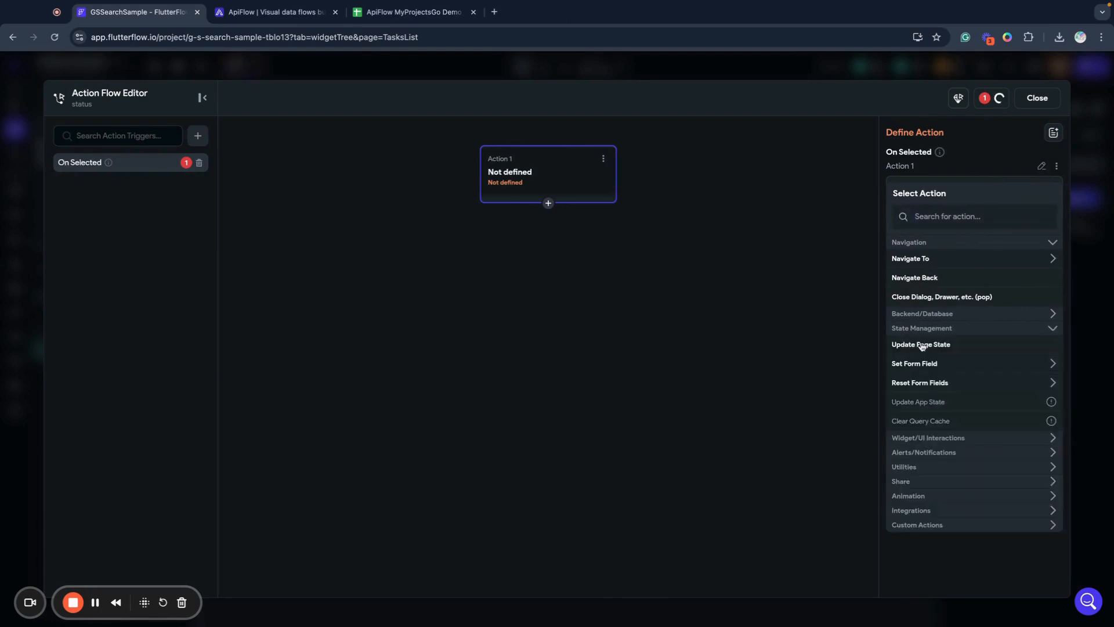
pyautogui.click(922, 347)
# Step: Have the page state action set the statusFilter field to the status dropdown's widget state value
pyautogui.click(952, 233)
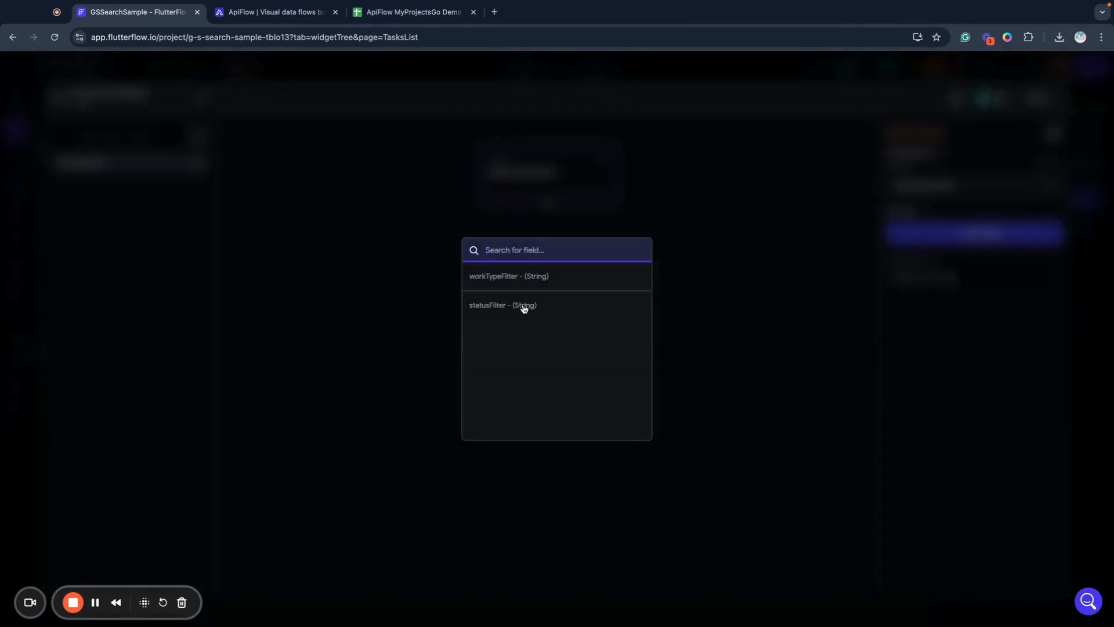
pyautogui.click(522, 306)
pyautogui.click(912, 281)
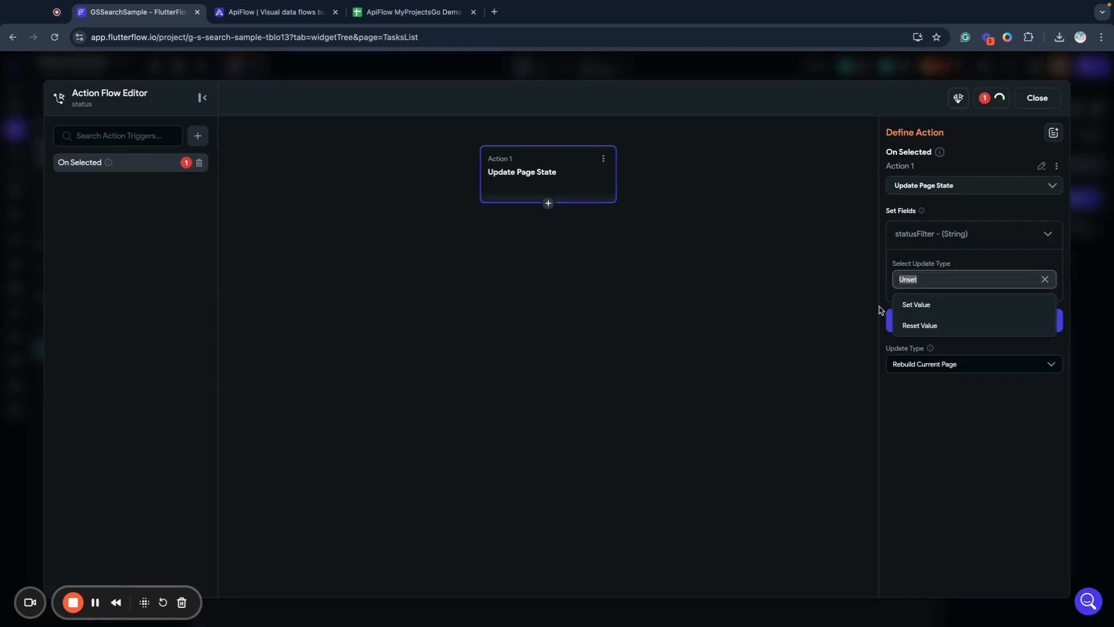
pyautogui.click(910, 304)
pyautogui.click(938, 299)
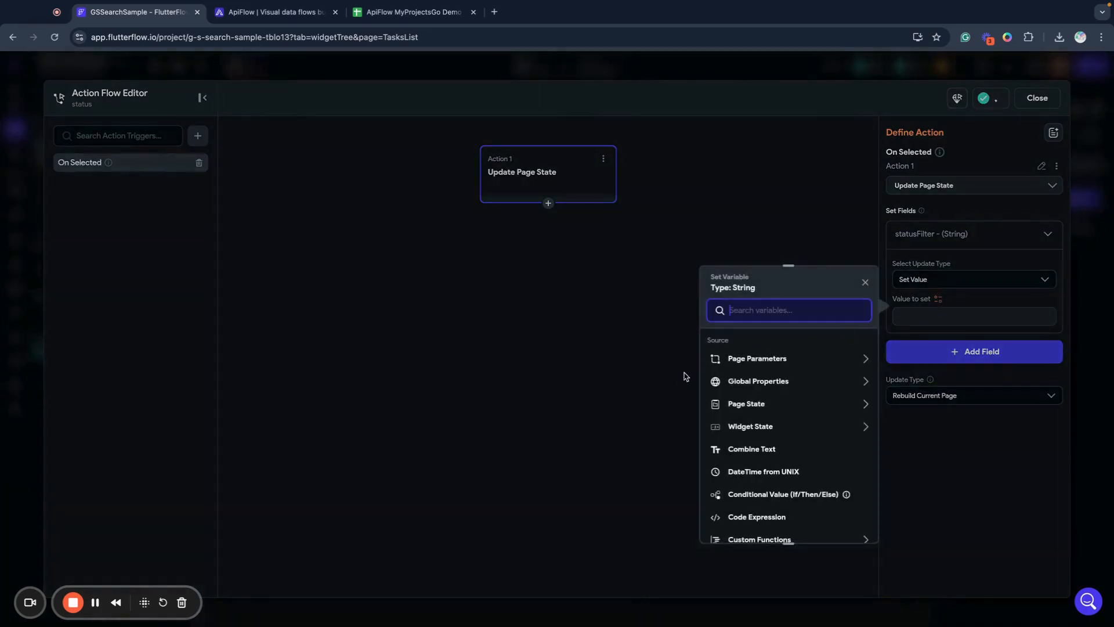
pyautogui.click(760, 431)
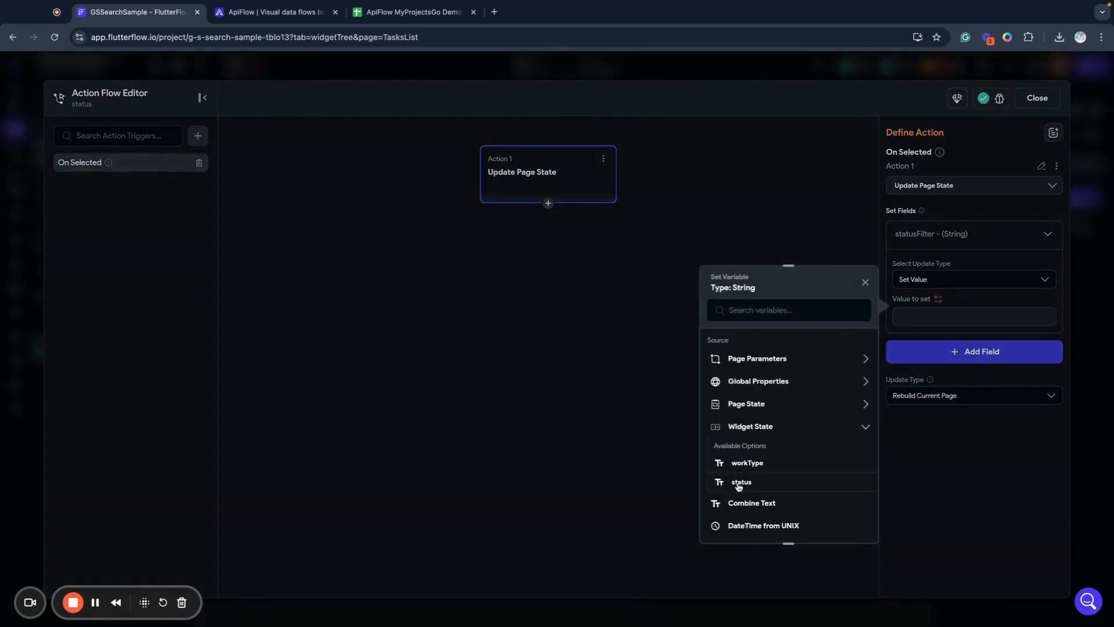
pyautogui.click(737, 486)
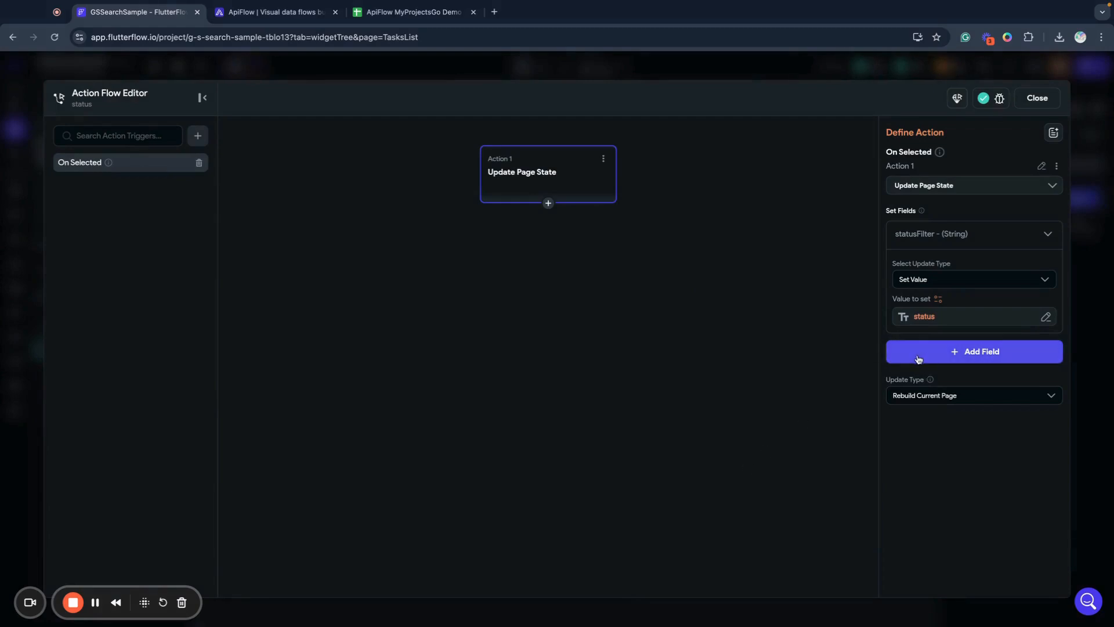
# Step: Add a Refresh Database Request action for the ListView after the status dropdown's Update Page State action
pyautogui.click(549, 204)
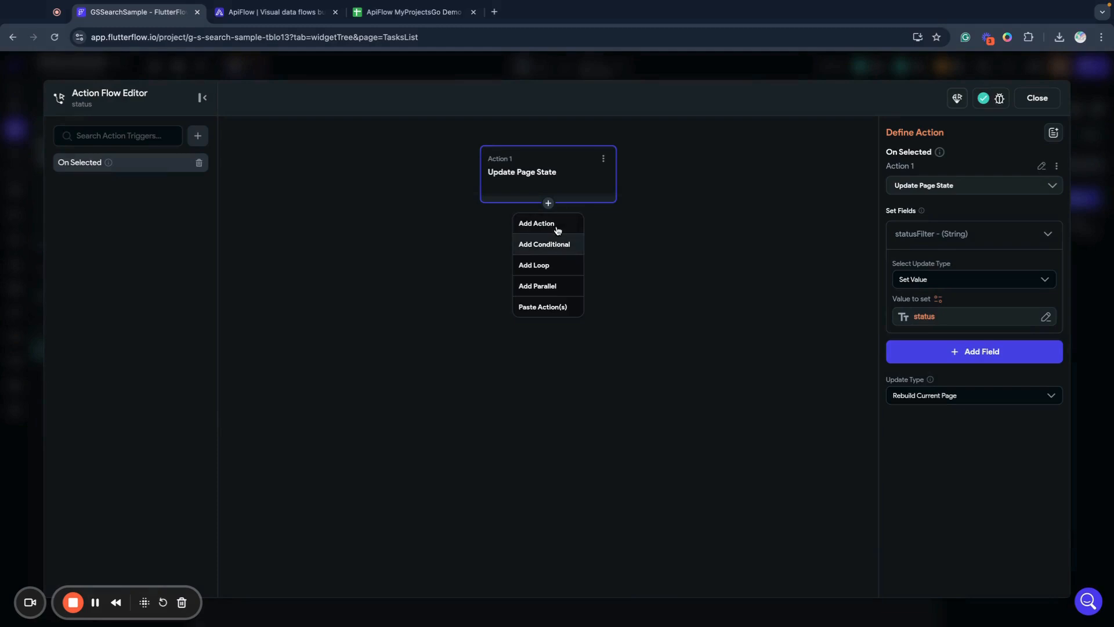
pyautogui.click(547, 224)
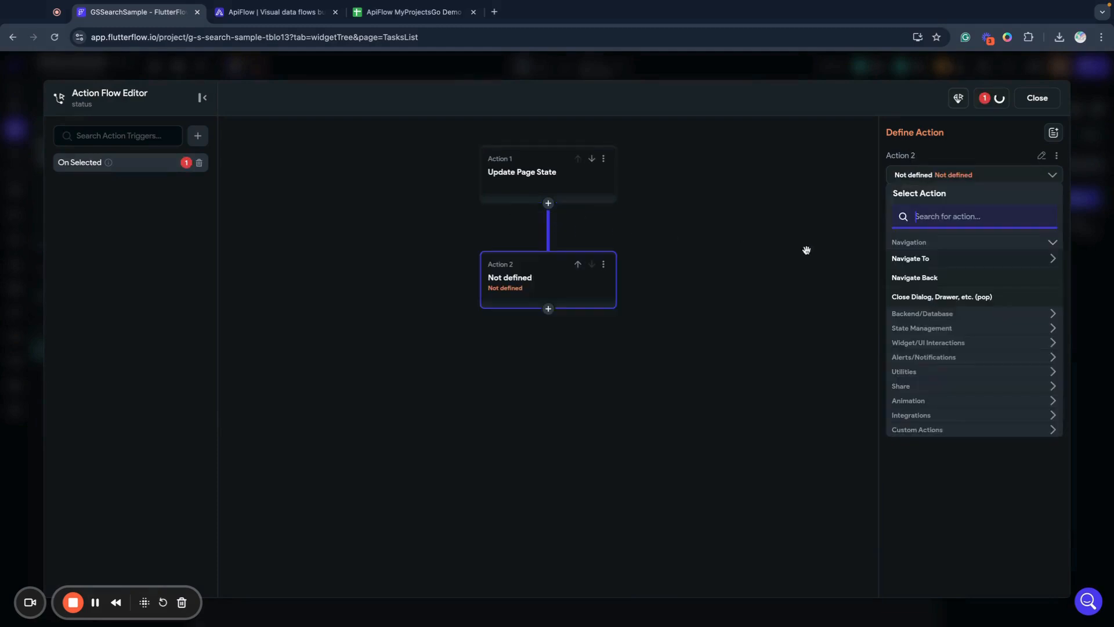
pyautogui.click(916, 314)
pyautogui.click(923, 369)
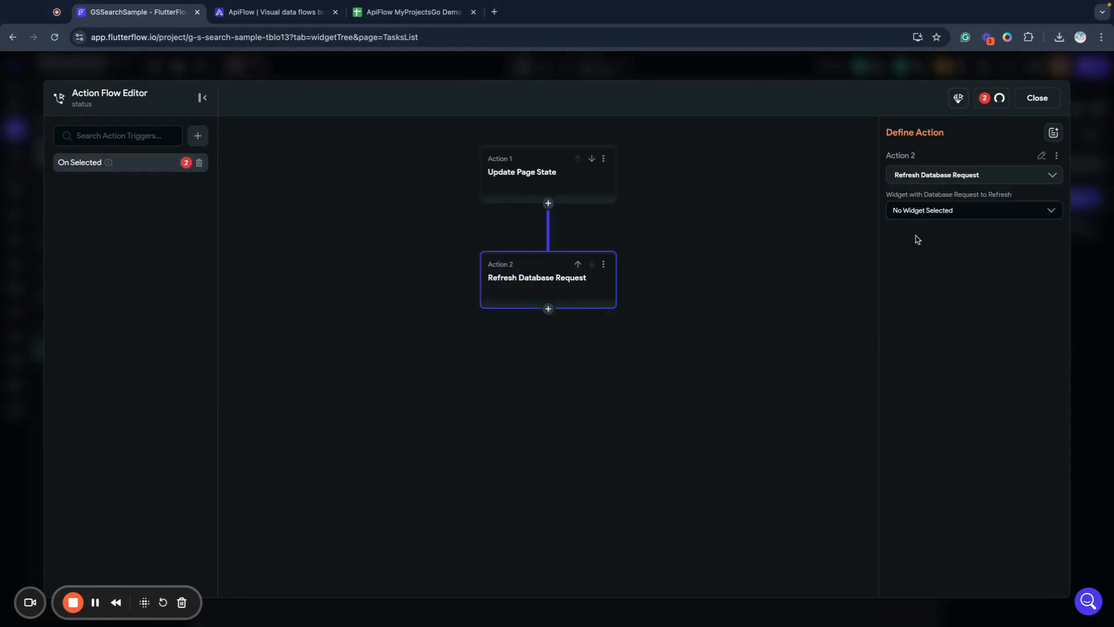
pyautogui.click(917, 210)
pyautogui.click(900, 235)
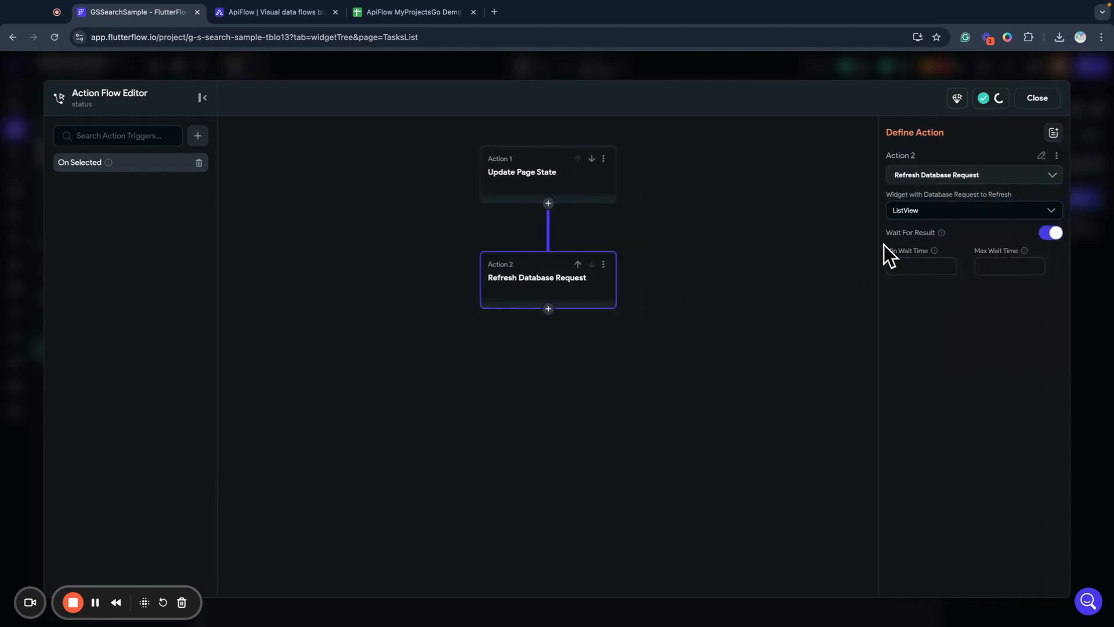
pyautogui.click(1037, 99)
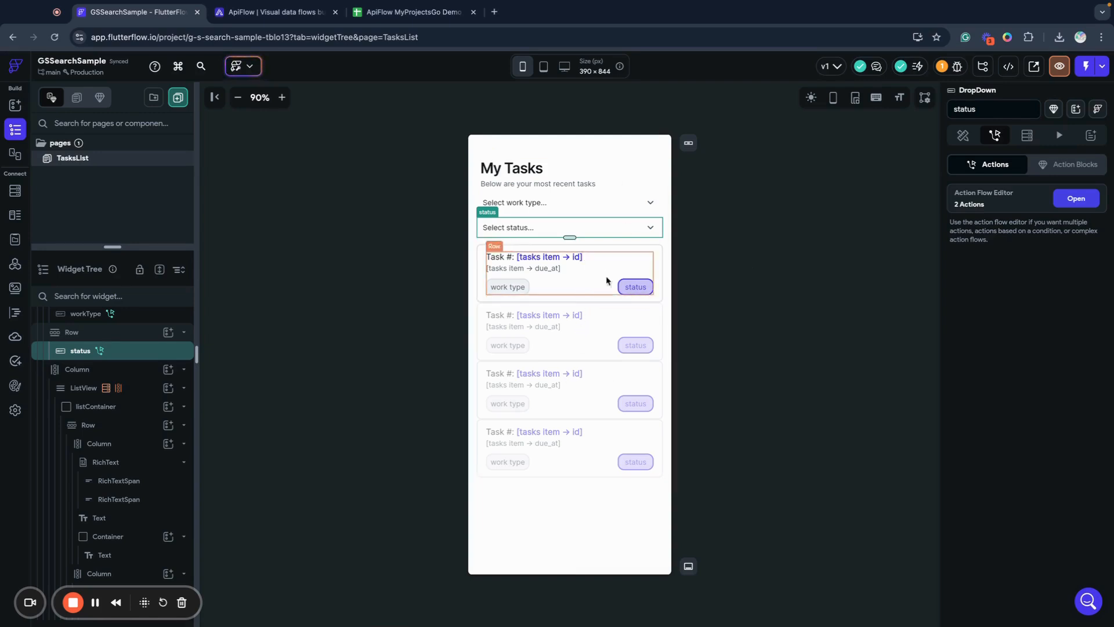
# Step: Check the ListView's backend query and launch the GSSearchSample project in Test mode
pyautogui.click(659, 297)
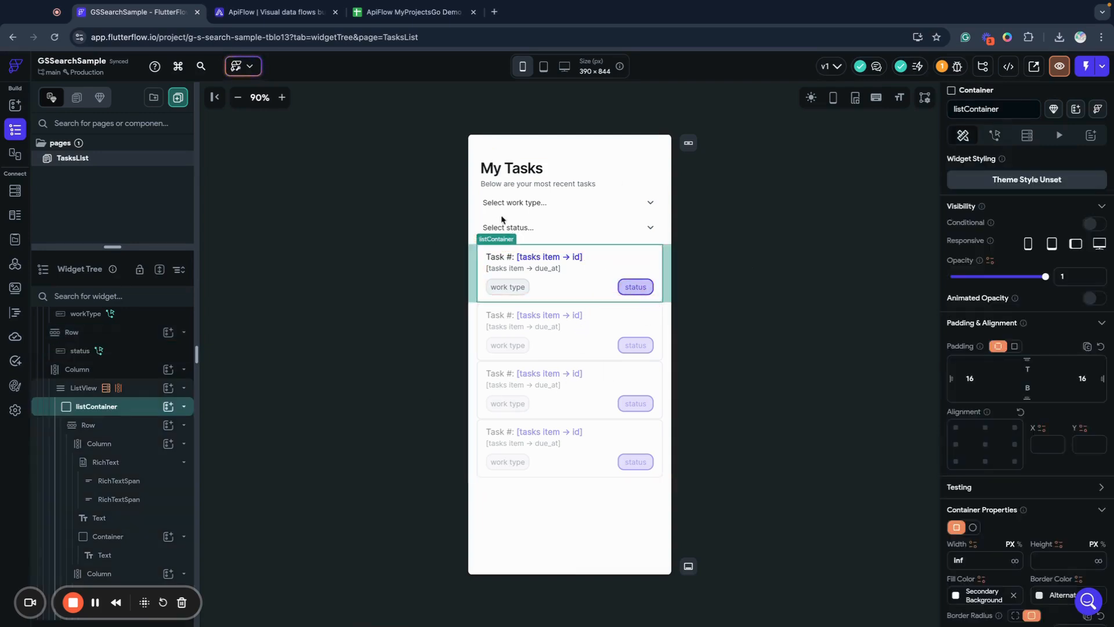
pyautogui.click(83, 388)
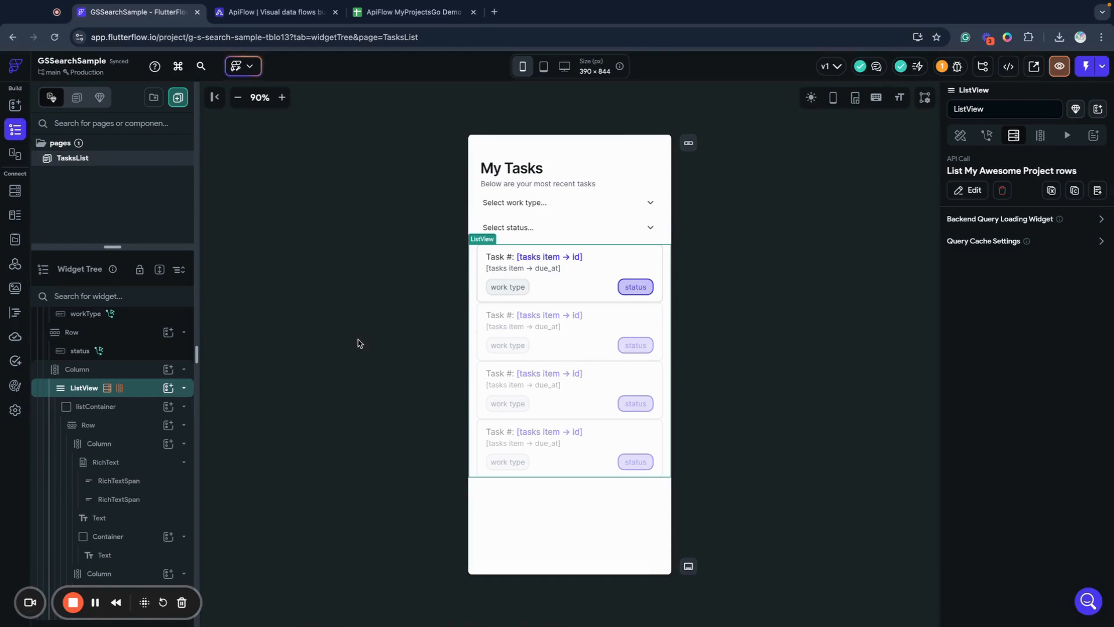
pyautogui.click(1102, 67)
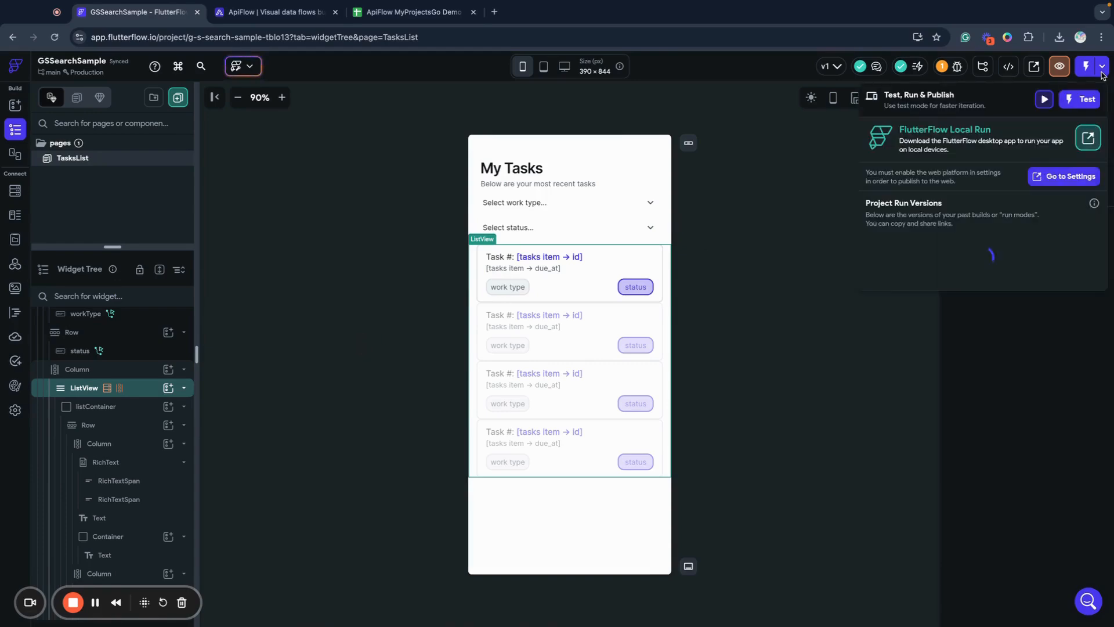
pyautogui.click(1075, 102)
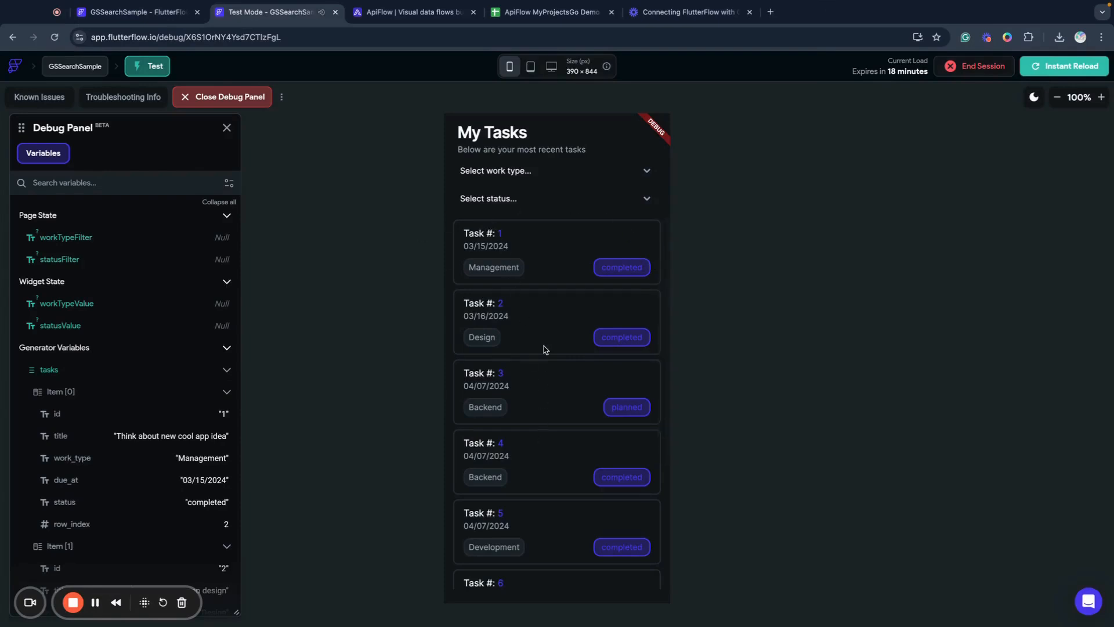
# Step: Look through the running app's task list and filter it by work type Development and status planned
pyautogui.scroll(-3, 542, 365)
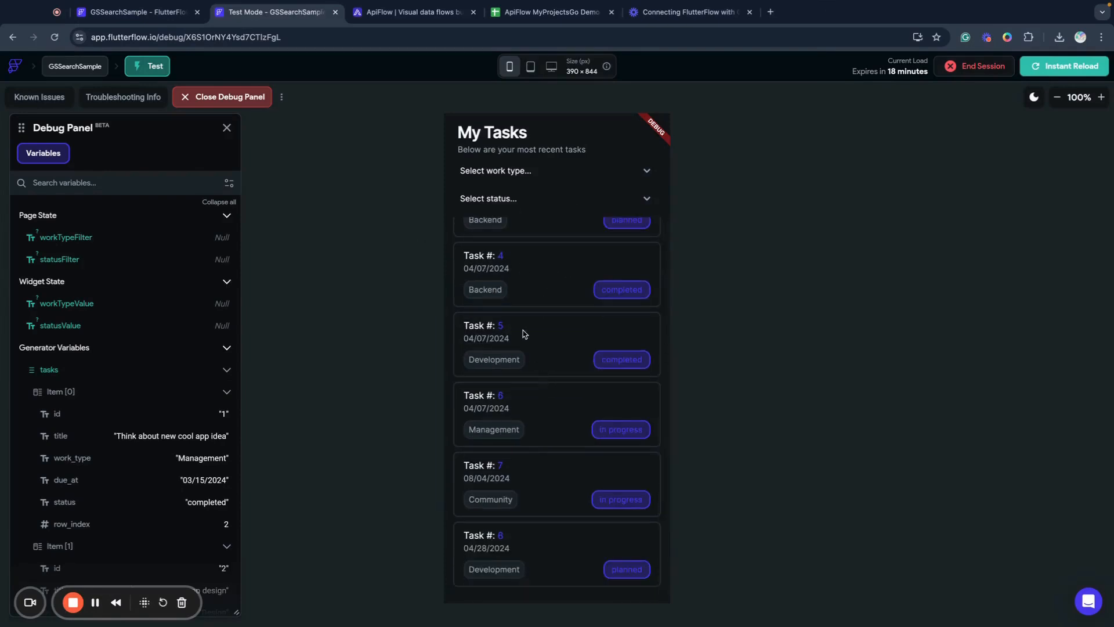
pyautogui.scroll(3, 522, 330)
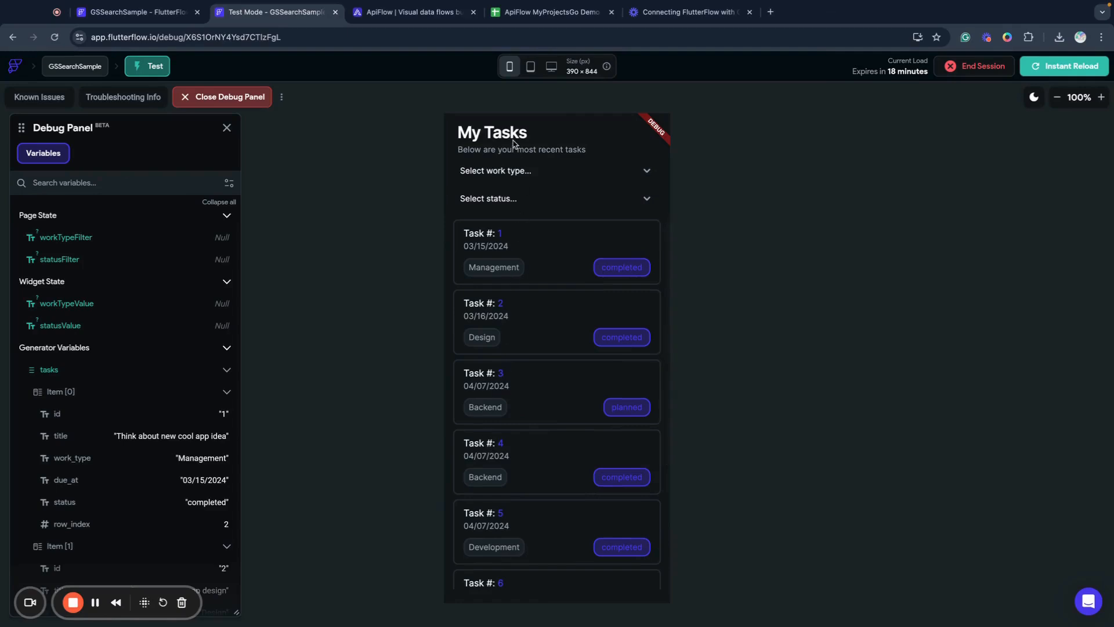
pyautogui.click(509, 171)
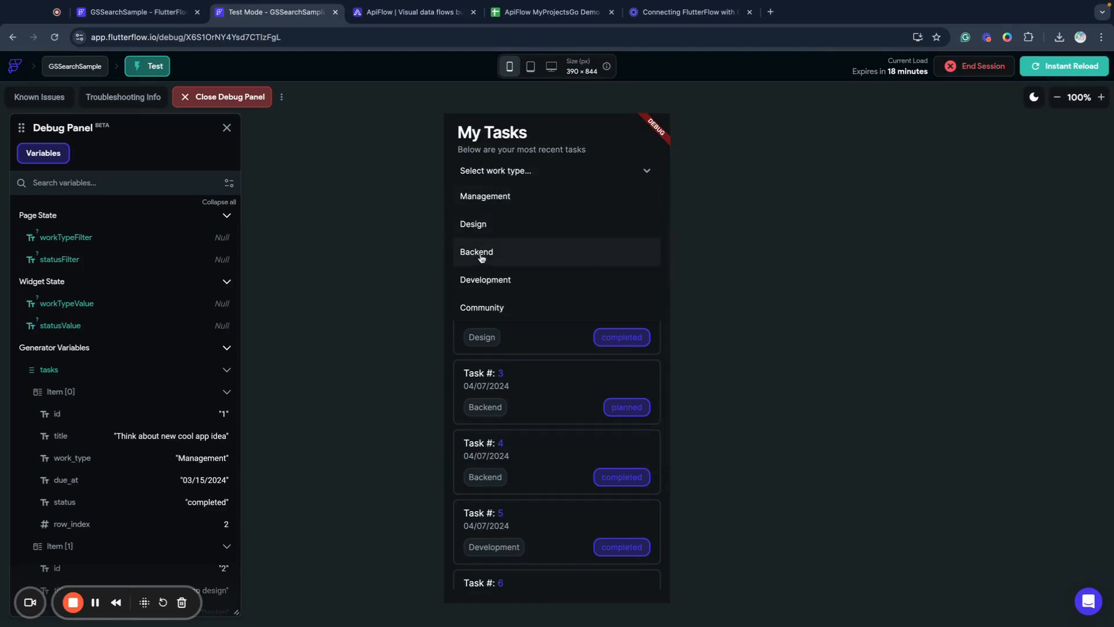
pyautogui.click(481, 280)
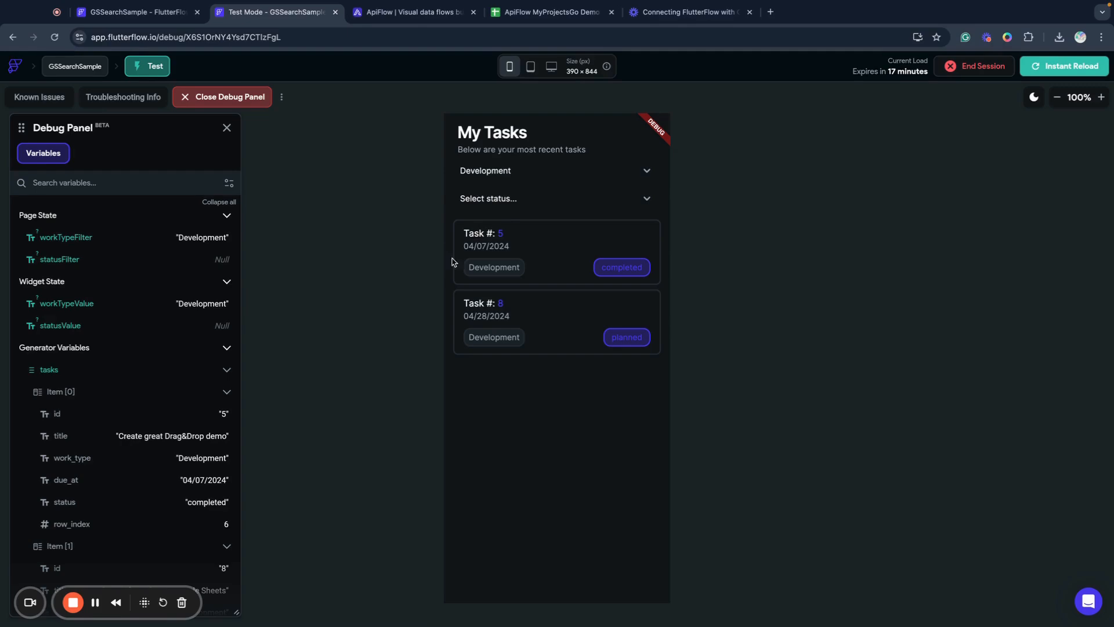
pyautogui.click(492, 204)
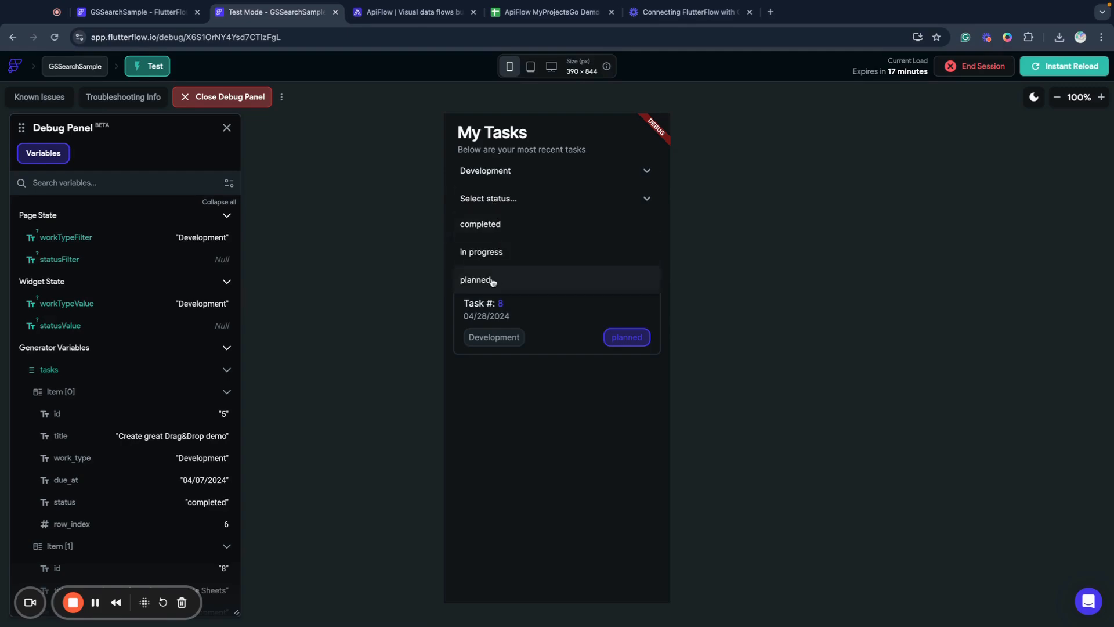
pyautogui.click(463, 280)
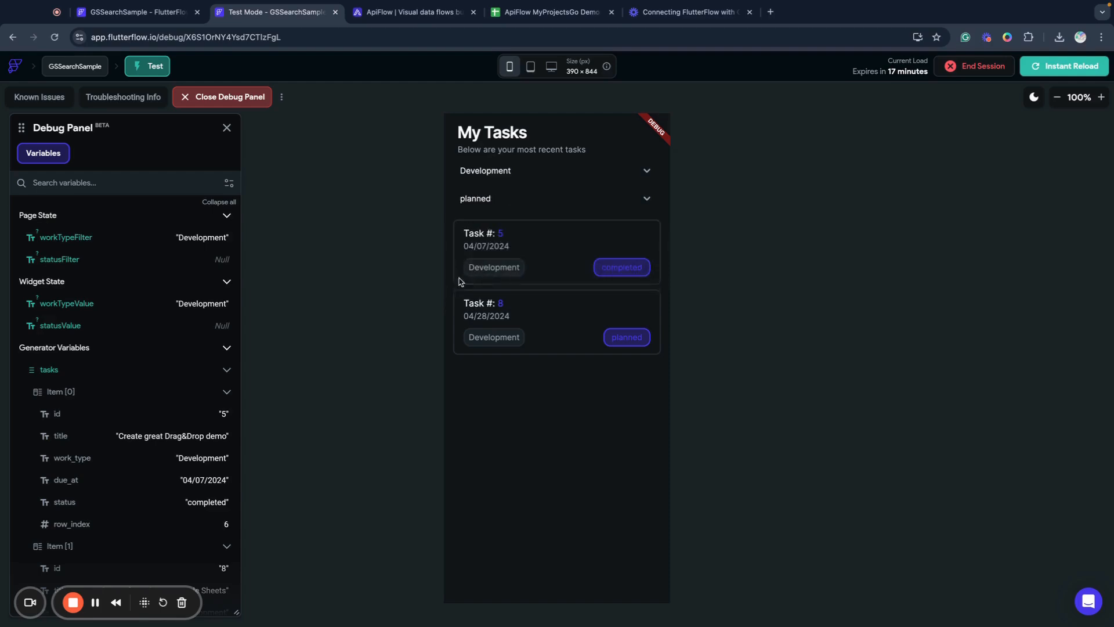